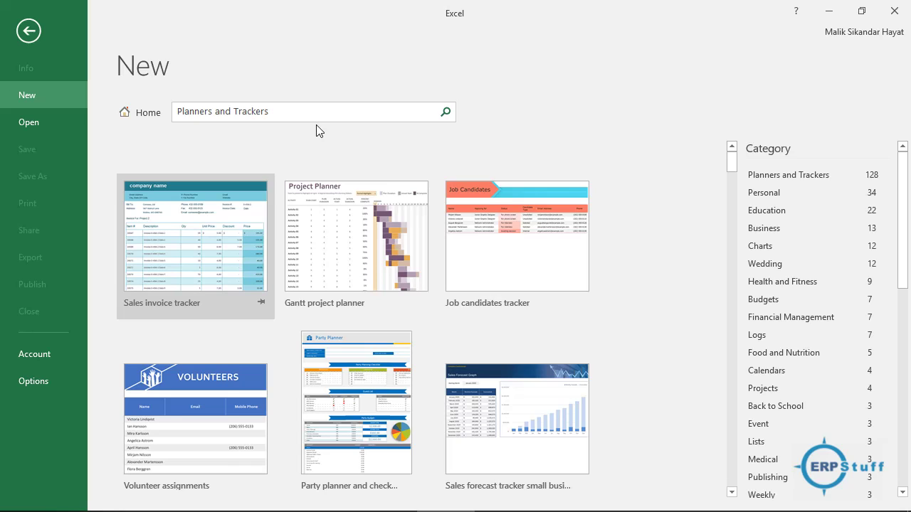
# Create a new workbook from the Gantt project planner template in the Planners and Trackers category.
pyautogui.click(351, 132)
pyautogui.click(196, 58)
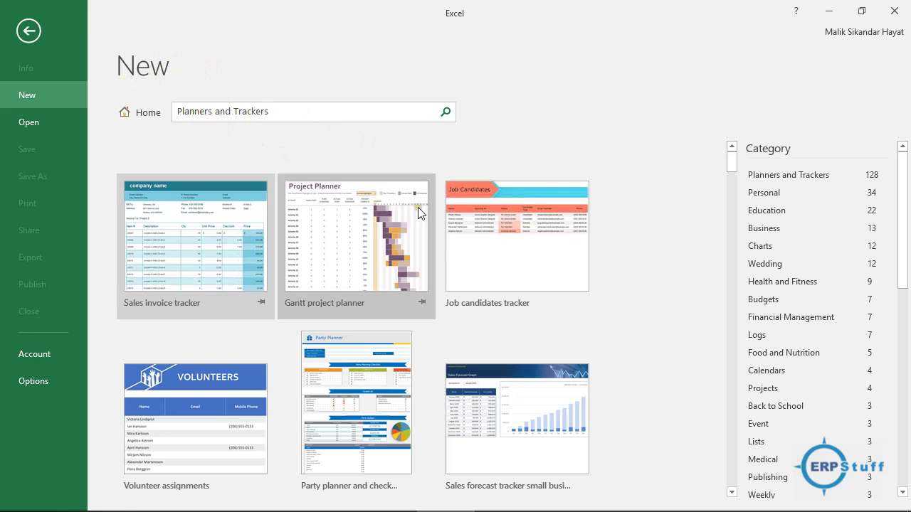
pyautogui.click(348, 255)
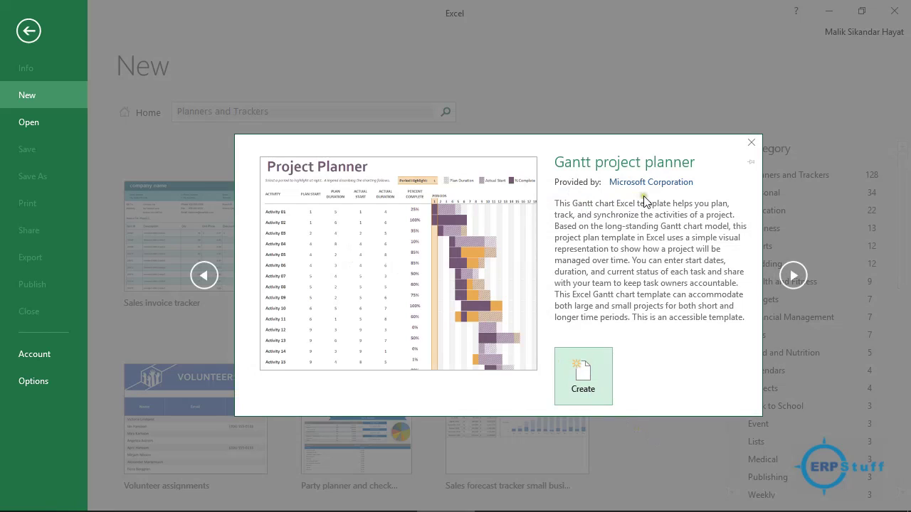
pyautogui.click(581, 378)
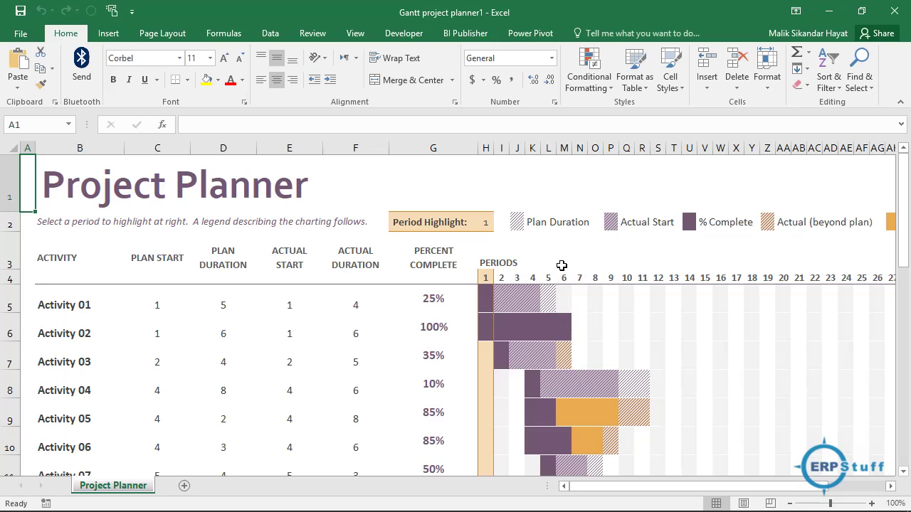
# Examine the chart legend and the planner's activity rows, following the Plan Duration column down past Activity 26.
pyautogui.click(610, 226)
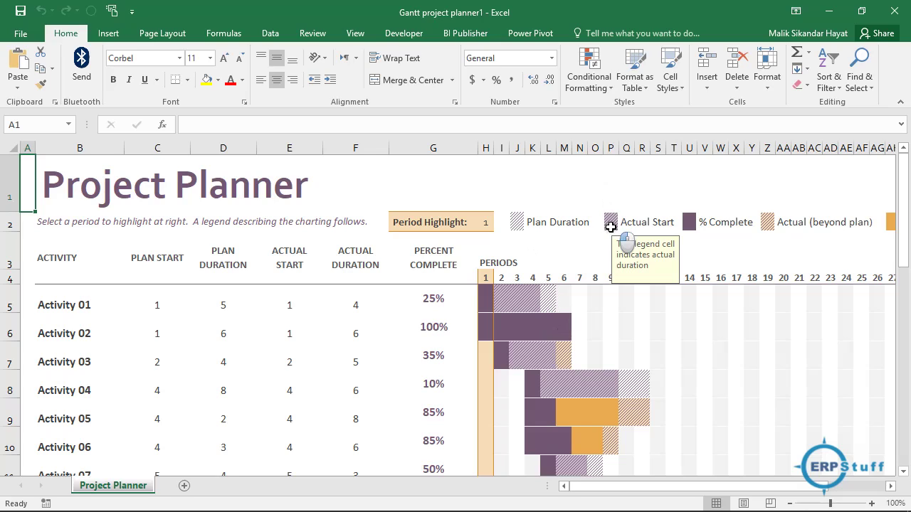
pyautogui.click(521, 332)
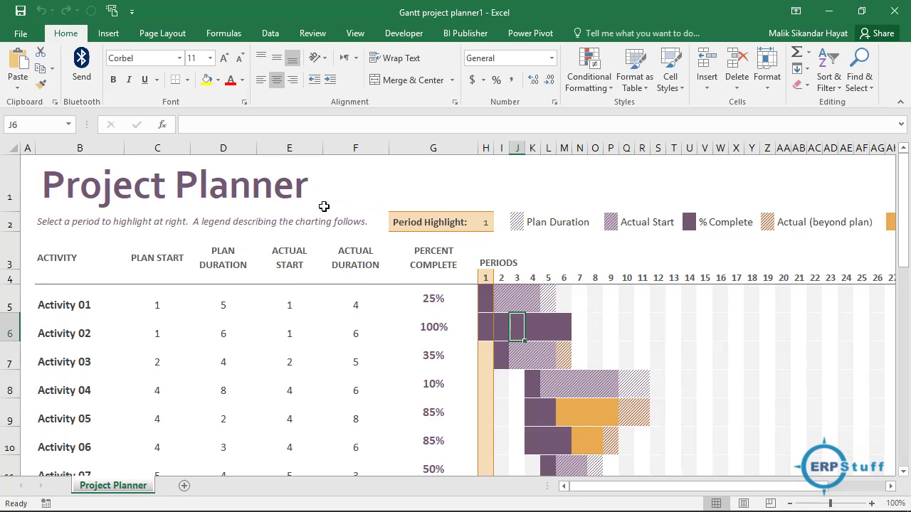
pyautogui.click(237, 148)
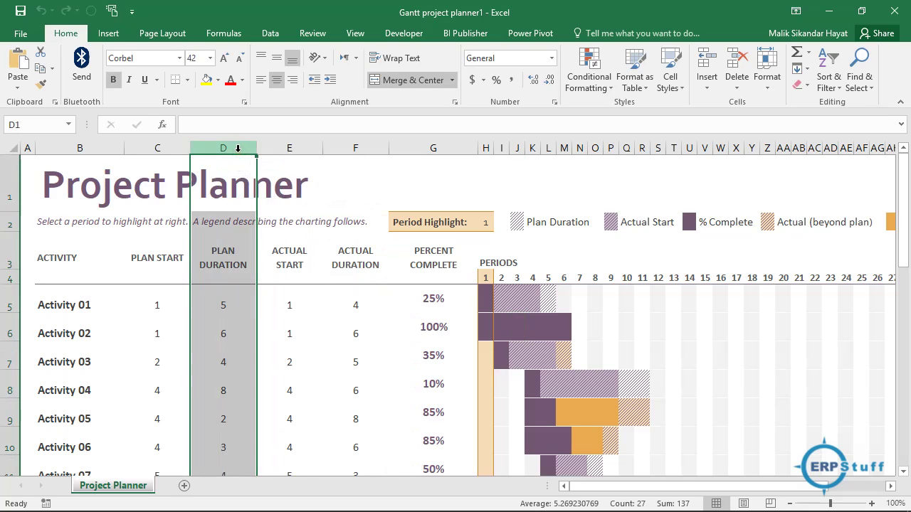
pyautogui.click(194, 381)
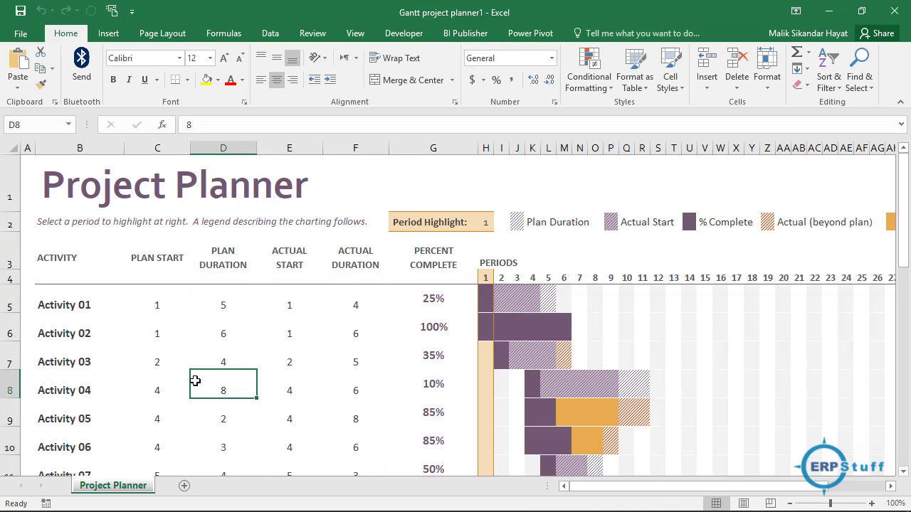
pyautogui.press('Down')
pyautogui.press('Down')
pyautogui.press('Down')
pyautogui.press('Down')
pyautogui.press('Down')
pyautogui.press('Down')
pyautogui.press('Down')
pyautogui.press('Down')
pyautogui.press('Down')
pyautogui.press('Down')
pyautogui.press('Down')
pyautogui.press('Down')
pyautogui.press('Down')
pyautogui.press('Down')
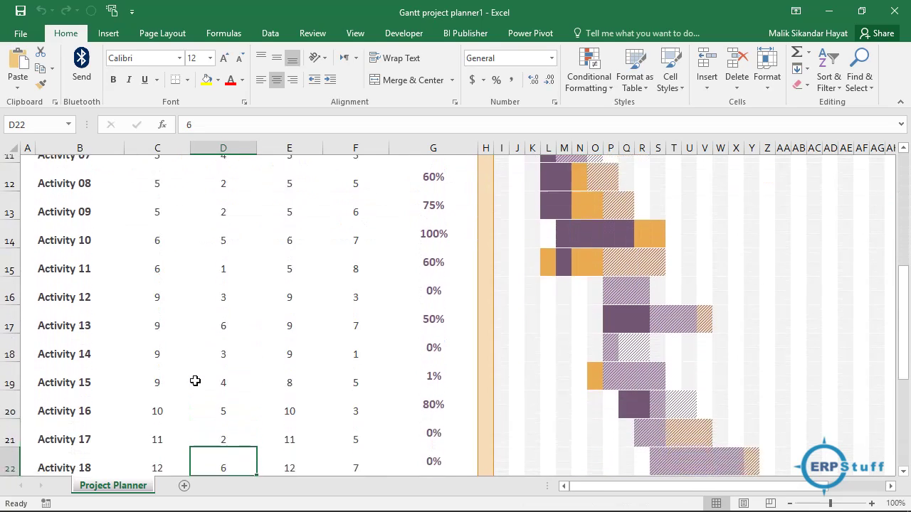
pyautogui.press('Down')
pyautogui.press('Down')
pyautogui.press('Down')
pyautogui.press('Down')
pyautogui.press('Down')
pyautogui.press('Down')
pyautogui.press('Down')
pyautogui.press('Down')
pyautogui.press('Down')
pyautogui.press('Down')
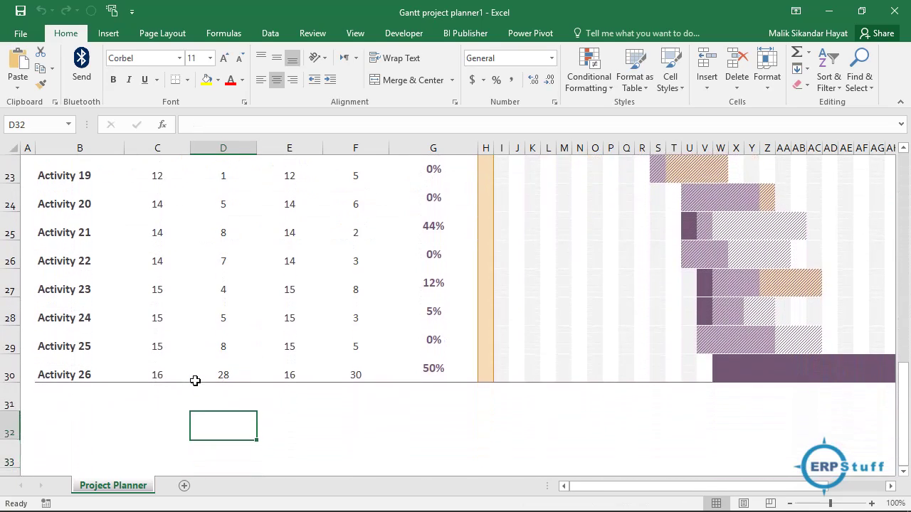
# Go back up to the planner's header area and read the notes on the period highlight instruction and the PERIODS heading.
pyautogui.press('Up')
pyautogui.press('Up')
pyautogui.press('Up')
pyautogui.press('Up')
pyautogui.press('Up')
pyautogui.press('Up')
pyautogui.press('Up')
pyautogui.press('Up')
pyautogui.press('Up')
pyautogui.press('Up')
pyautogui.press('Up')
pyautogui.press('Up')
pyautogui.press('Up')
pyautogui.press('Up')
pyautogui.press('Up')
pyautogui.press('Up')
pyautogui.press('Up')
pyautogui.press('Up')
pyautogui.press('Up')
pyautogui.press('Up')
pyautogui.press('Left')
pyautogui.press('Left')
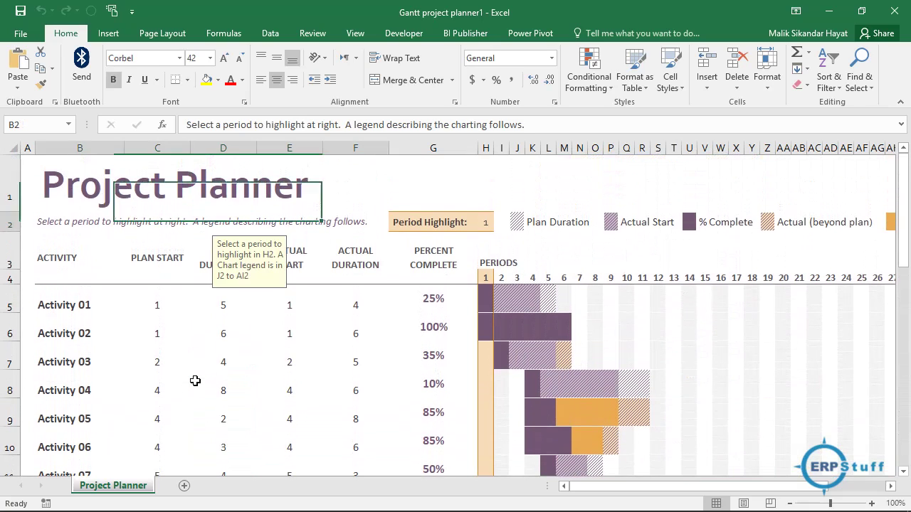
pyautogui.press('Down')
pyautogui.press('Right')
pyautogui.press('Right')
pyautogui.press('Right')
pyautogui.press('Right')
pyautogui.press('Right')
pyautogui.press('Right')
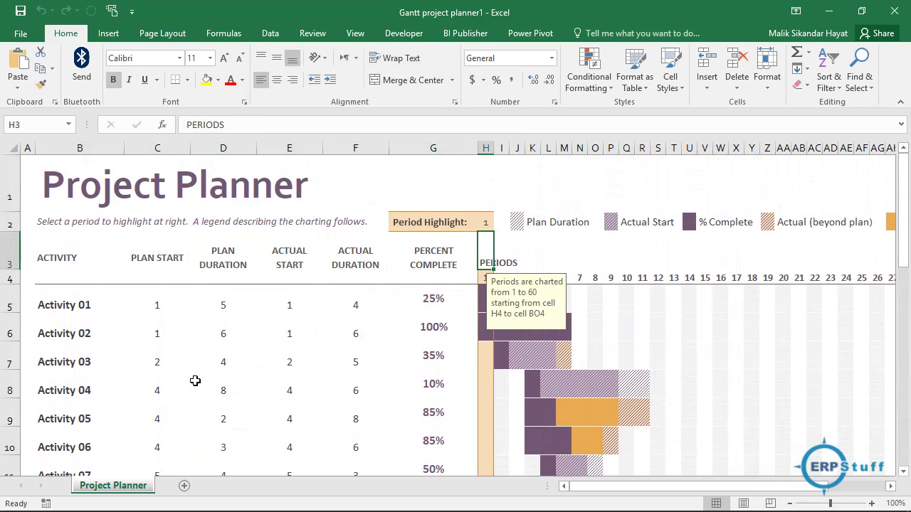
# Examine the period numbers in row 4 of the chart, from period 1 in H4 through period 60 in BO4.
pyautogui.click(608, 276)
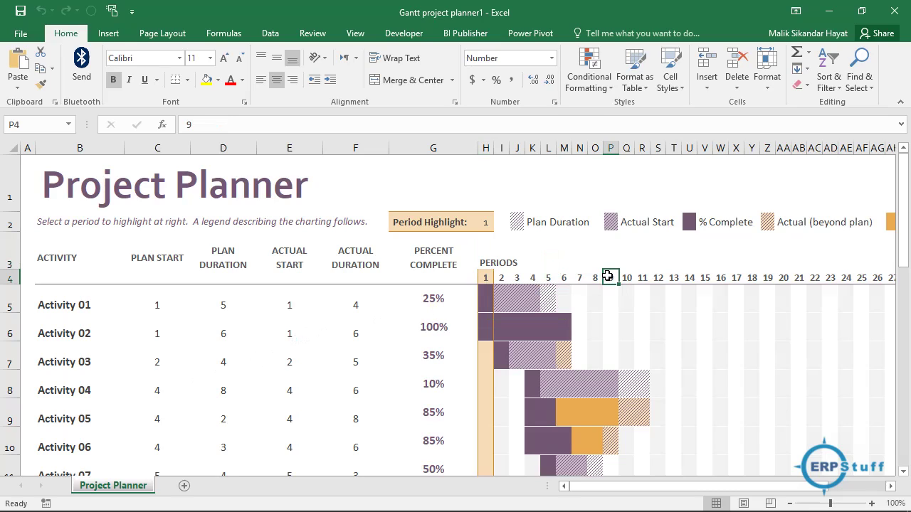
pyautogui.press('Left')
pyautogui.press('Left')
pyautogui.press('Left')
pyautogui.press('Left')
pyautogui.press('Left')
pyautogui.press('Left')
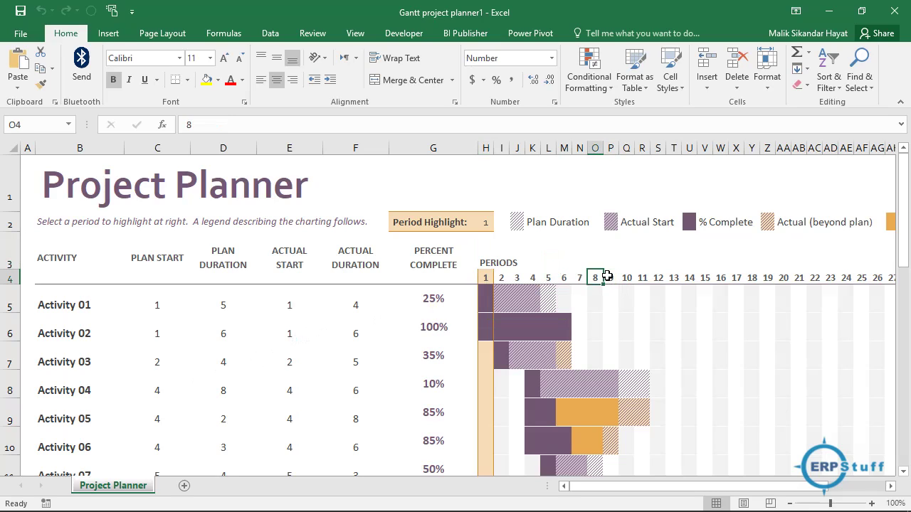
pyautogui.press('Left')
pyautogui.press('Left')
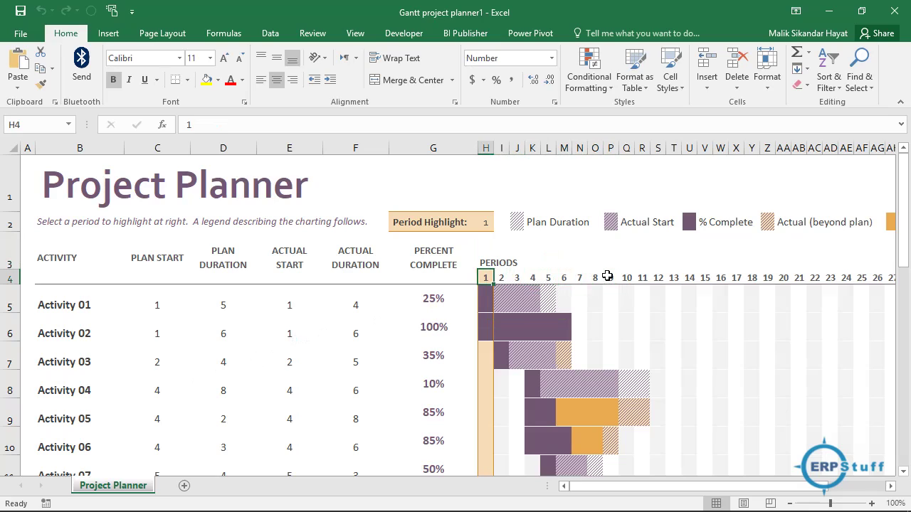
pyautogui.press('Right')
pyautogui.press('Right')
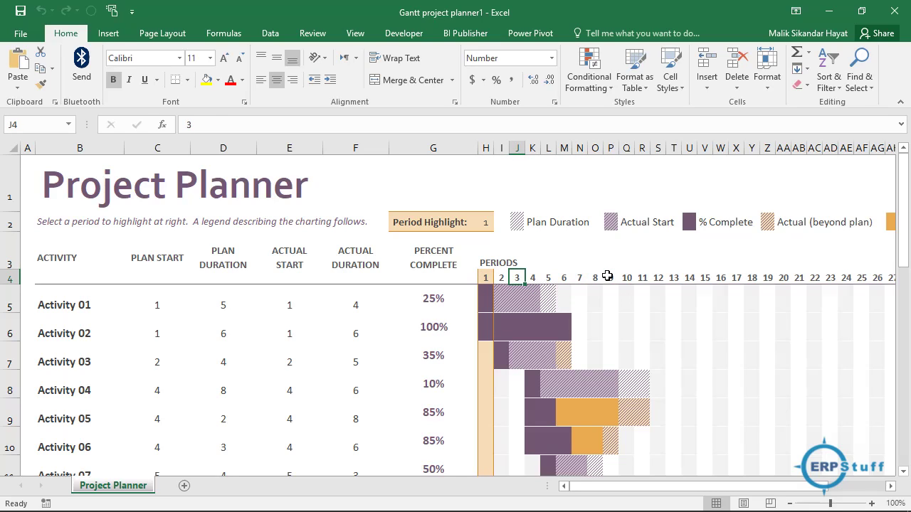
pyautogui.press('Right')
pyautogui.press('Right')
pyautogui.press('Right')
pyautogui.press('Right')
pyautogui.press('Right')
pyautogui.press('Right')
pyautogui.press('Right')
pyautogui.press('Right')
pyautogui.press('Right')
pyautogui.press('Right')
pyautogui.press('Right')
pyautogui.press('Right')
pyautogui.press('Right')
pyautogui.press('Right')
pyautogui.press('Right')
pyautogui.press('Right')
pyautogui.press('Right')
pyautogui.press('Right')
pyautogui.press('Right')
pyautogui.press('Right')
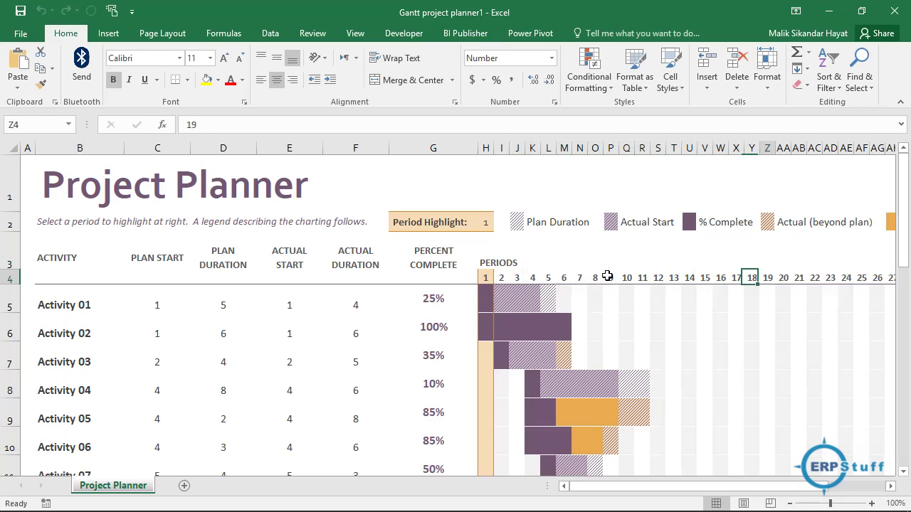
pyautogui.press('Right')
pyautogui.press('Right')
pyautogui.press('Right')
pyautogui.press('Right')
pyautogui.press('Right')
pyautogui.press('Right')
pyautogui.press('Right')
pyautogui.press('Right')
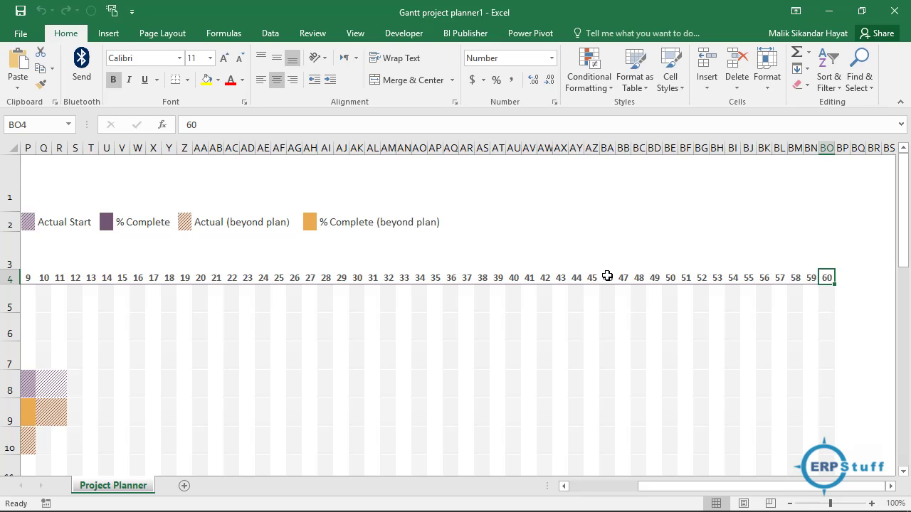
# Return along the timeline to the column headings, read the ACTUAL START note and examine periods 1 and 2 in row 4.
pyautogui.press('Left')
pyautogui.press('Left')
pyautogui.press('Left')
pyautogui.press('Left')
pyautogui.press('Left')
pyautogui.press('Left')
pyautogui.press('Left')
pyautogui.press('Left')
pyautogui.press('Left')
pyautogui.press('Left')
pyautogui.press('Left')
pyautogui.press('Left')
pyautogui.press('Left')
pyautogui.press('Left')
pyautogui.press('Left')
pyautogui.press('Left')
pyautogui.press('Left')
pyautogui.press('Left')
pyautogui.press('Left')
pyautogui.press('Left')
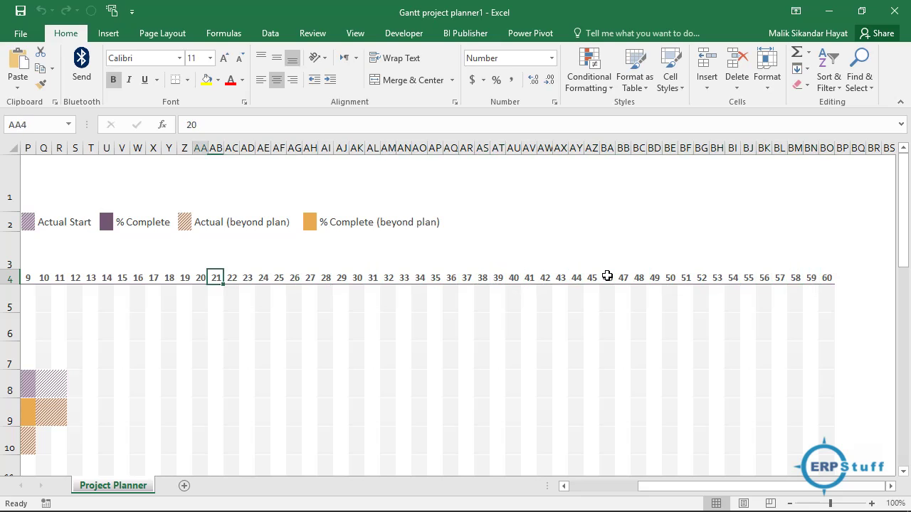
pyautogui.press('Left')
pyautogui.press('Left')
pyautogui.press('Left')
pyautogui.press('Left')
pyautogui.press('Left')
pyautogui.press('Left')
pyautogui.press('Left')
pyautogui.press('Left')
pyautogui.press('Left')
pyautogui.press('Left')
pyautogui.press('Left')
pyautogui.press('Left')
pyautogui.press('Left')
pyautogui.press('Left')
pyautogui.press('Left')
pyautogui.press('Left')
pyautogui.press('Left')
pyautogui.press('Left')
pyautogui.press('Left')
pyautogui.press('Left')
pyautogui.press('Right')
pyautogui.press('Right')
pyautogui.press('Right')
pyautogui.press('Right')
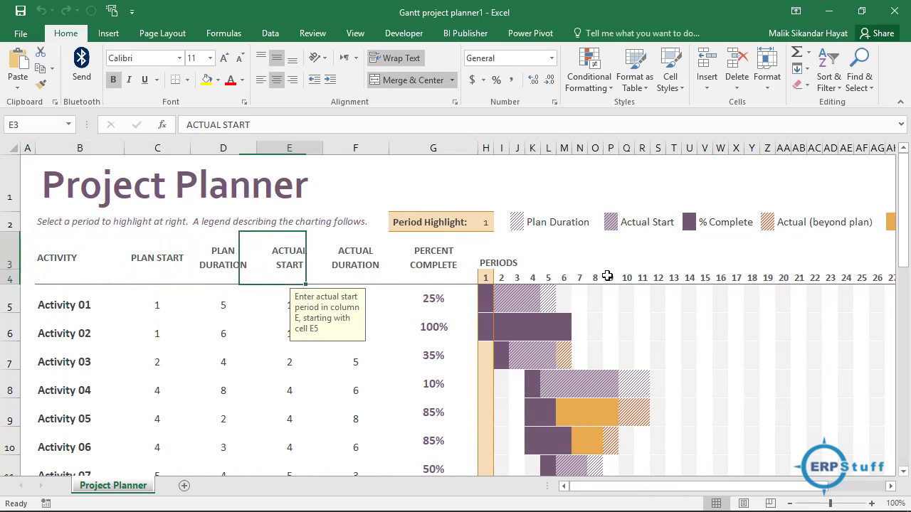
pyautogui.press('Right')
pyautogui.press('Right')
pyautogui.press('Right')
pyautogui.press('Right')
pyautogui.press('Down')
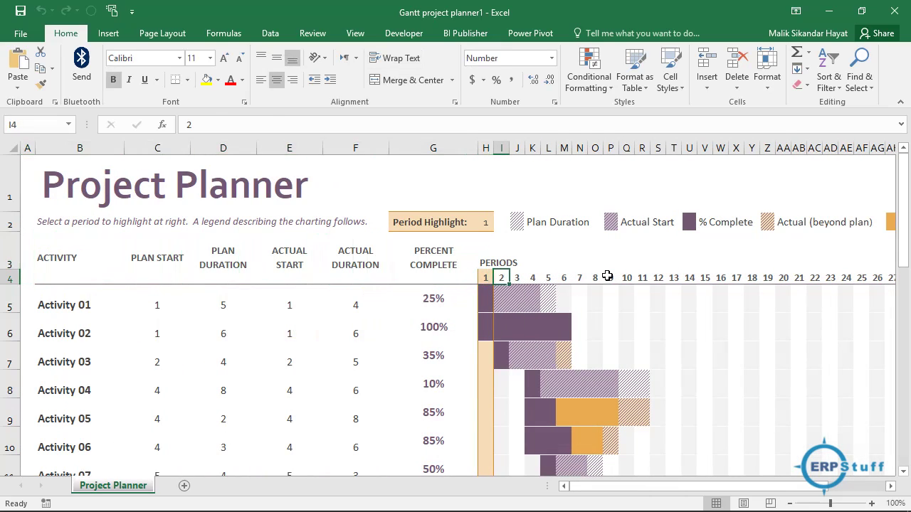
pyautogui.press('Left')
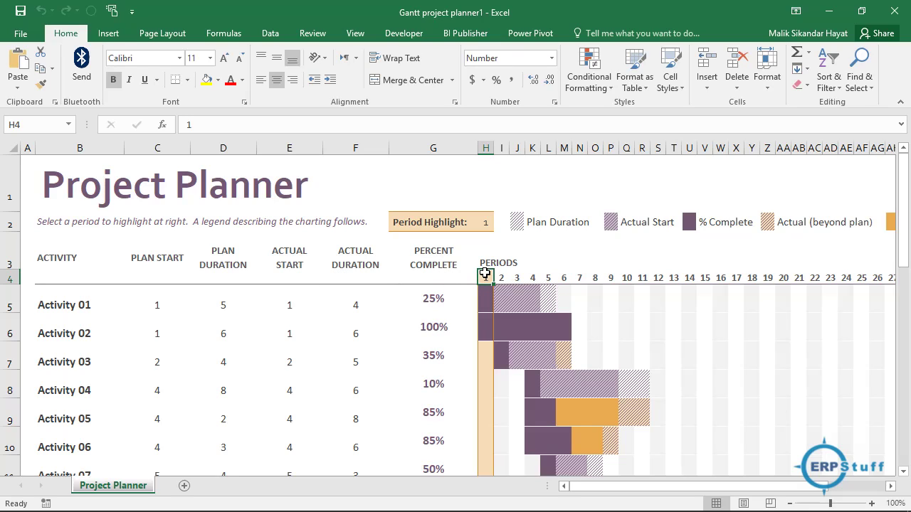
pyautogui.press('Right')
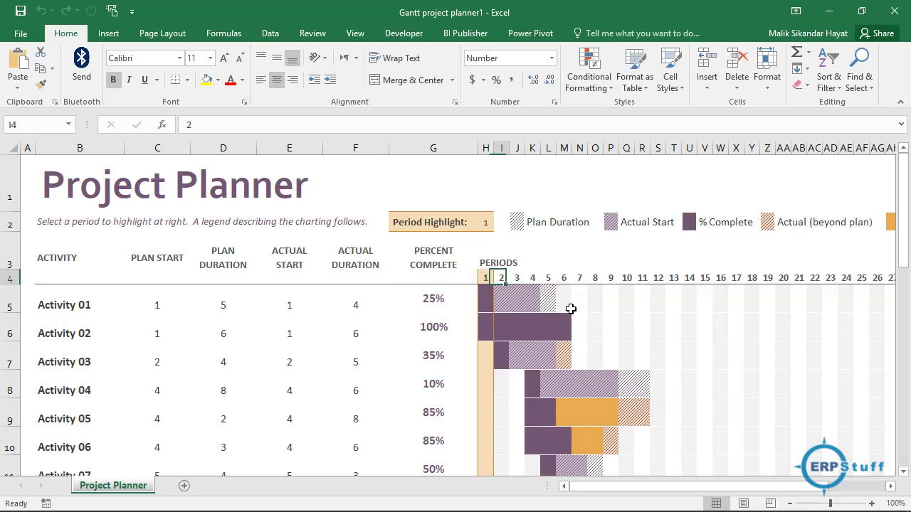
# Examine the period numbers along row 4 from period 3 to the end of the timeline and the empty columns through CB.
pyautogui.press('Right')
pyautogui.press('Right')
pyautogui.press('Right')
pyautogui.press('Right')
pyautogui.press('Right')
pyautogui.press('Right')
pyautogui.press('Right')
pyautogui.press('Right')
pyautogui.press('Right')
pyautogui.press('Right')
pyautogui.press('Right')
pyautogui.press('Right')
pyautogui.press('Right')
pyautogui.press('Right')
pyautogui.press('Right')
pyautogui.press('Right')
pyautogui.press('Right')
pyautogui.press('Right')
pyautogui.press('Right')
pyautogui.press('Right')
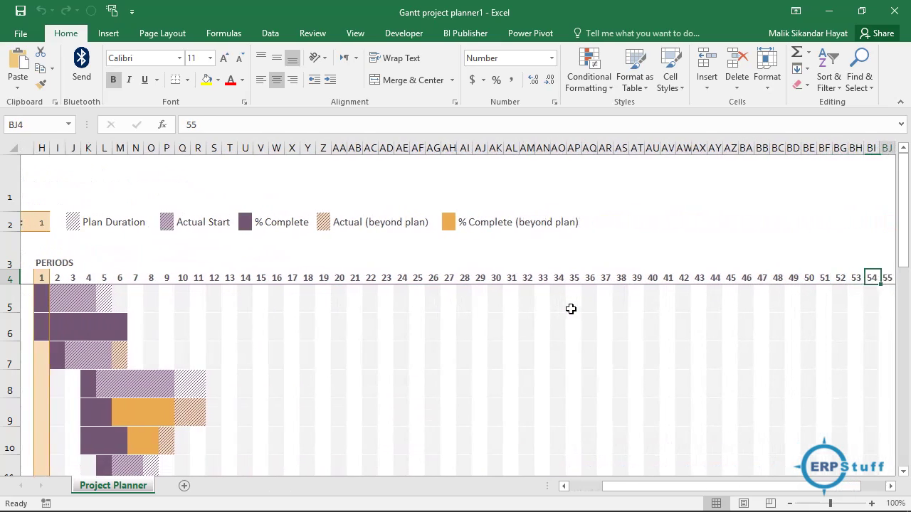
pyautogui.press('Right')
pyautogui.press('Right')
pyautogui.press('Right')
pyautogui.press('Right')
pyautogui.press('Right')
pyautogui.press('Right')
pyautogui.press('Right')
pyautogui.press('Right')
pyautogui.press('Right')
pyautogui.press('Right')
pyautogui.press('Right')
pyautogui.press('Right')
pyautogui.press('Right')
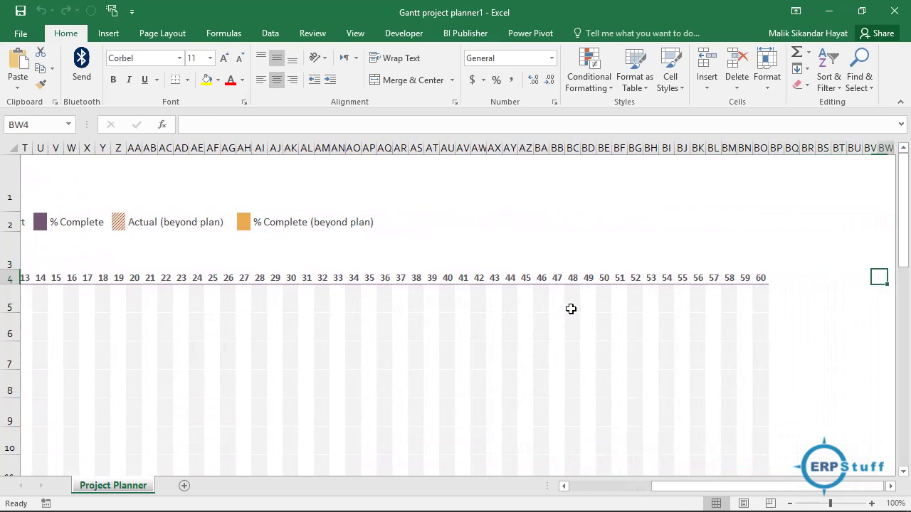
pyautogui.press('Right')
pyautogui.press('Right')
pyautogui.press('Right')
pyautogui.press('Right')
pyautogui.press('Right')
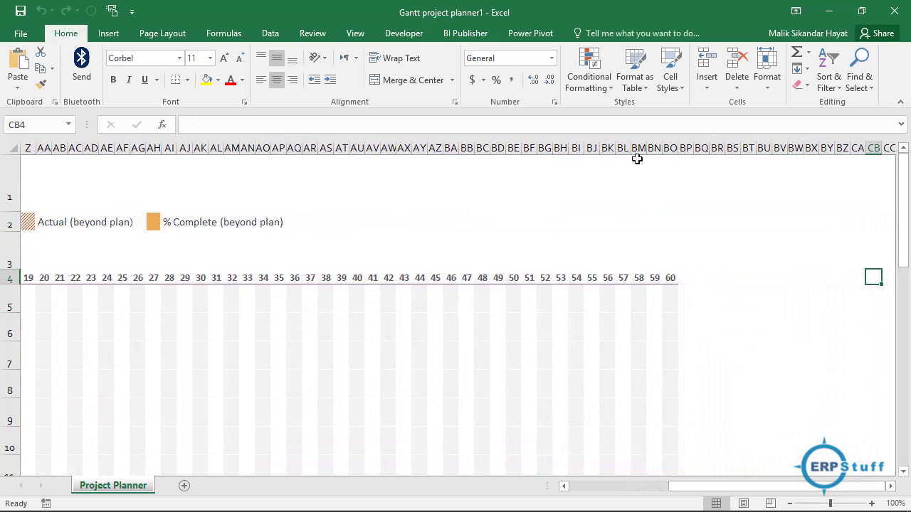
# Extend the timeline by copying period columns BH:BO and pasting them into the empty columns starting at BP.
pyautogui.click(559, 147)
pyautogui.moveTo(559, 147); pyautogui.dragTo(667, 151)
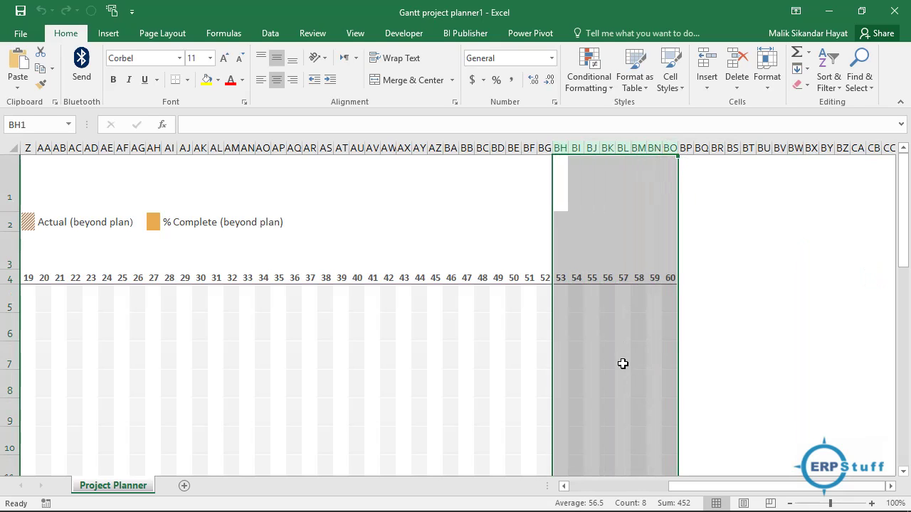
pyautogui.hotkey('ctrl', 'c')
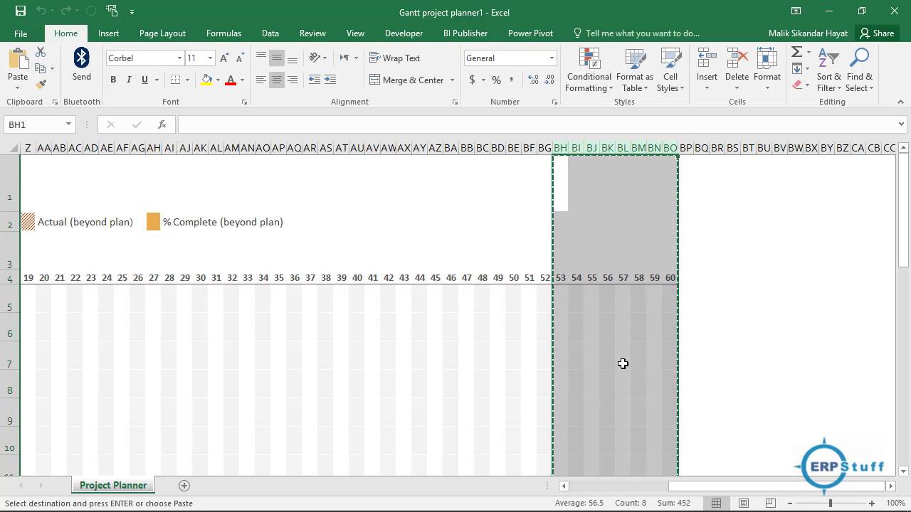
pyautogui.click(686, 147)
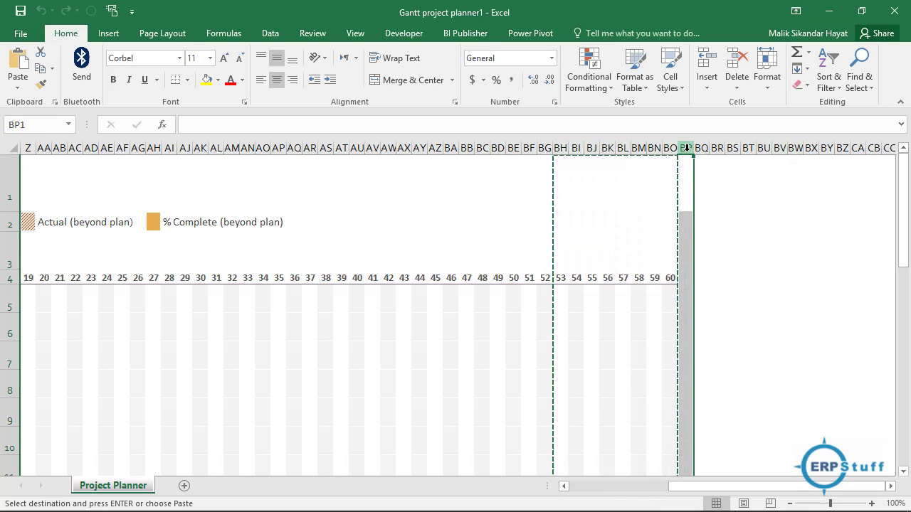
pyautogui.hotkey('ctrl', 'v')
pyautogui.press('Escape')
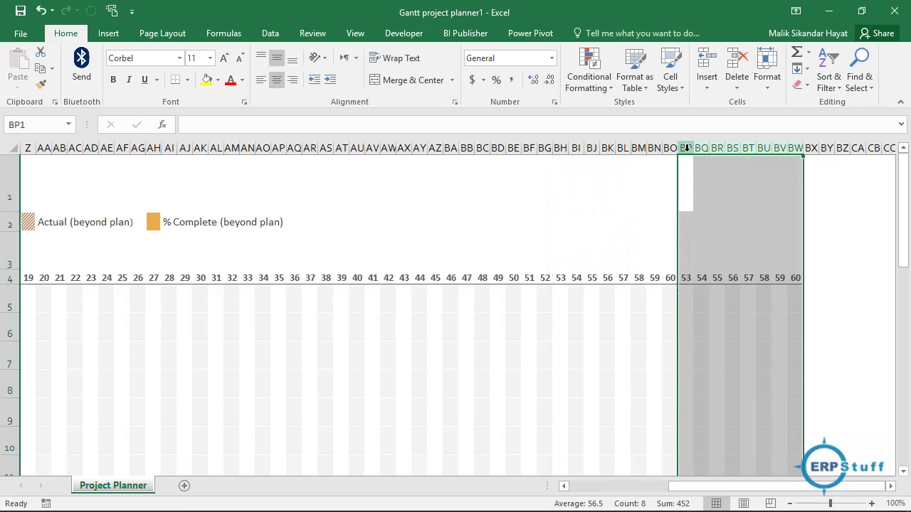
# Fill the number series from periods 59 and 60 in BN4:BO4 through BW4 so the pasted columns run from 61 to 68.
pyautogui.press('Right')
pyautogui.press('Down')
pyautogui.press('Down')
pyautogui.press('Down')
pyautogui.press('Left')
pyautogui.press('Left')
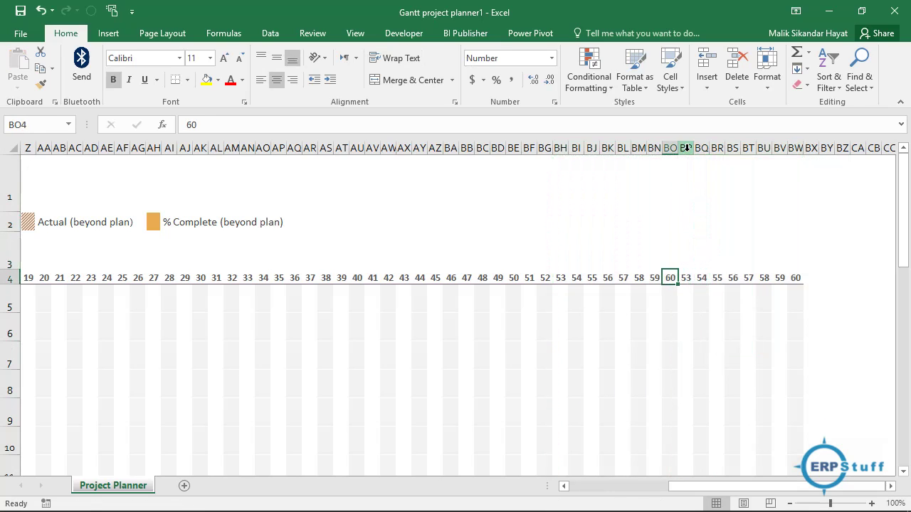
pyautogui.hotkey('shift', 'Right')
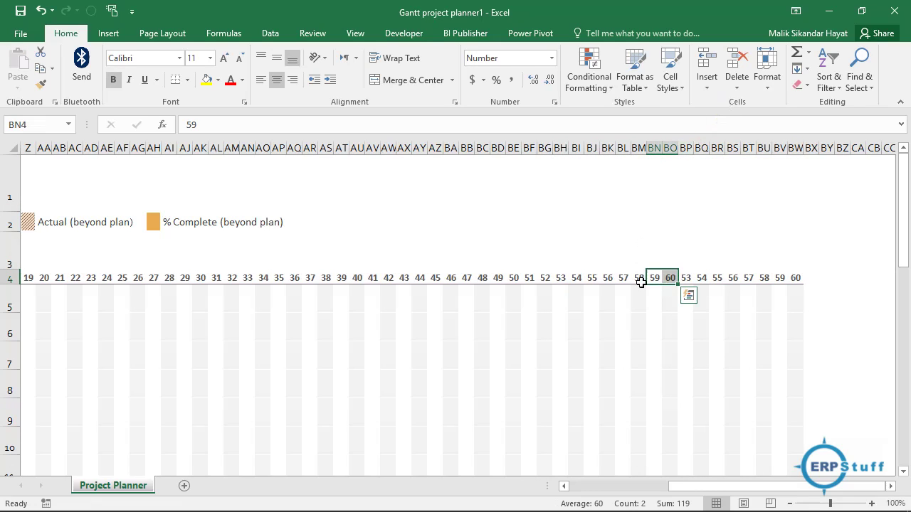
pyautogui.moveTo(679, 286); pyautogui.dragTo(801, 283)
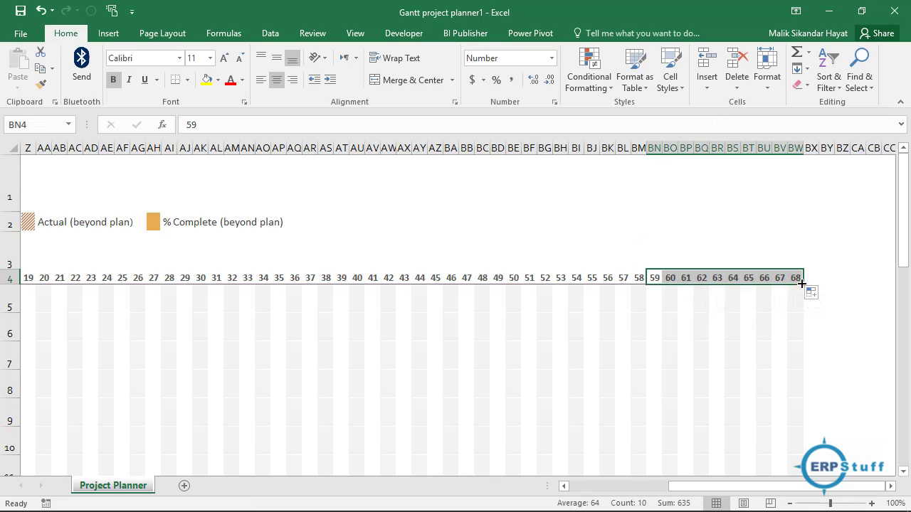
# Copy the last two period columns, BV:BW, and paste them into the next empty columns, BX:BY.
pyautogui.moveTo(780, 147); pyautogui.dragTo(795, 148)
pyautogui.hotkey('ctrl', 'c')
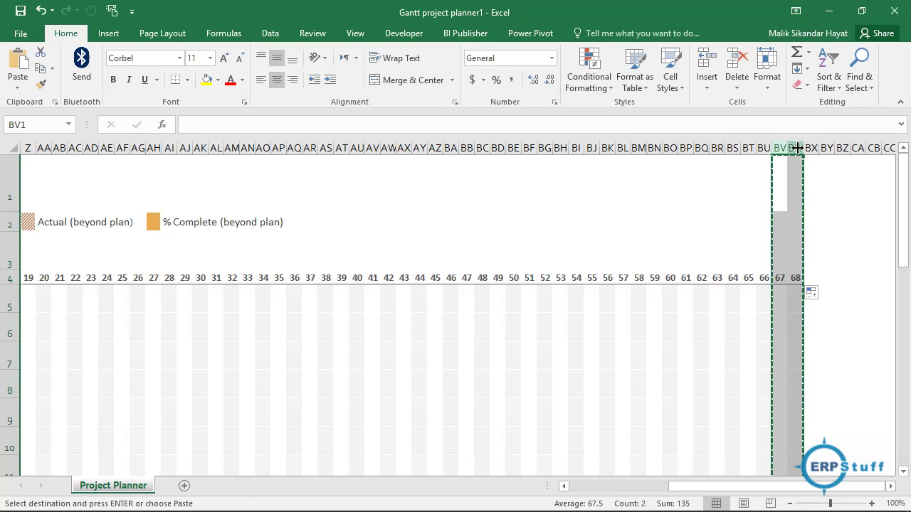
pyautogui.click(811, 148)
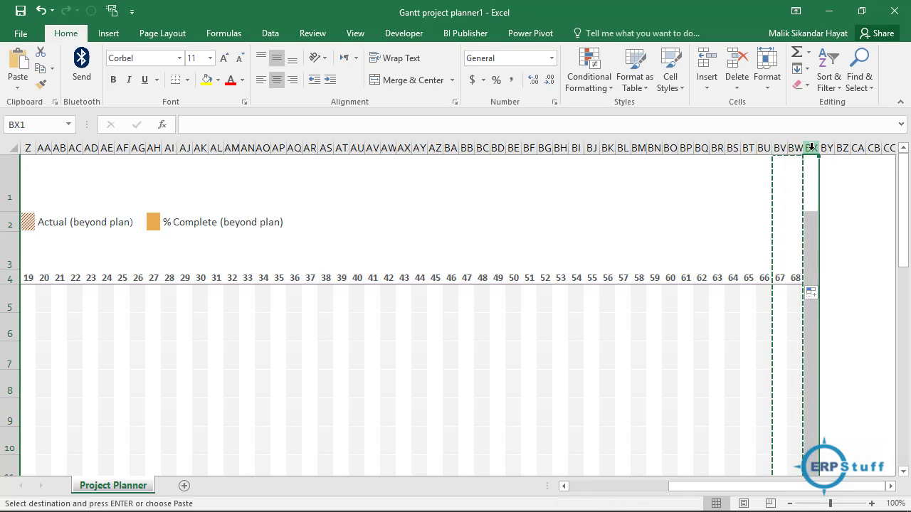
pyautogui.hotkey('ctrl', 'v')
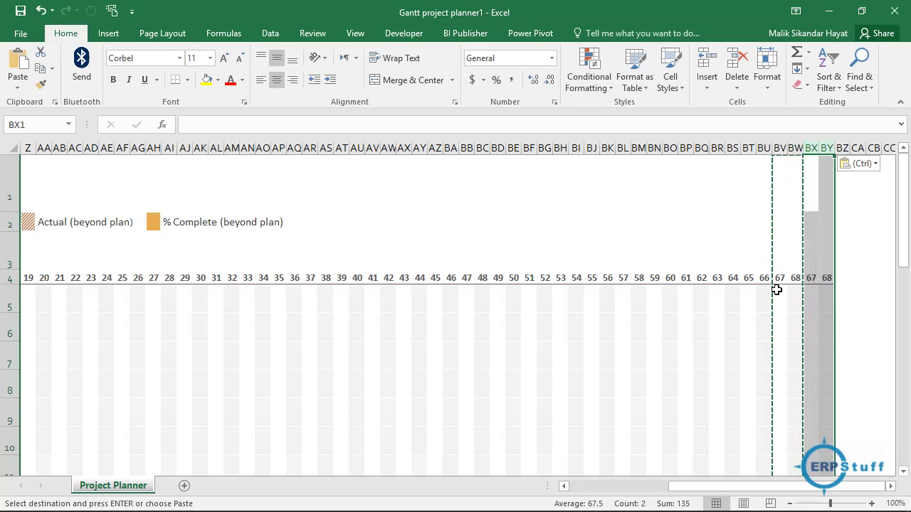
pyautogui.press('Escape')
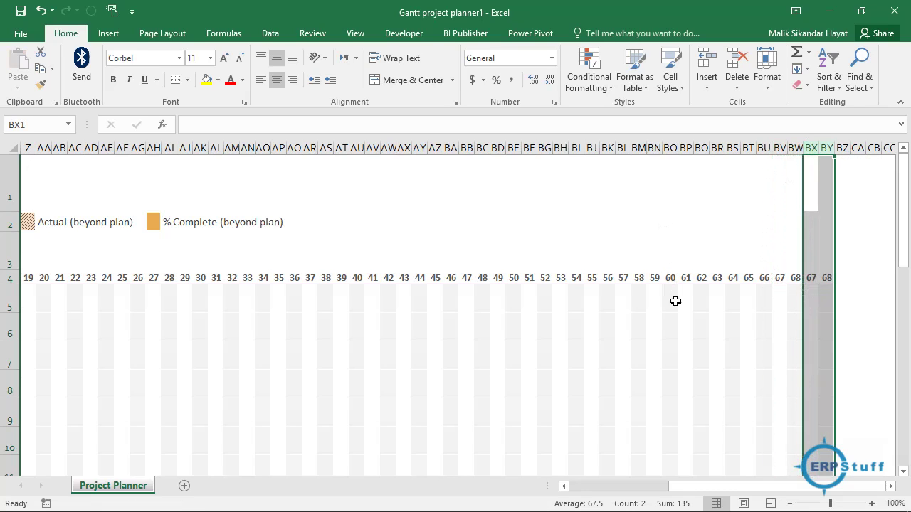
# Examine the shading of the newly added columns in row 5 and follow the row back to the Plan Duration column.
pyautogui.click(809, 306)
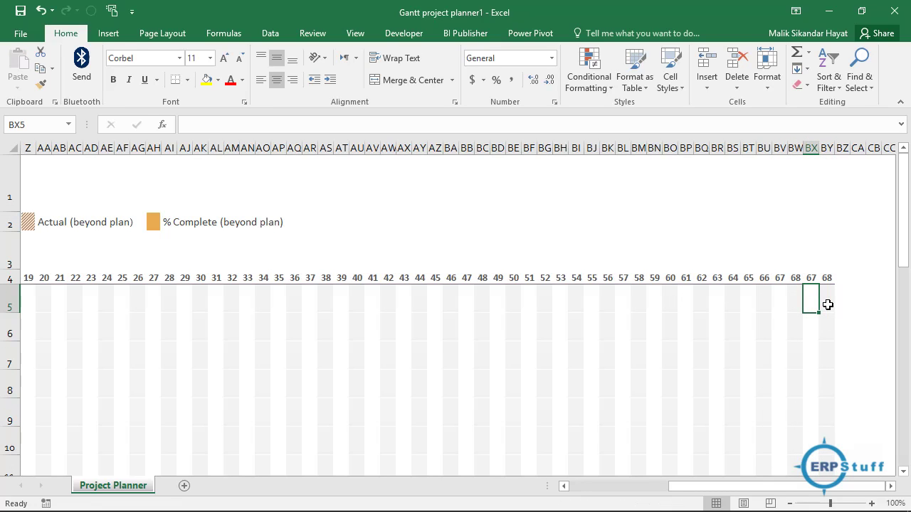
pyautogui.click(827, 304)
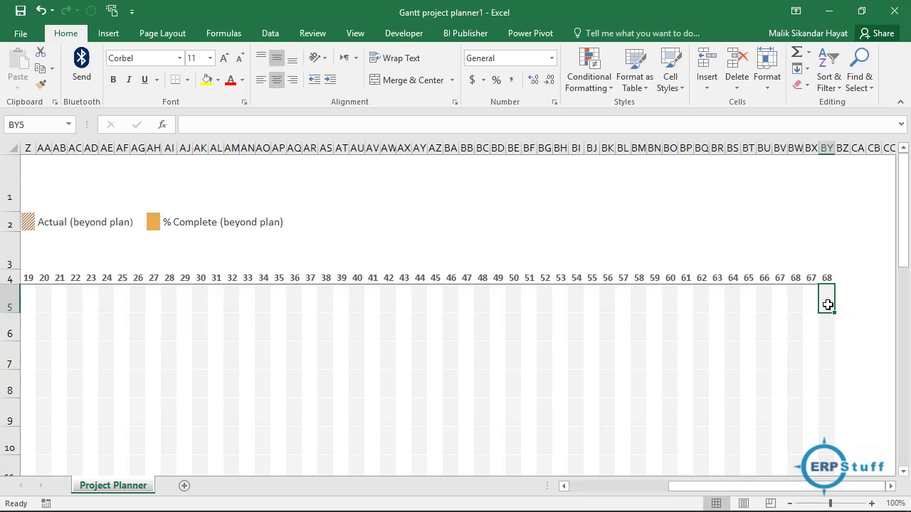
pyautogui.press('Left')
pyautogui.press('Right')
pyautogui.press('Right')
pyautogui.press('Right')
pyautogui.press('Left')
pyautogui.press('Left')
pyautogui.press('Left')
pyautogui.press('Left')
pyautogui.press('Left')
pyautogui.press('Left')
pyautogui.press('Left')
pyautogui.press('Left')
pyautogui.press('Left')
pyautogui.press('Left')
pyautogui.press('Left')
pyautogui.press('Left')
pyautogui.press('Left')
pyautogui.press('Left')
pyautogui.press('Left')
pyautogui.press('Left')
pyautogui.press('Left')
pyautogui.press('Left')
pyautogui.press('Left')
pyautogui.press('Left')
pyautogui.press('Left')
pyautogui.press('Left')
pyautogui.press('Left')
pyautogui.press('Left')
pyautogui.press('Left')
pyautogui.press('Left')
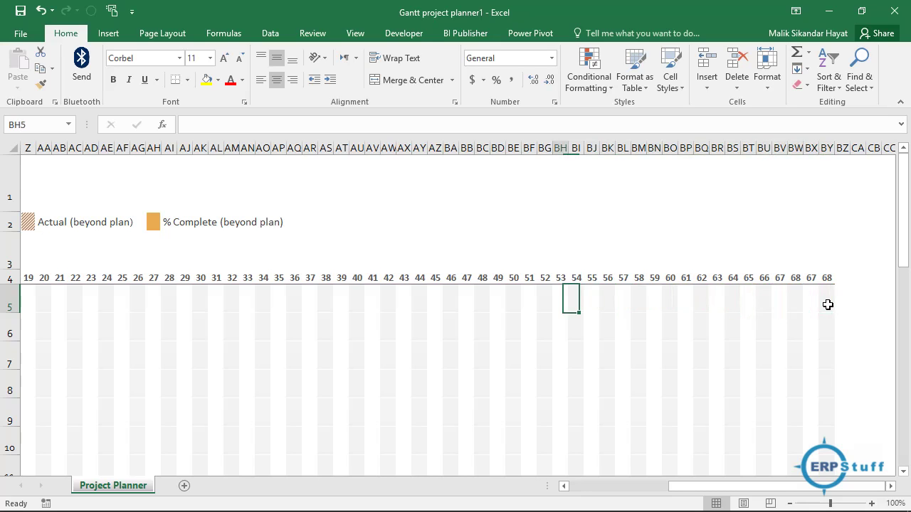
pyautogui.press('Left')
pyautogui.press('Left')
pyautogui.press('Left')
pyautogui.press('Left')
pyautogui.press('Left')
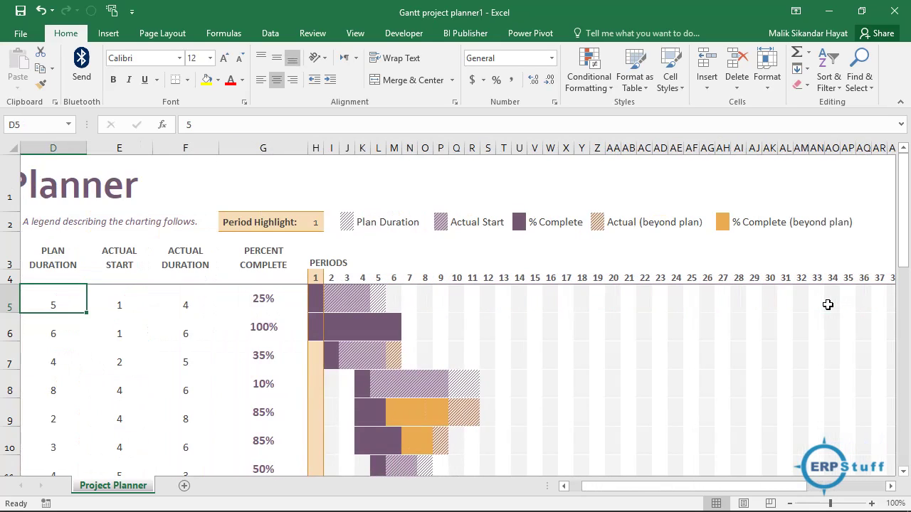
# Fill the number series from periods 67 and 68 in BV4:BW4 through BY4 so the last two columns read 69 and 70.
pyautogui.press('Up')
pyautogui.press('Right')
pyautogui.press('Right')
pyautogui.press('Right')
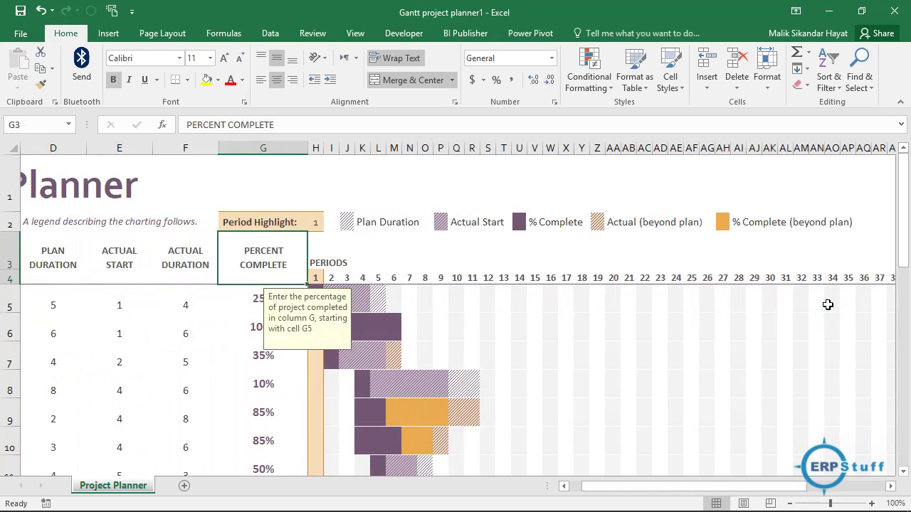
pyautogui.press('Right')
pyautogui.press('Down')
pyautogui.press('Right')
pyautogui.hotkey('ctrl', 'Right')
pyautogui.press('Left')
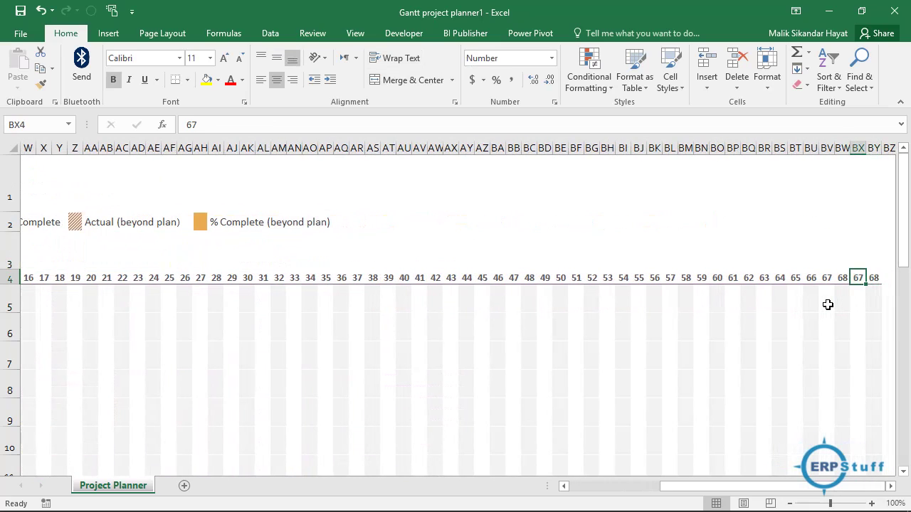
pyautogui.press('Left')
pyautogui.press('Left')
pyautogui.hotkey('shift', 'Right')
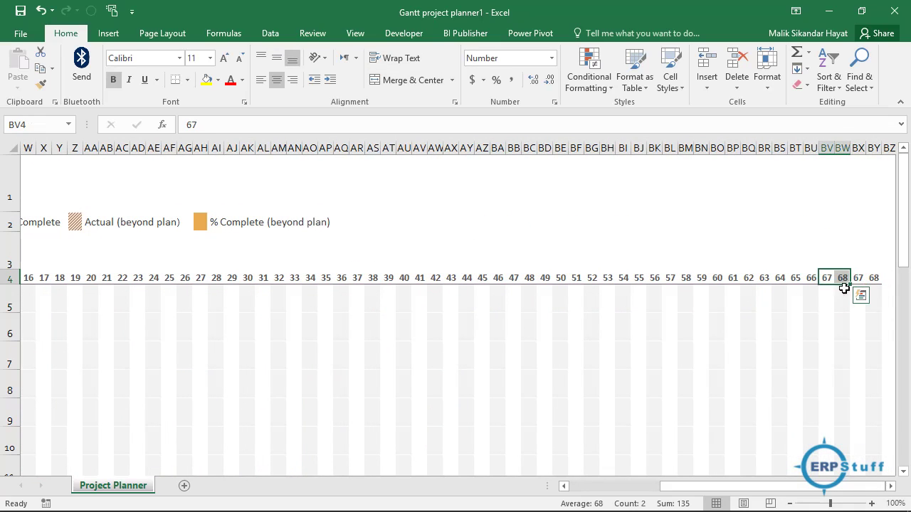
pyautogui.moveTo(850, 283); pyautogui.dragTo(880, 283)
pyautogui.click(875, 278)
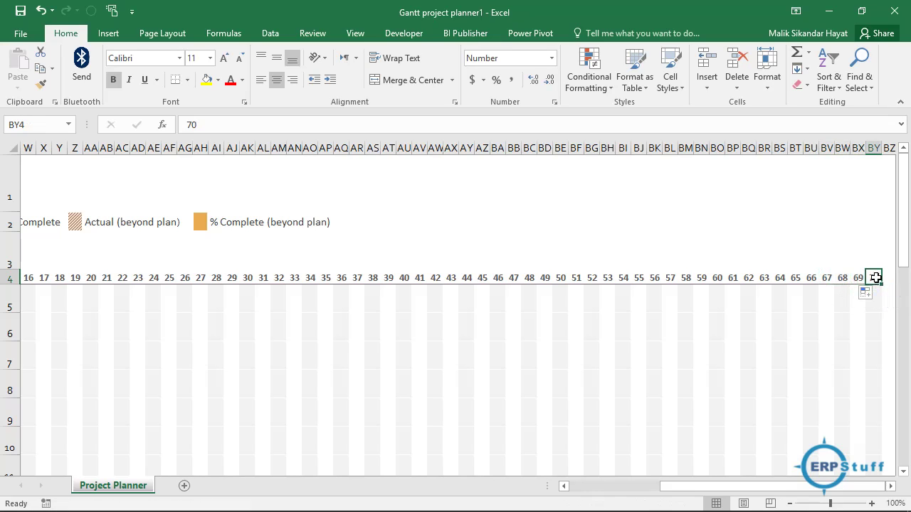
# Return to the start of the planner and examine the Period Highlight list in H2 down to its last value.
pyautogui.hotkey('ctrl', 'Left')
pyautogui.hotkey('ctrl', 'Left')
pyautogui.hotkey('ctrl', 'Left')
pyautogui.hotkey('ctrl', 'Left')
pyautogui.hotkey('ctrl', 'Left')
pyautogui.hotkey('ctrl', 'Left')
pyautogui.hotkey('ctrl', 'Left')
pyautogui.hotkey('ctrl', 'Left')
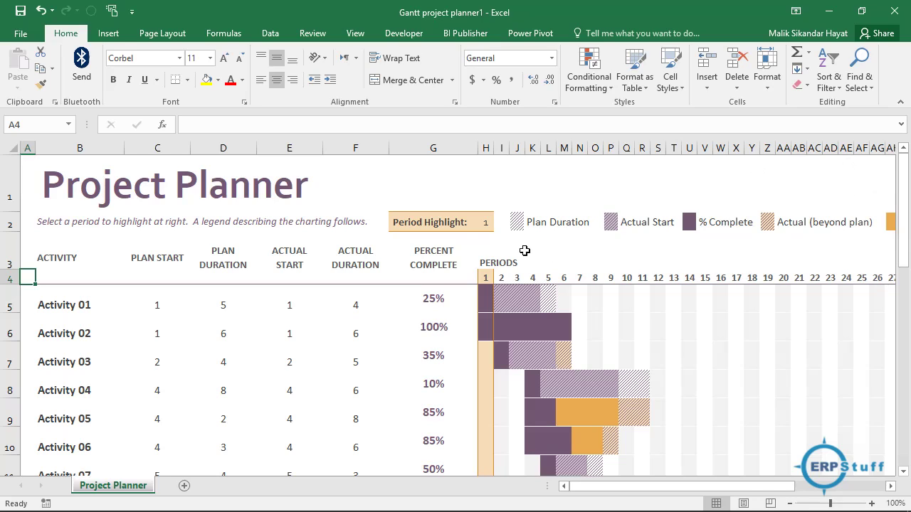
pyautogui.click(481, 224)
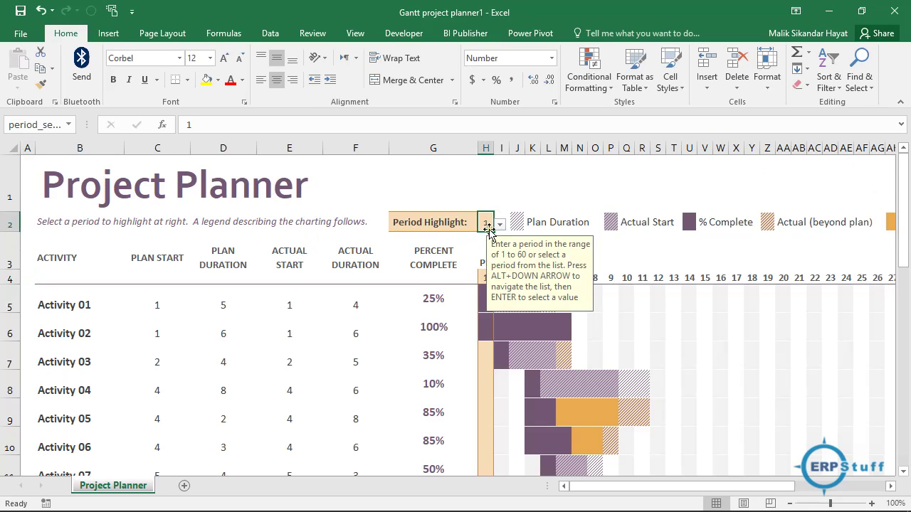
pyautogui.click(500, 225)
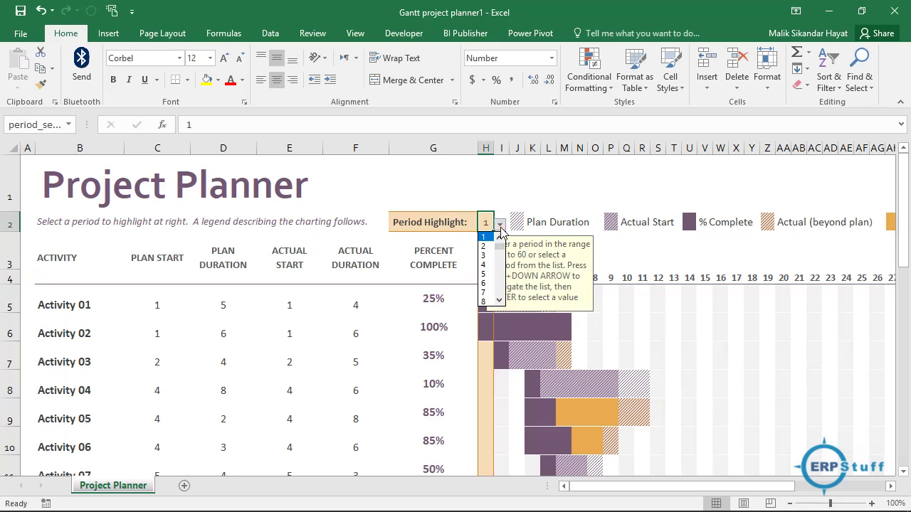
pyautogui.moveTo(502, 245); pyautogui.dragTo(503, 313)
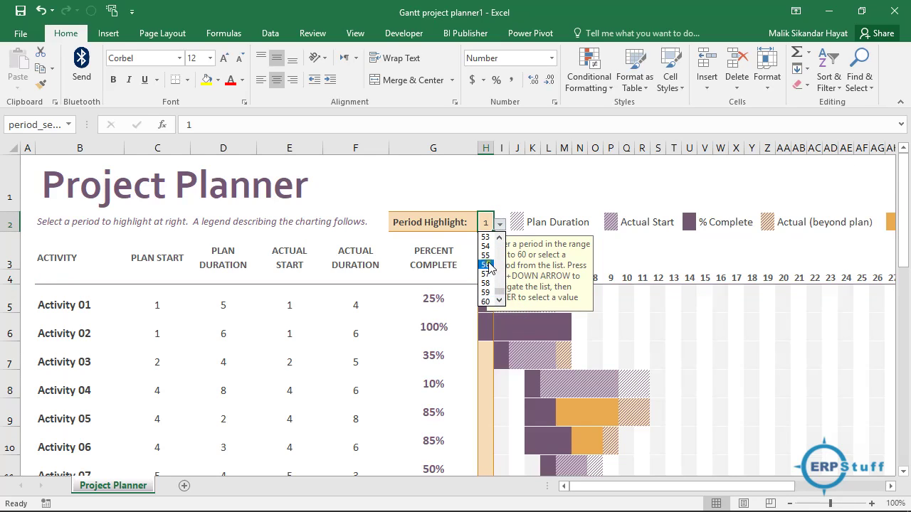
pyautogui.click(487, 226)
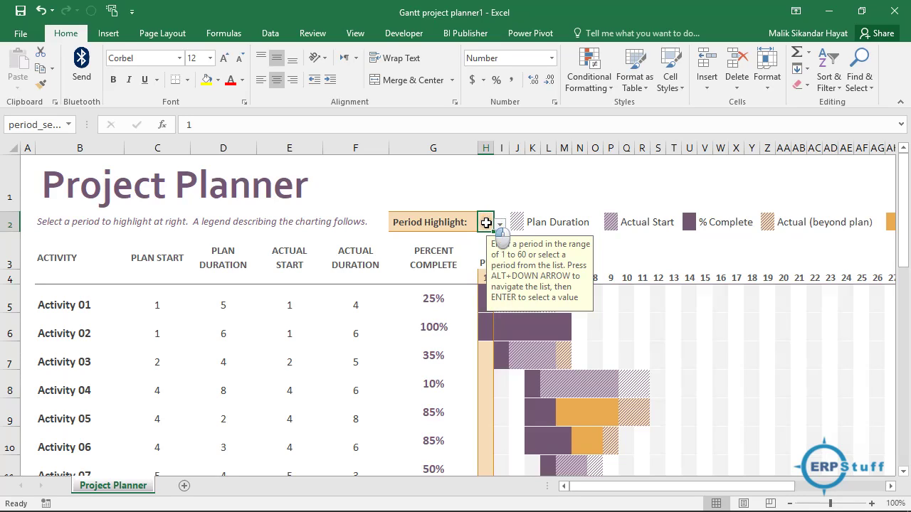
pyautogui.click(270, 33)
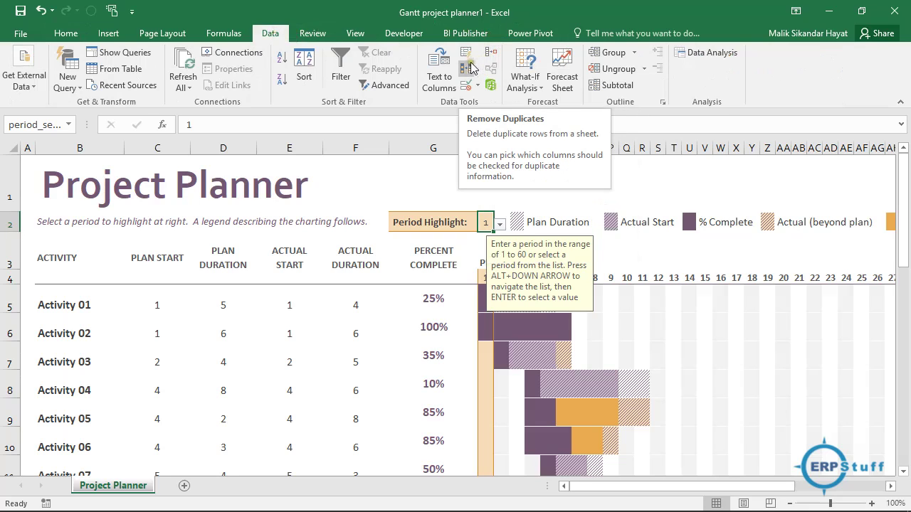
pyautogui.click(468, 90)
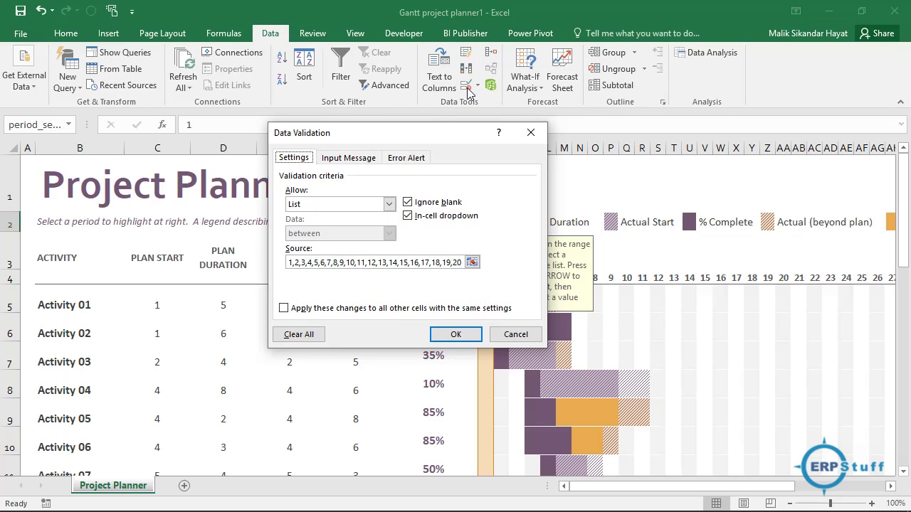
pyautogui.click(424, 262)
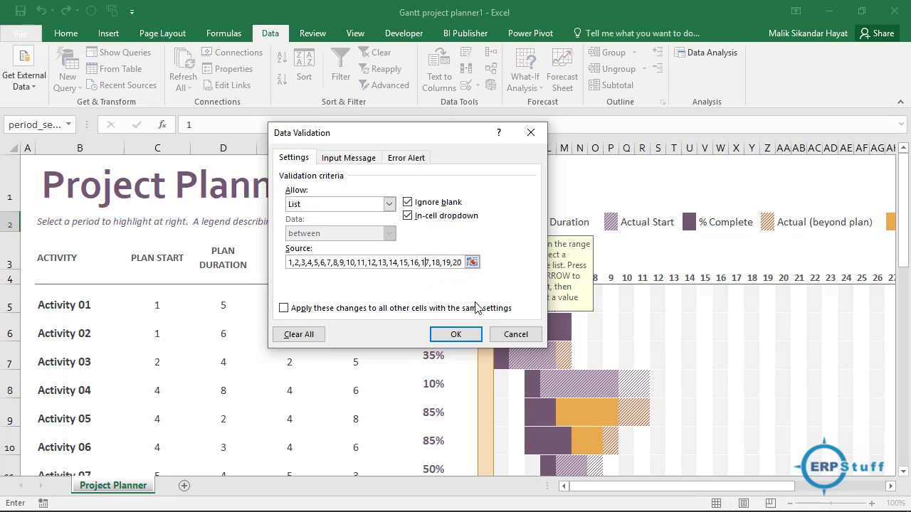
pyautogui.press('Right')
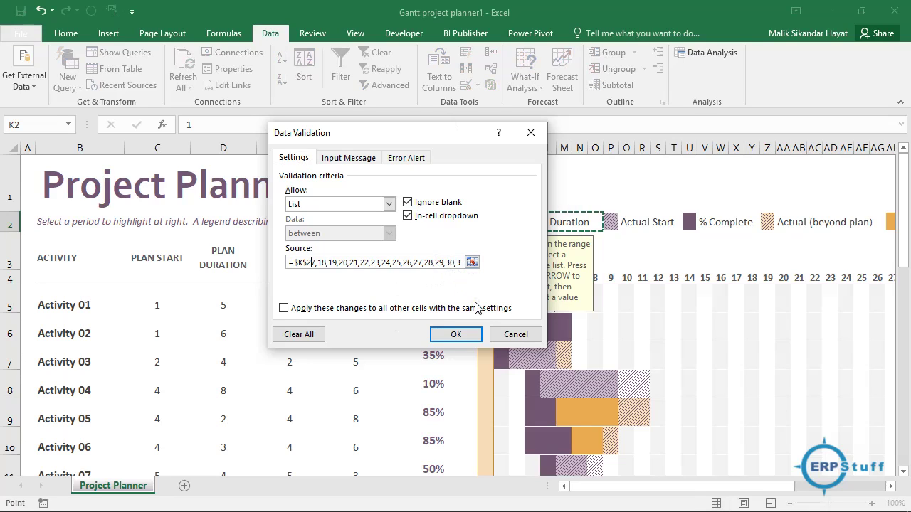
pyautogui.click(444, 263)
pyautogui.press('Return')
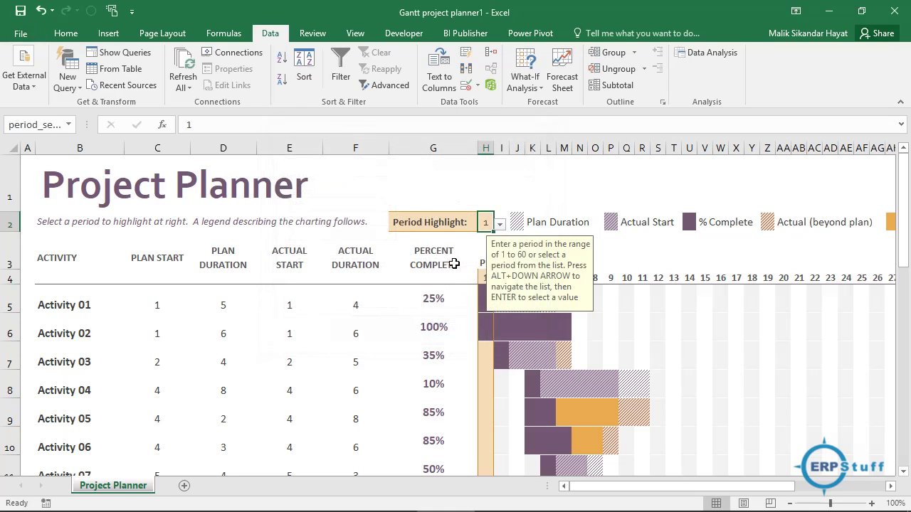
# Review the list source in the data validation of Period Highlight cell H2 and change its criteria to allow any value.
pyautogui.click(468, 87)
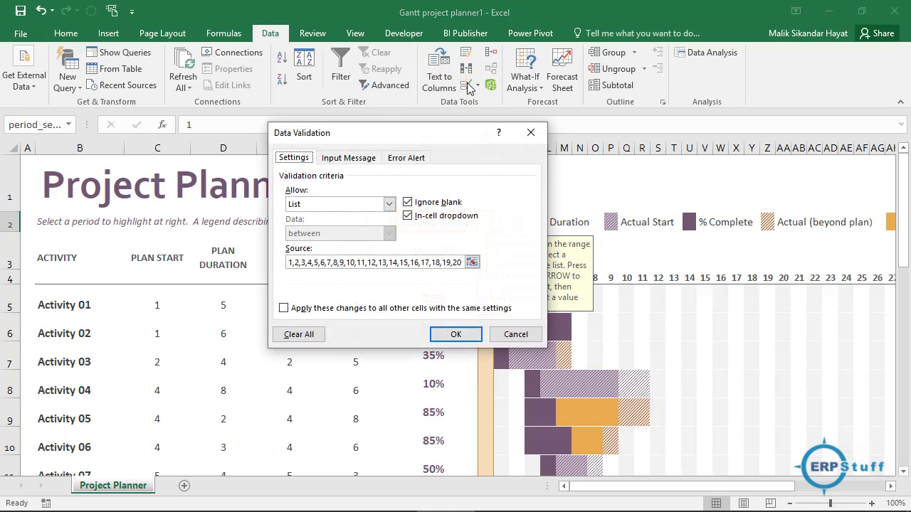
pyautogui.click(472, 263)
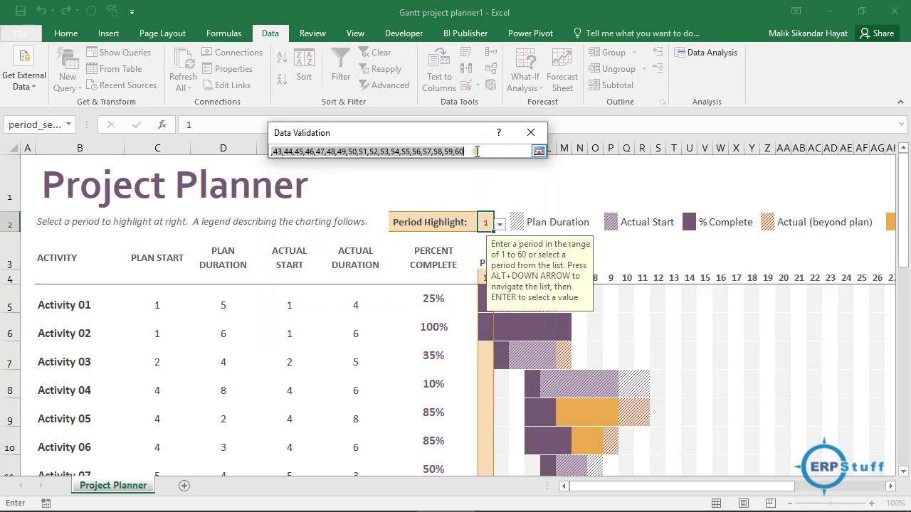
pyautogui.click(476, 151)
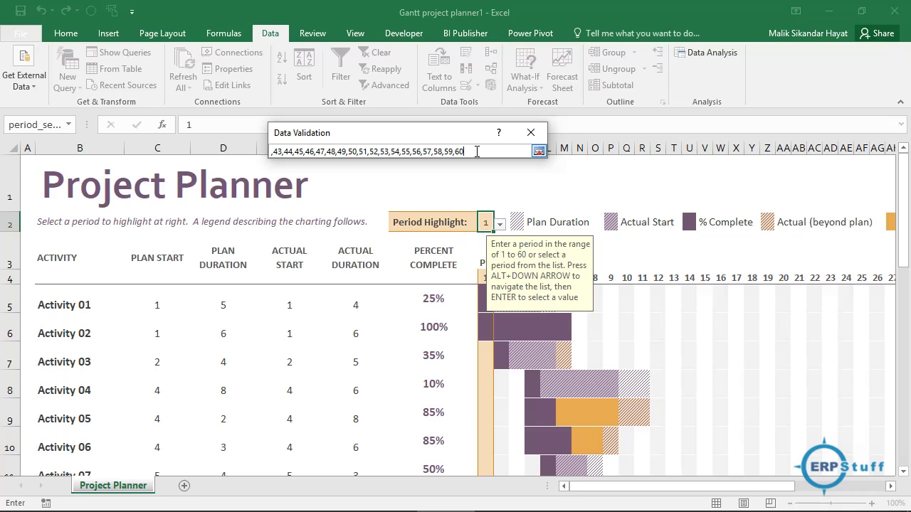
pyautogui.press('Return')
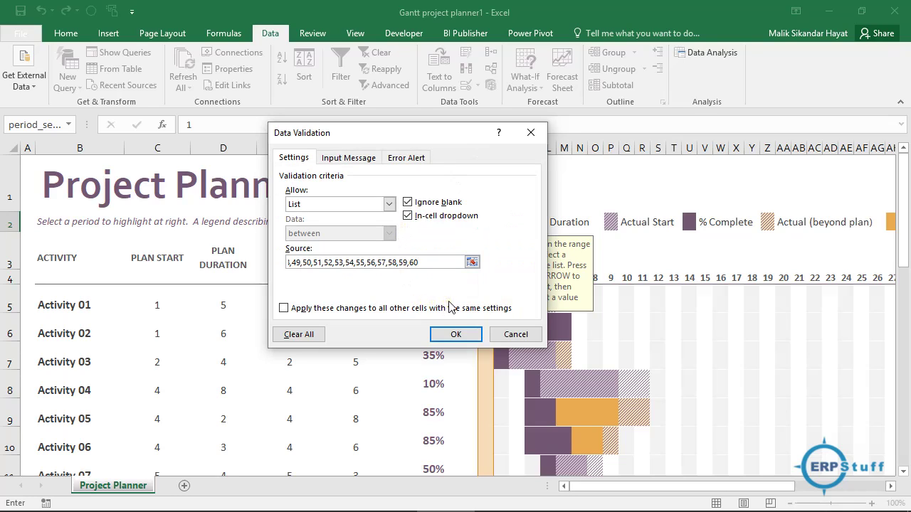
pyautogui.click(388, 204)
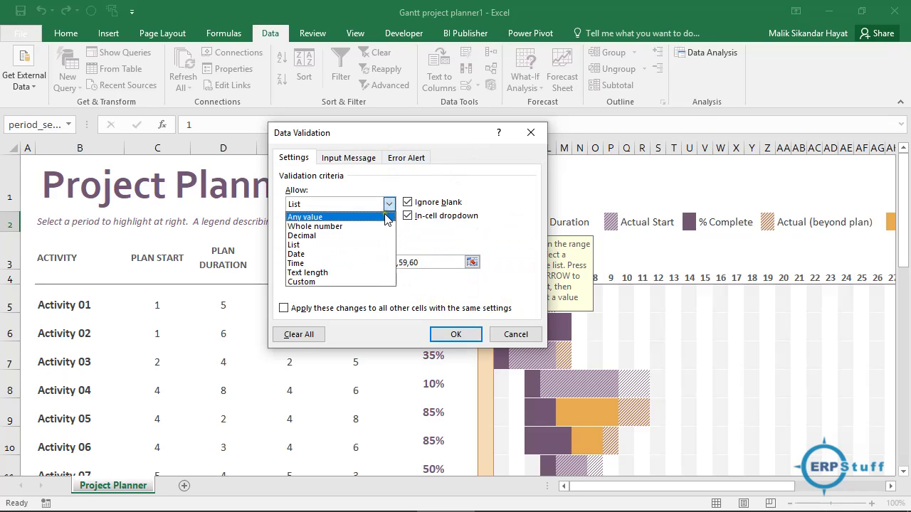
pyautogui.click(387, 218)
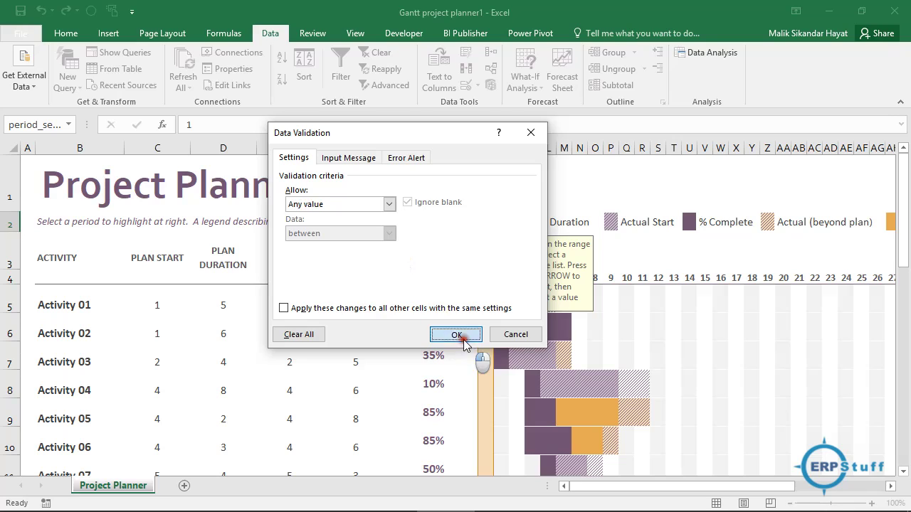
pyautogui.click(462, 337)
# Set the Period Highlight value in H2 to 65.
pyautogui.click(483, 221)
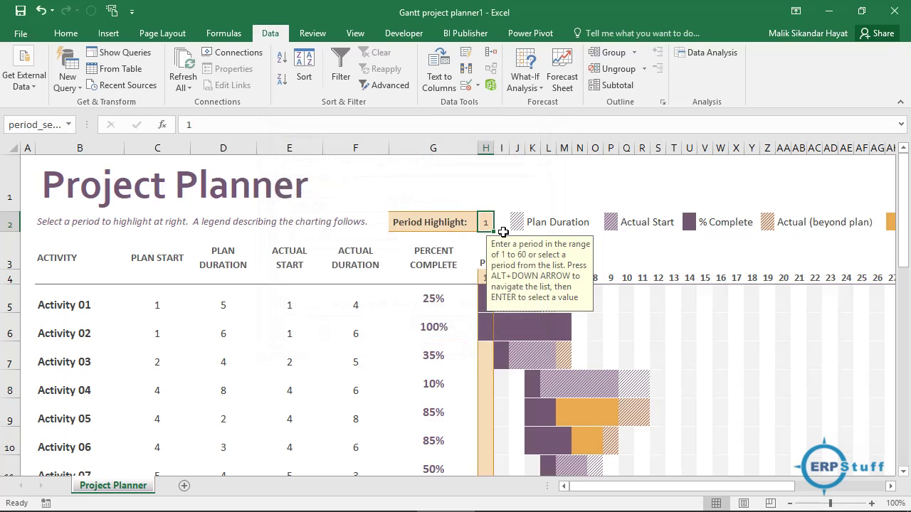
pyautogui.write('65')
pyautogui.press('Return')
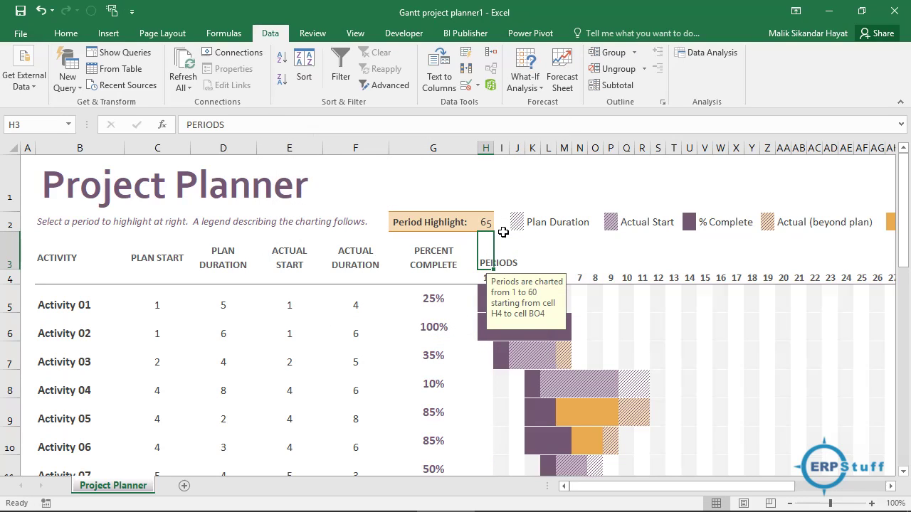
# Follow the period numbers in row 4 to period 65 in column BT and examine its highlighting.
pyautogui.press('Down')
pyautogui.press('Down')
pyautogui.press('Down')
pyautogui.press('Down')
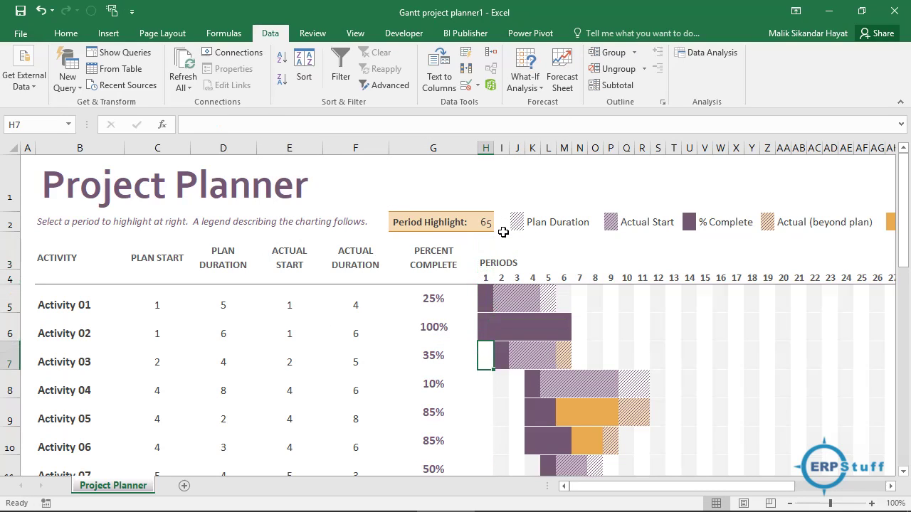
pyautogui.press('Up')
pyautogui.press('Up')
pyautogui.press('Up')
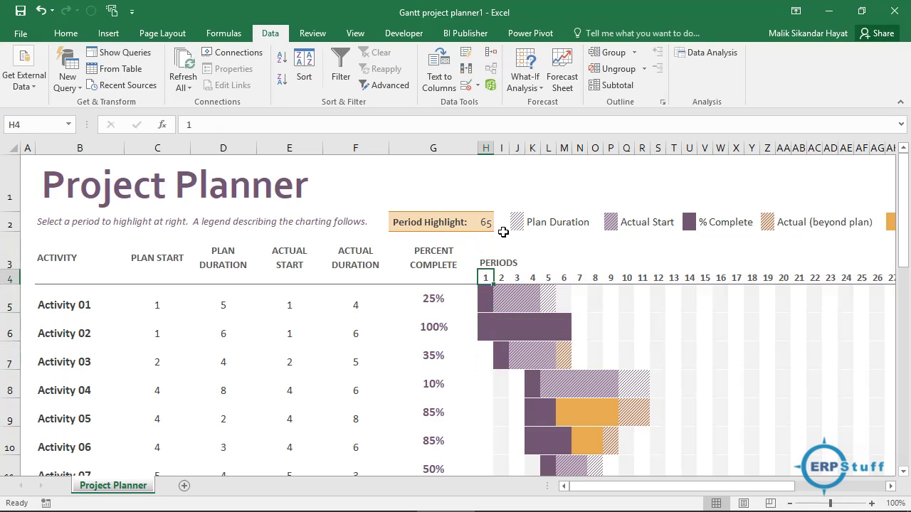
pyautogui.press('Right')
pyautogui.press('Right')
pyautogui.press('Right')
pyautogui.press('Right')
pyautogui.press('Right')
pyautogui.press('Right')
pyautogui.press('Right')
pyautogui.press('Right')
pyautogui.press('Right')
pyautogui.press('Right')
pyautogui.press('Right')
pyautogui.press('Right')
pyautogui.press('Right')
pyautogui.press('Right')
pyautogui.press('Right')
pyautogui.press('Right')
pyautogui.press('Right')
pyautogui.press('Right')
pyautogui.press('Right')
pyautogui.press('Right')
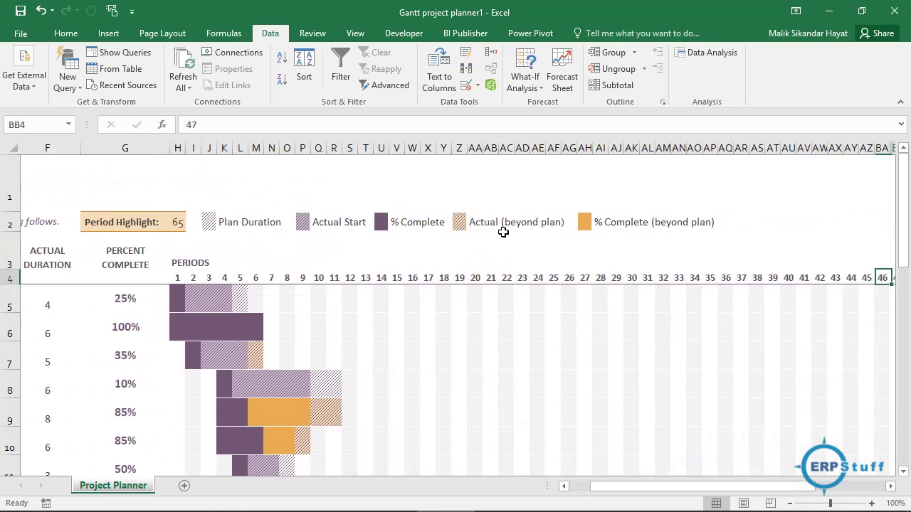
pyautogui.press('Right')
pyautogui.press('Right')
pyautogui.press('Right')
pyautogui.press('Right')
pyautogui.press('Right')
pyautogui.press('Right')
pyautogui.press('Right')
pyautogui.press('Right')
pyautogui.press('Right')
pyautogui.press('Right')
pyautogui.press('Right')
pyautogui.press('Right')
pyautogui.press('Right')
pyautogui.press('Right')
pyautogui.press('Right')
pyautogui.press('Right')
pyautogui.press('Right')
pyautogui.press('Right')
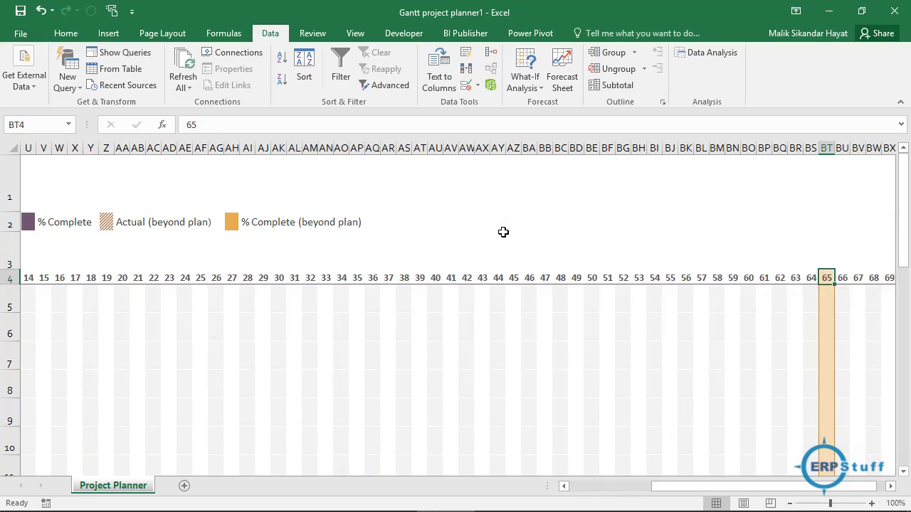
# Return to the start of the planner and set the Period Highlight value in H2 to 1.
pyautogui.press('Left')
pyautogui.press('Left')
pyautogui.press('Left')
pyautogui.press('Left')
pyautogui.press('Left')
pyautogui.press('Left')
pyautogui.press('Left')
pyautogui.press('Left')
pyautogui.press('Left')
pyautogui.press('Left')
pyautogui.press('Left')
pyautogui.press('Left')
pyautogui.press('Left')
pyautogui.press('Left')
pyautogui.press('Left')
pyautogui.press('Left')
pyautogui.press('Left')
pyautogui.press('Left')
pyautogui.press('Left')
pyautogui.press('Left')
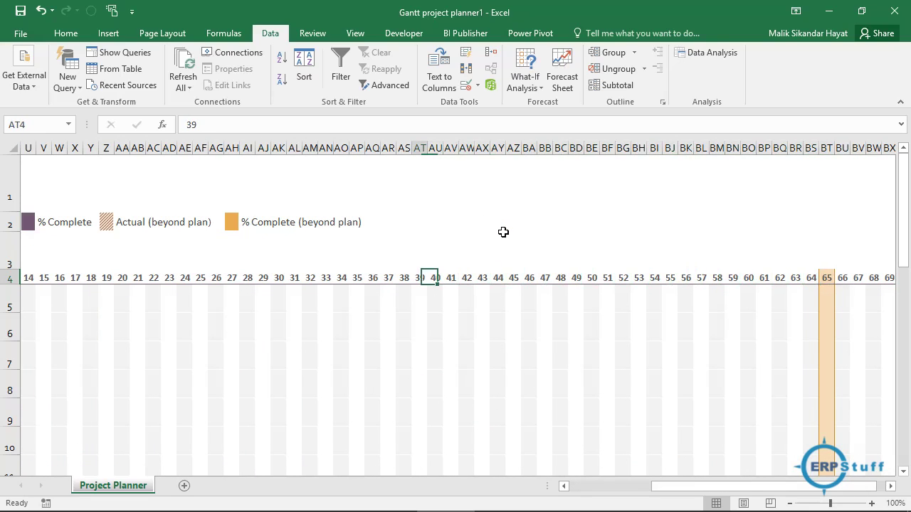
pyautogui.press('Left')
pyautogui.press('Left')
pyautogui.press('Left')
pyautogui.press('Left')
pyautogui.press('Left')
pyautogui.press('Left')
pyautogui.press('Left')
pyautogui.press('Left')
pyautogui.press('Left')
pyautogui.press('Left')
pyautogui.press('Left')
pyautogui.press('Left')
pyautogui.press('Left')
pyautogui.press('Left')
pyautogui.press('Left')
pyautogui.press('Left')
pyautogui.press('Left')
pyautogui.press('Left')
pyautogui.press('Left')
pyautogui.press('Left')
pyautogui.press('Up')
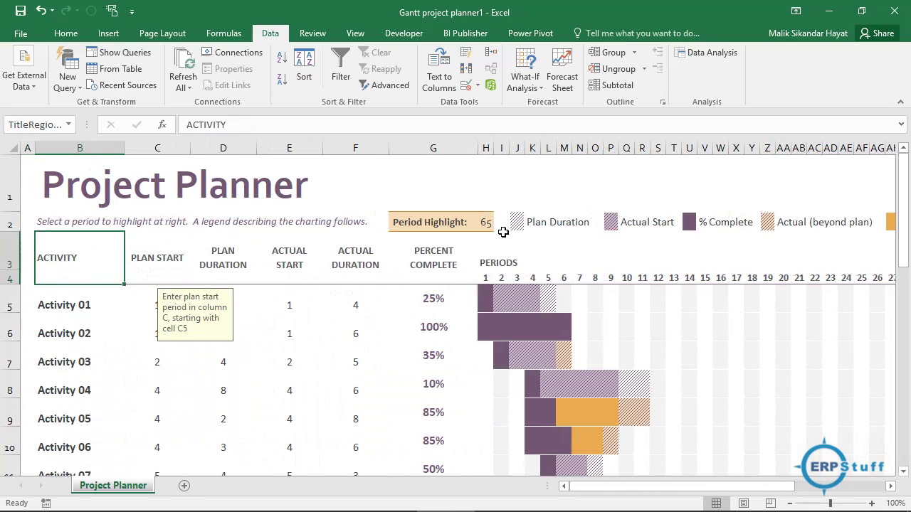
pyautogui.press('Right')
pyautogui.press('Right')
pyautogui.press('Right')
pyautogui.press('Right')
pyautogui.press('Right')
pyautogui.press('Right')
pyautogui.press('Right')
pyautogui.press('Up')
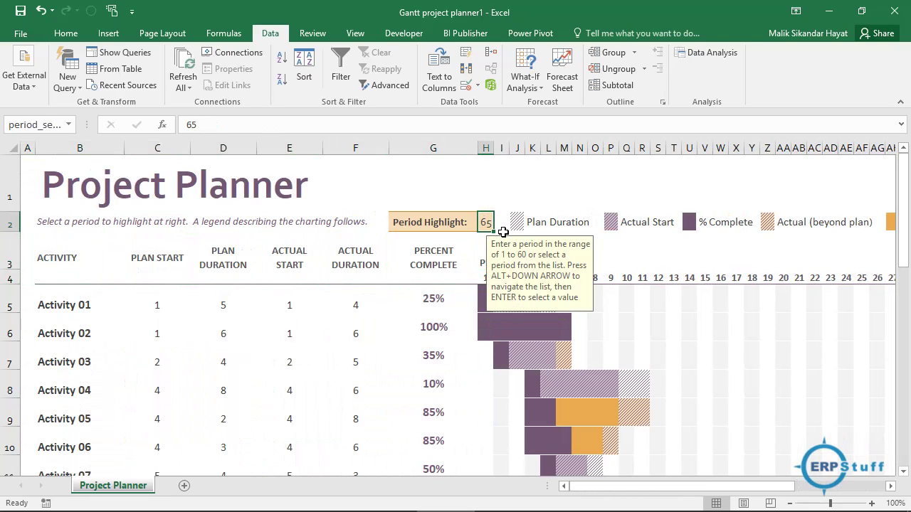
pyautogui.write('1')
pyautogui.press('Return')
pyautogui.press('Up')
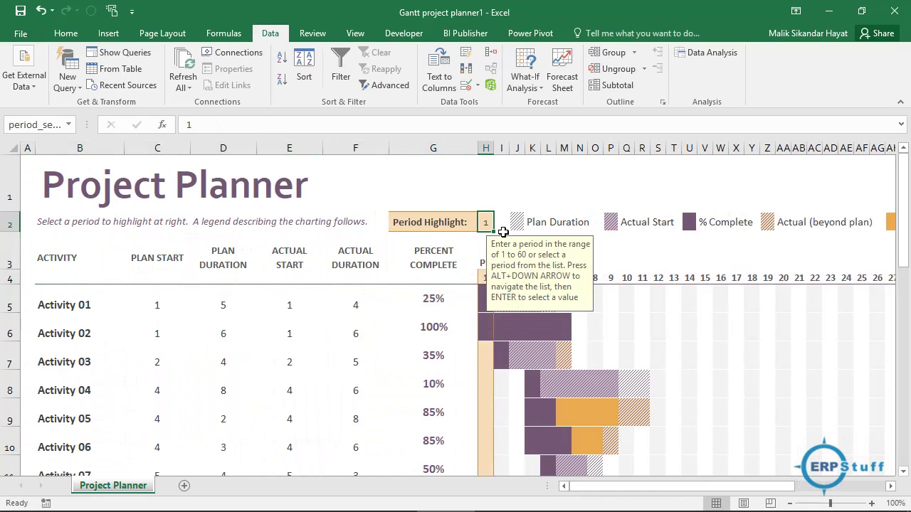
# Examine the period 1 column down through the activity rows and return to the first activity's row.
pyautogui.press('Down')
pyautogui.press('Down')
pyautogui.press('Down')
pyautogui.press('Down')
pyautogui.press('Down')
pyautogui.press('Down')
pyautogui.press('Down')
pyautogui.press('Down')
pyautogui.press('Down')
pyautogui.press('Down')
pyautogui.press('Down')
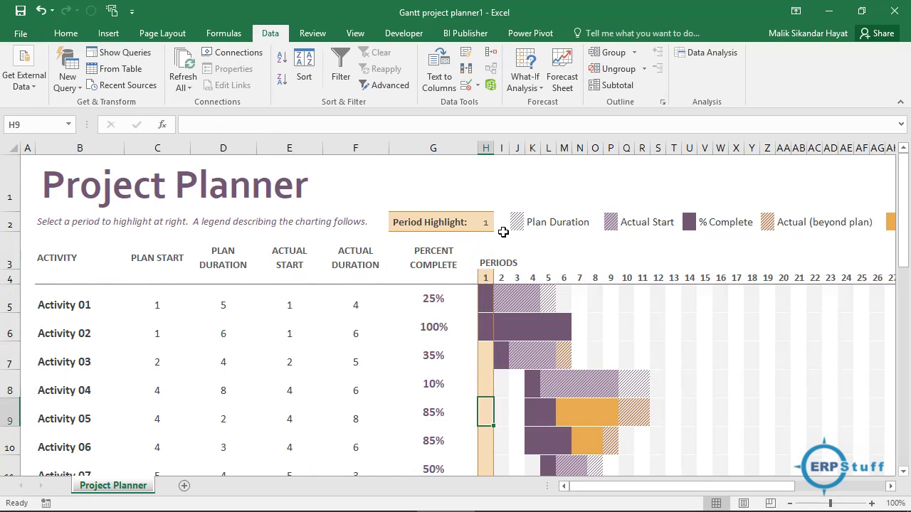
pyautogui.press('Up')
pyautogui.press('Up')
pyautogui.press('Up')
pyautogui.press('Up')
pyautogui.press('Up')
pyautogui.press('Up')
pyautogui.press('Up')
pyautogui.press('Up')
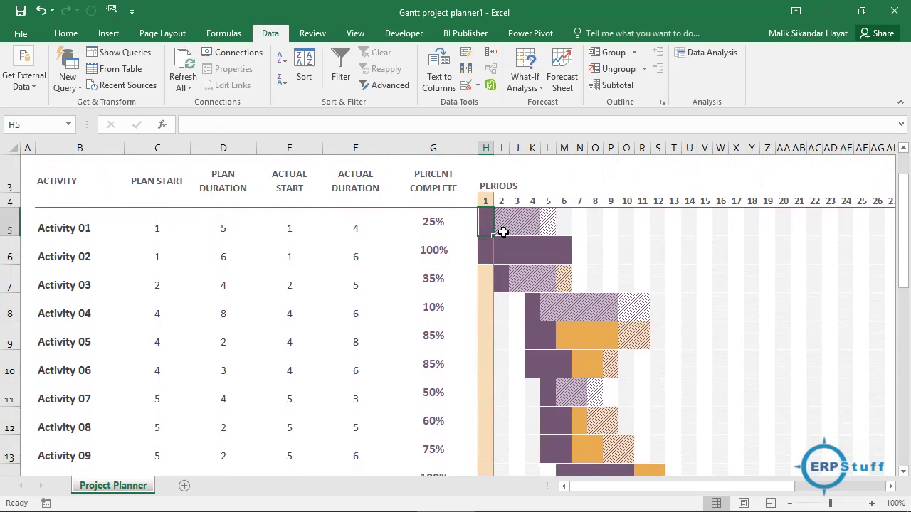
# Follow the period 1 column down past the last activity row and back up to the final activities to examine where the planner ends.
pyautogui.press('Down')
pyautogui.press('Down')
pyautogui.press('Down')
pyautogui.press('Down')
pyautogui.press('Down')
pyautogui.press('Down')
pyautogui.press('Down')
pyautogui.press('Down')
pyautogui.press('Down')
pyautogui.press('Down')
pyautogui.press('Down')
pyautogui.press('Down')
pyautogui.press('Down')
pyautogui.press('Down')
pyautogui.press('Down')
pyautogui.press('Down')
pyautogui.press('Down')
pyautogui.press('Down')
pyautogui.press('Down')
pyautogui.press('Down')
pyautogui.press('Down')
pyautogui.press('Down')
pyautogui.press('Down')
pyautogui.press('Down')
pyautogui.press('Down')
pyautogui.press('Down')
pyautogui.press('Down')
pyautogui.press('Down')
pyautogui.press('Down')
pyautogui.press('Down')
pyautogui.press('Down')
pyautogui.press('Down')
pyautogui.press('Down')
pyautogui.press('Down')
pyautogui.press('Down')
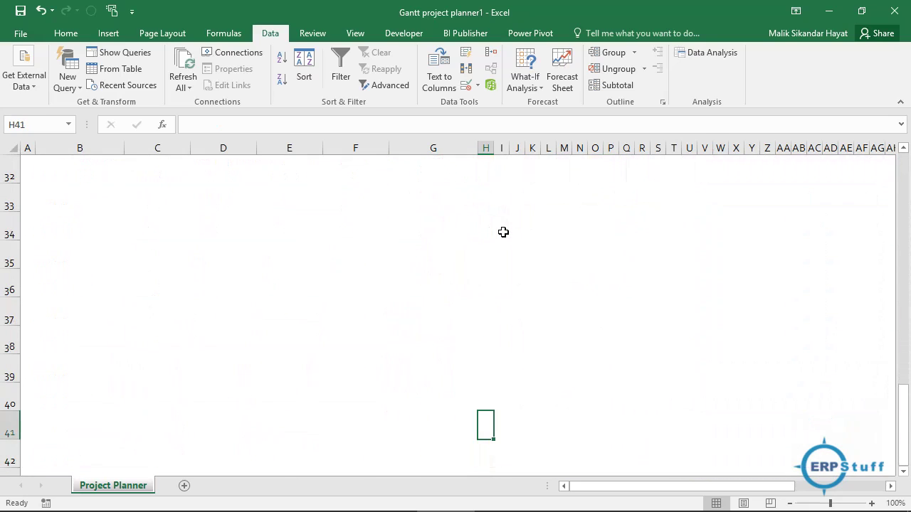
pyautogui.press('Up')
pyautogui.press('Up')
pyautogui.press('Up')
pyautogui.press('Up')
pyautogui.press('Up')
pyautogui.press('Up')
pyautogui.press('Up')
pyautogui.press('Up')
pyautogui.press('Up')
pyautogui.press('Up')
pyautogui.press('Up')
pyautogui.press('Up')
pyautogui.press('Up')
pyautogui.press('Up')
pyautogui.press('Up')
pyautogui.press('Up')
pyautogui.press('Up')
pyautogui.press('Up')
pyautogui.press('Up')
pyautogui.press('Up')
pyautogui.press('Down')
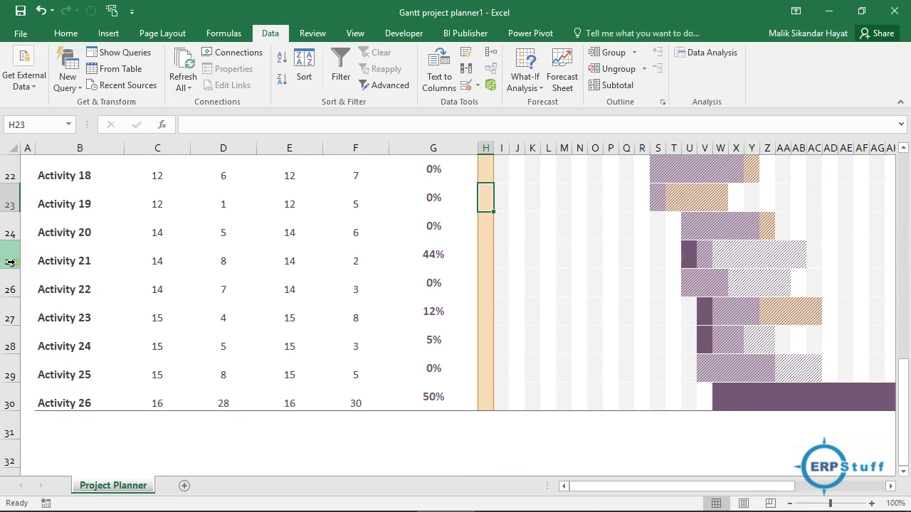
# Copy the rows of Activity 21 to Activity 26 (rows 25 to 30) and paste them starting at row 31.
pyautogui.moveTo(16, 263); pyautogui.dragTo(19, 401)
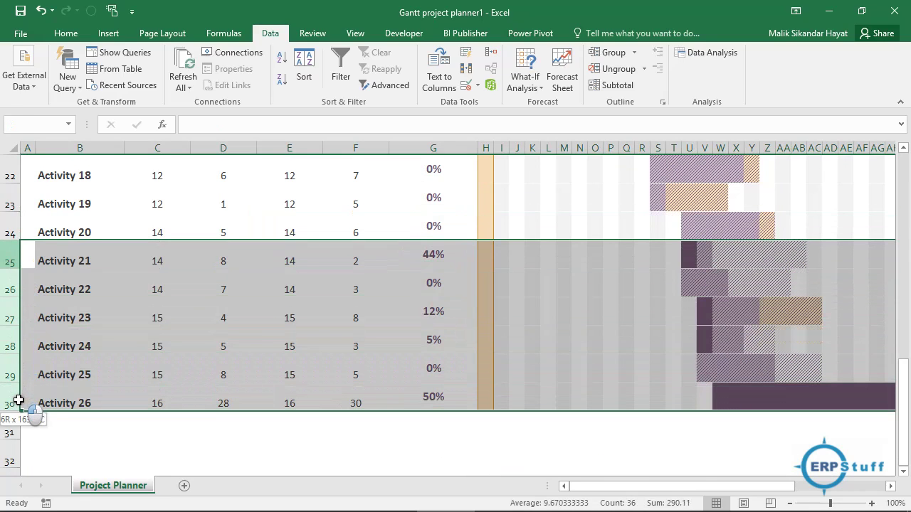
pyautogui.hotkey('ctrl', 'c')
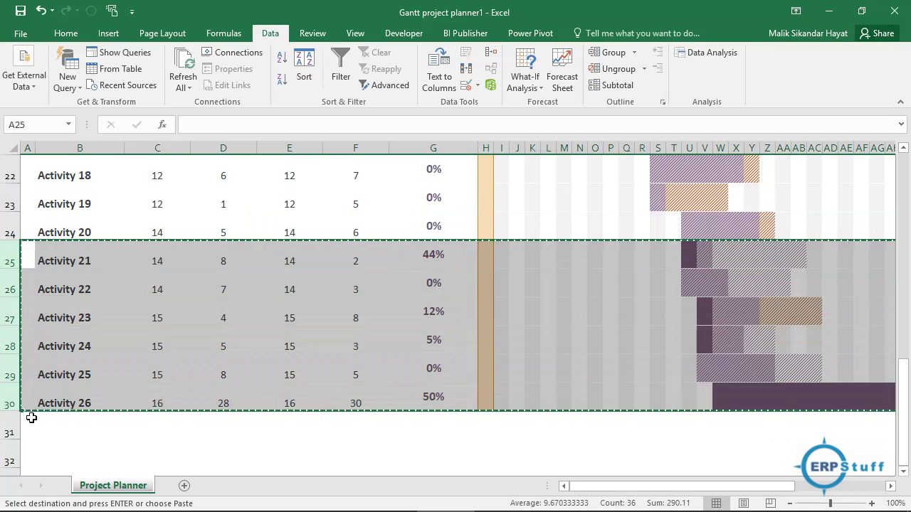
pyautogui.click(11, 422)
pyautogui.hotkey('ctrl', 'v')
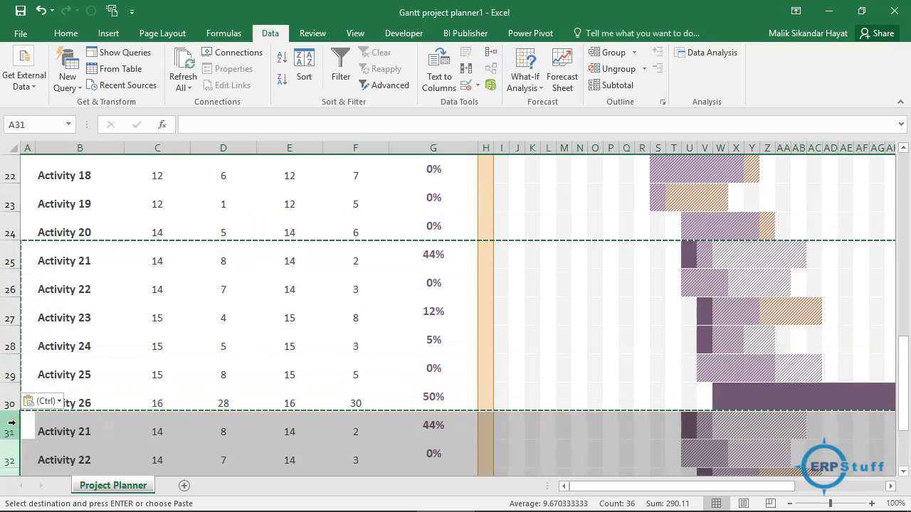
pyautogui.click(91, 427)
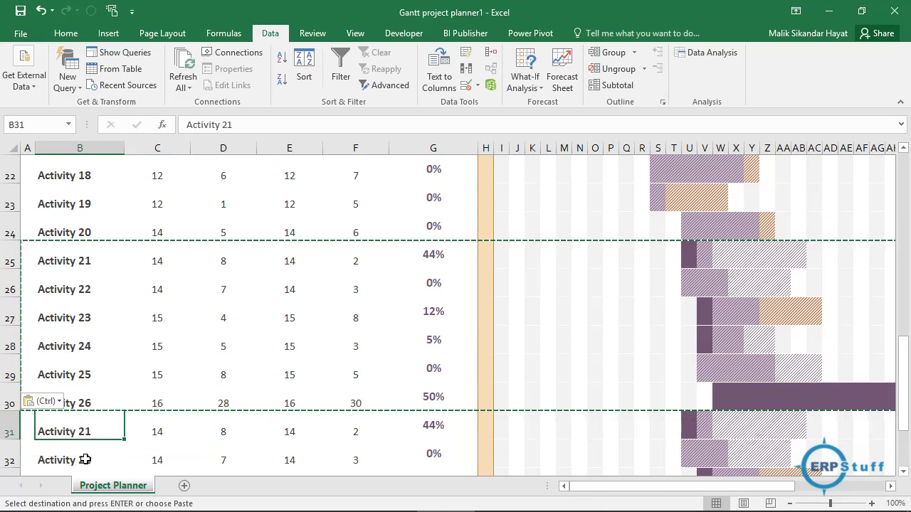
pyautogui.press('Escape')
# Examine the pasted activity rows and follow row 31 across into its period cells.
pyautogui.press('Down')
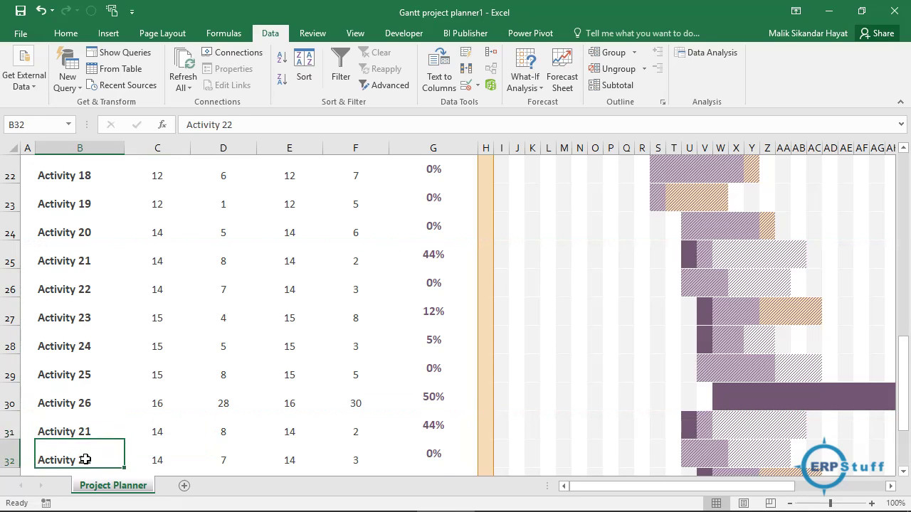
pyautogui.press('Down')
pyautogui.scroll(-1, 85, 459)
pyautogui.press('Up')
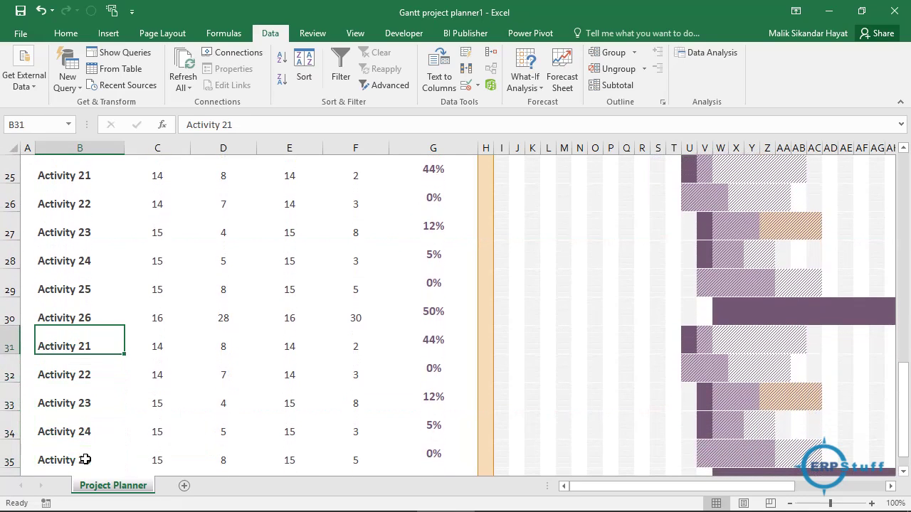
pyautogui.press('Up')
pyautogui.press('Down')
pyautogui.press('Right')
pyautogui.press('Right')
pyautogui.press('Right')
pyautogui.press('Right')
pyautogui.press('Right')
pyautogui.press('Right')
pyautogui.press('Right')
pyautogui.press('Right')
pyautogui.press('Right')
pyautogui.press('Right')
# Set the Plan Start of the pasted Activity 21 in C31 to 1.
pyautogui.press('Left')
pyautogui.press('Left')
pyautogui.press('Left')
pyautogui.press('Left')
pyautogui.press('Left')
pyautogui.press('Left')
pyautogui.press('Left')
pyautogui.press('Left')
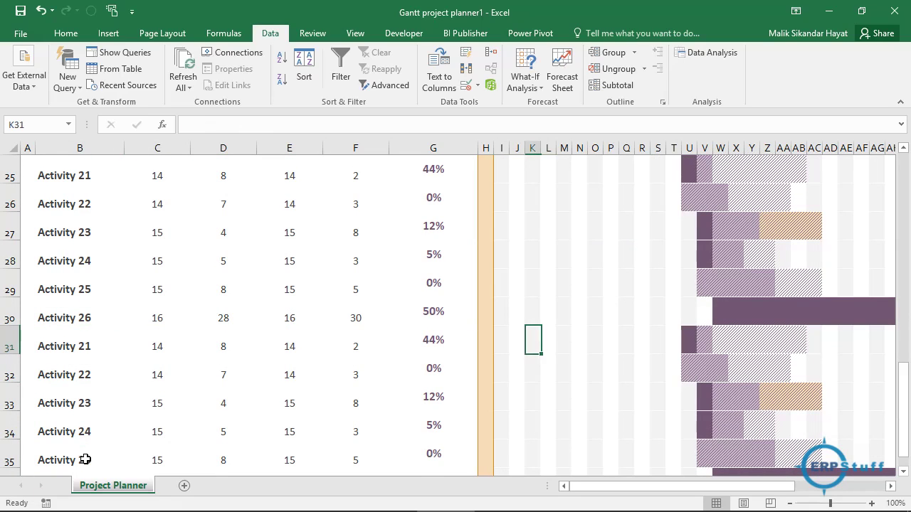
pyautogui.press('Left')
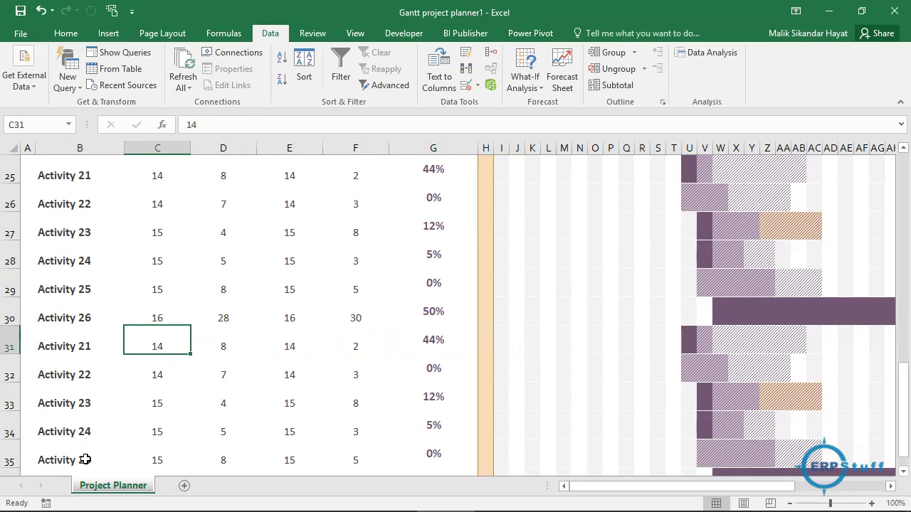
pyautogui.write('1')
pyautogui.press('Return')
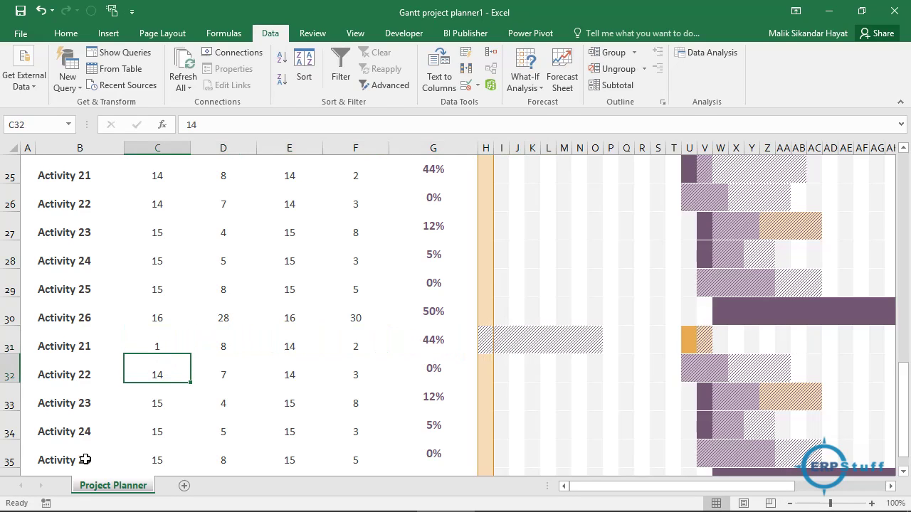
# Review the Plan Start column back up through the activities to the top of the planner.
pyautogui.press('Up')
pyautogui.press('Up')
pyautogui.press('Up')
pyautogui.press('Up')
pyautogui.press('Up')
pyautogui.press('Up')
pyautogui.press('Up')
pyautogui.press('Up')
pyautogui.press('Up')
pyautogui.press('Up')
pyautogui.press('Up')
pyautogui.press('Up')
pyautogui.press('Up')
pyautogui.press('Up')
pyautogui.press('Up')
pyautogui.press('Up')
pyautogui.press('Up')
pyautogui.press('Up')
pyautogui.press('Up')
pyautogui.press('Up')
pyautogui.press('Up')
pyautogui.press('Up')
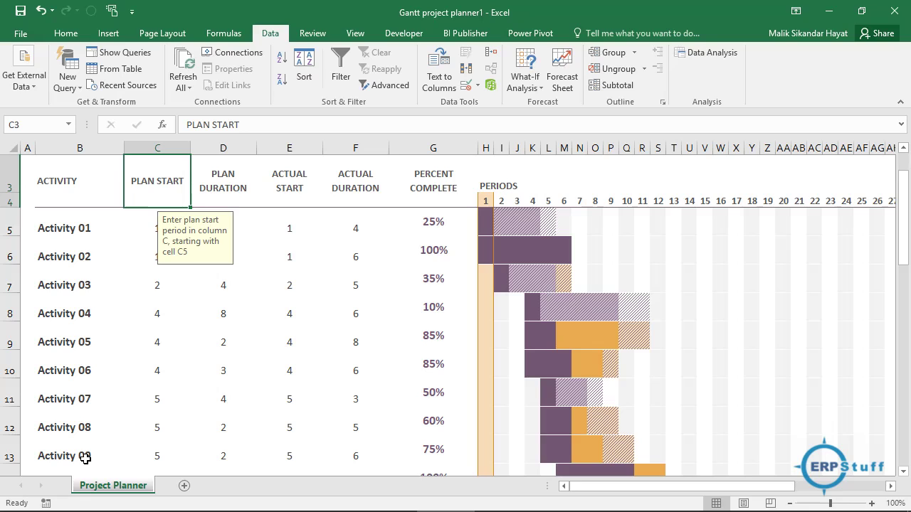
pyautogui.press('Up')
pyautogui.press('Up')
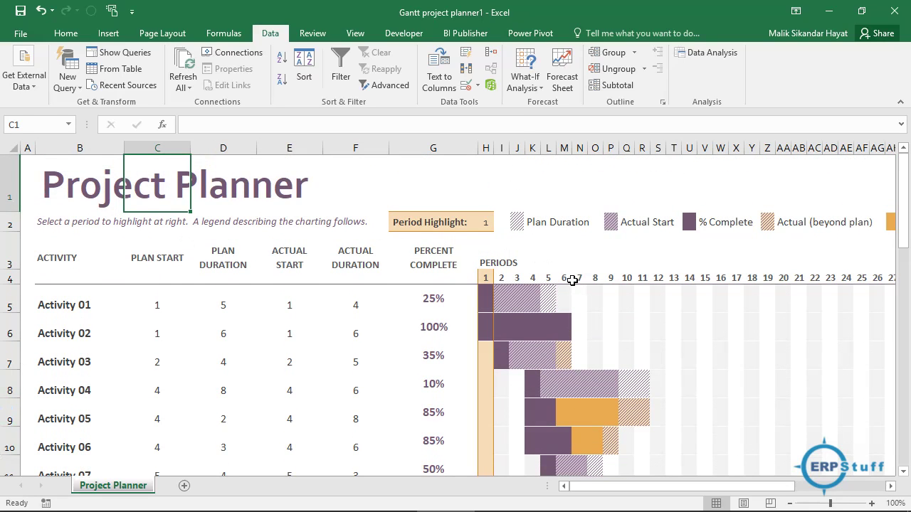
# Insert a new row above the period numbers in row 4.
pyautogui.moveTo(579, 279); pyautogui.dragTo(610, 279)
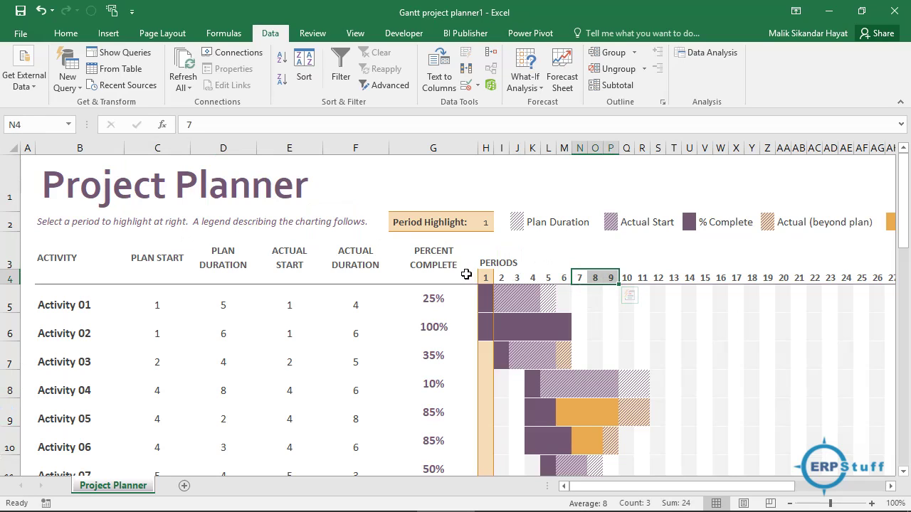
pyautogui.click(13, 278)
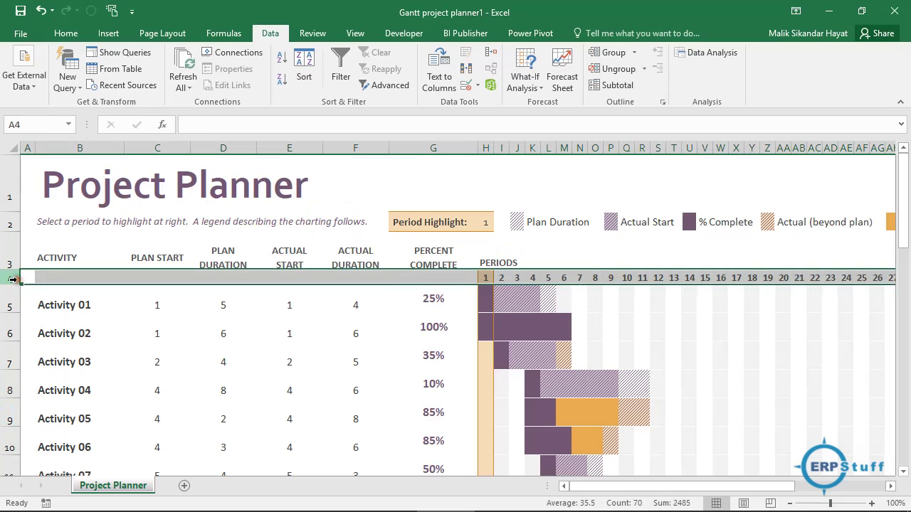
pyautogui.rightClick(12, 279)
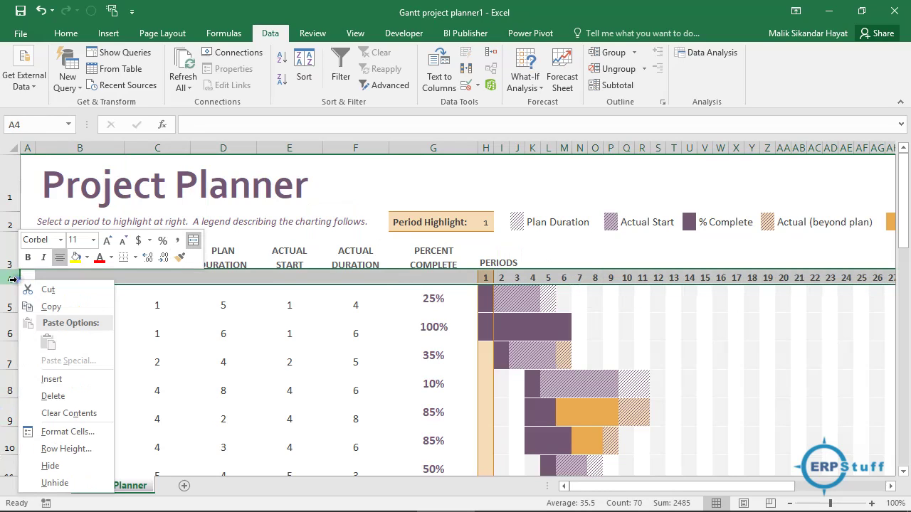
pyautogui.click(61, 379)
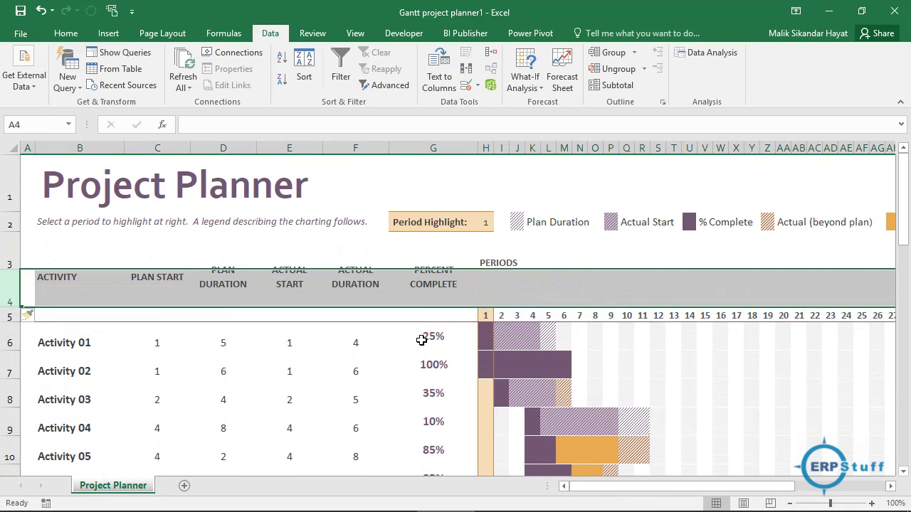
# Enter the date 12-NOV in H4, above period 1 in the inserted row.
pyautogui.click(488, 289)
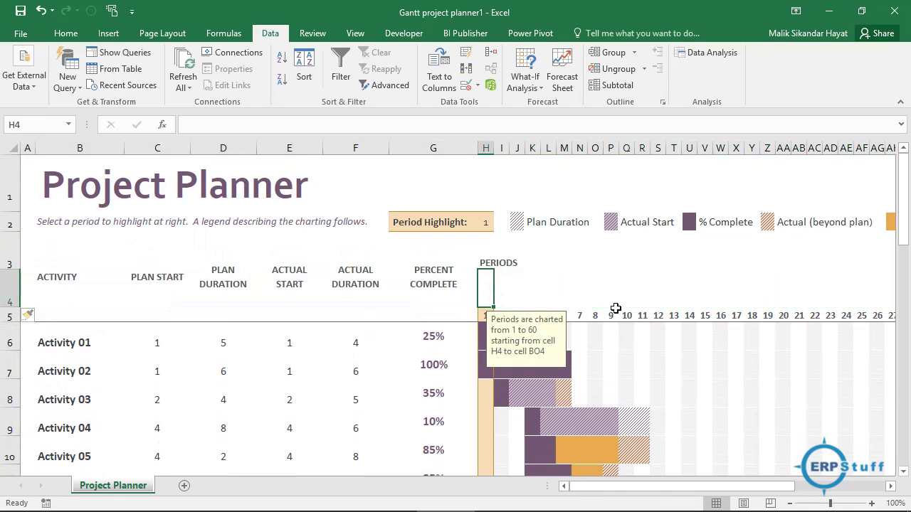
pyautogui.press('Right')
pyautogui.press('Right')
pyautogui.press('Right')
pyautogui.press('Right')
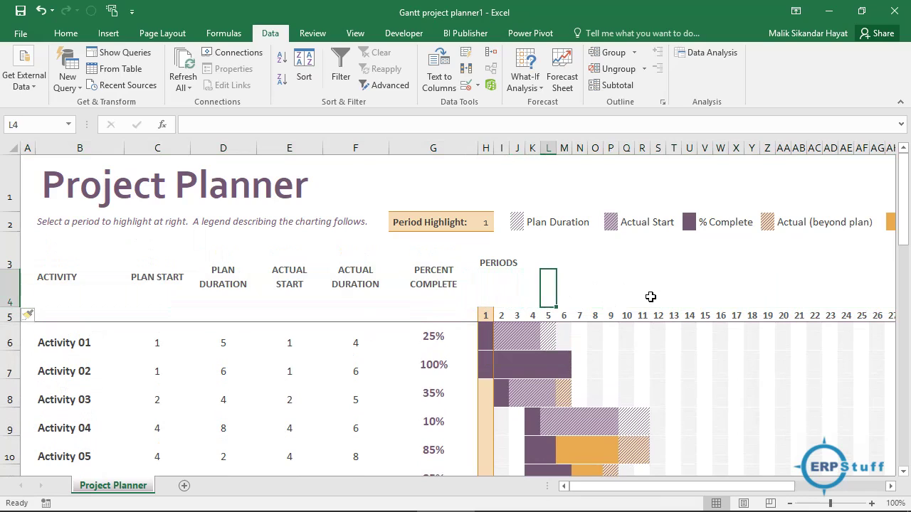
pyautogui.press('Left')
pyautogui.press('Left')
pyautogui.press('Left')
pyautogui.press('Left')
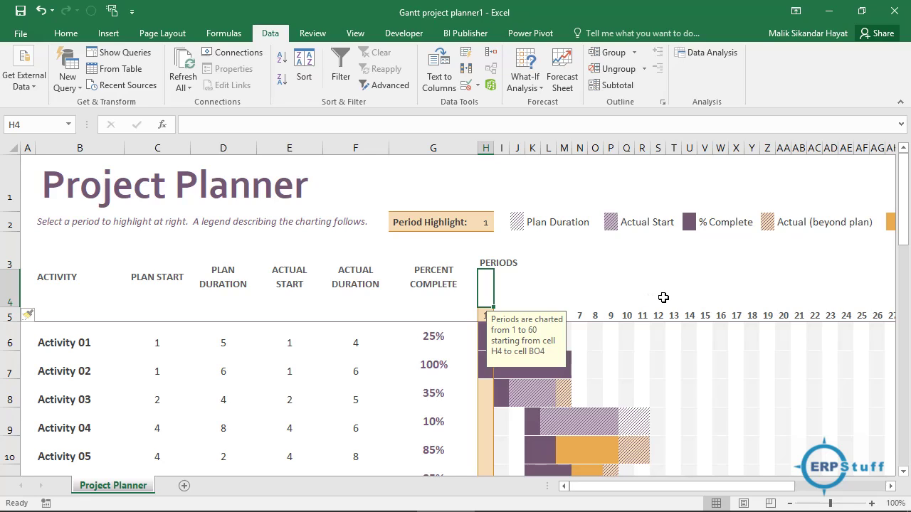
pyautogui.write('12-NOV')
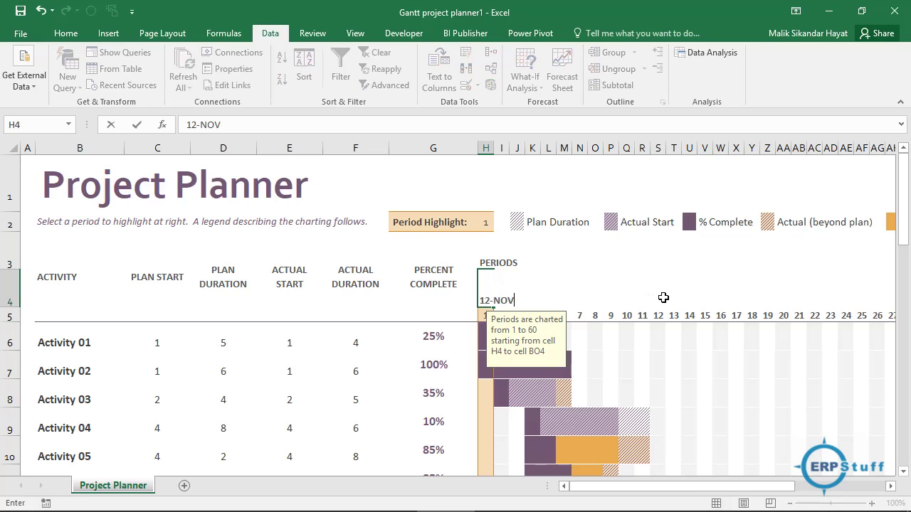
pyautogui.press('Return')
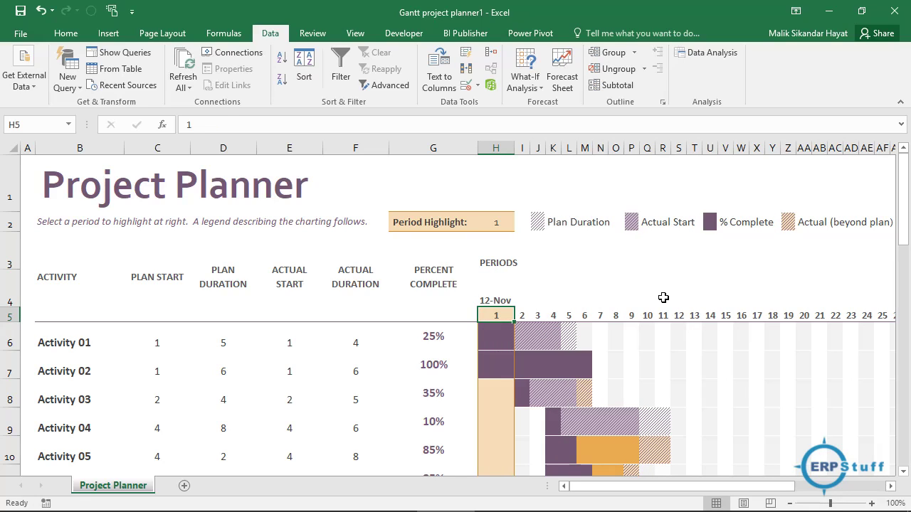
pyautogui.press('Up')
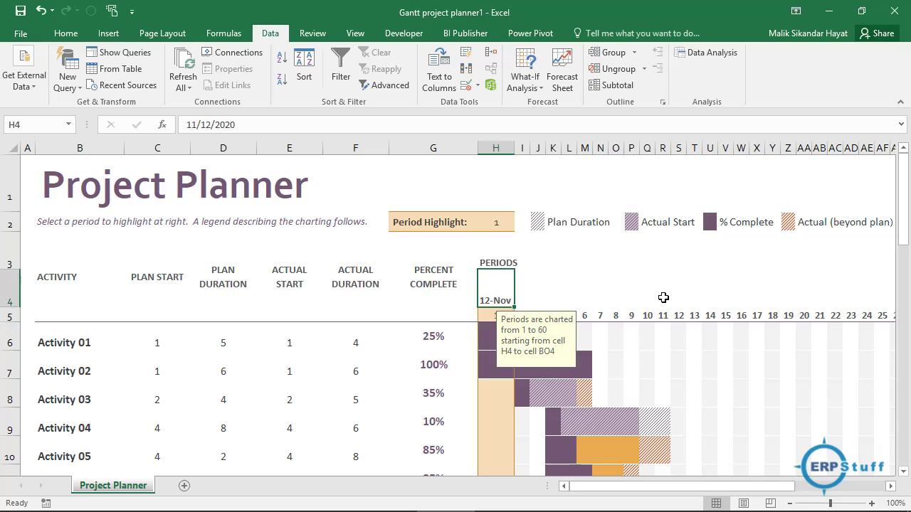
pyautogui.rightClick(488, 289)
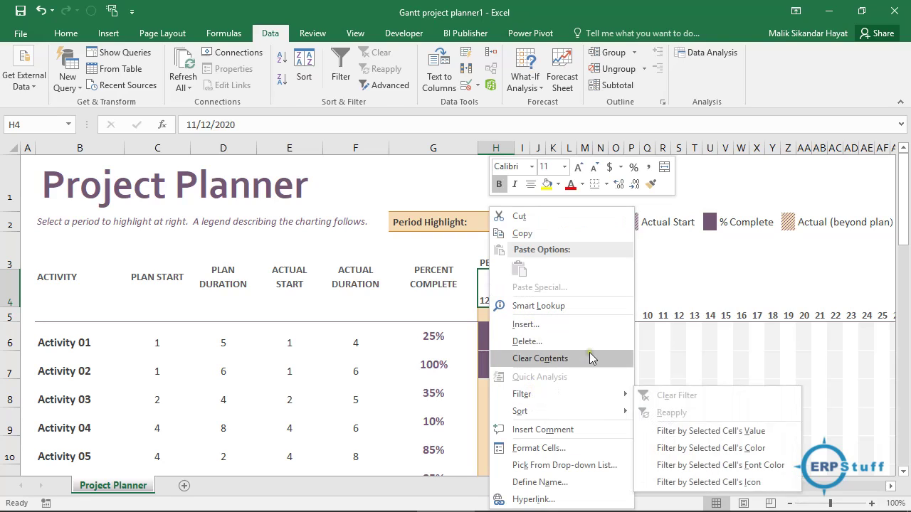
pyautogui.click(478, 288)
pyautogui.click(523, 296)
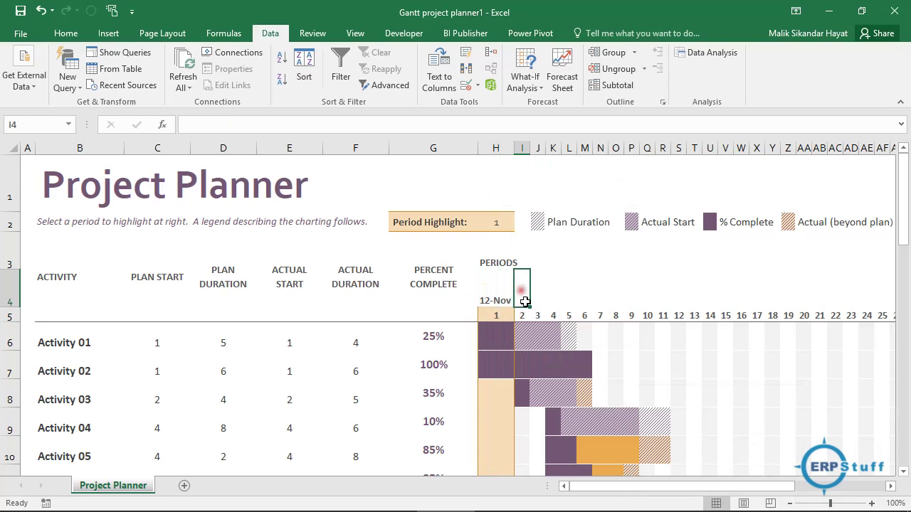
# Fill the date series from H4 across row 4 to BY4, above period 70.
pyautogui.click(503, 300)
pyautogui.moveTo(516, 306); pyautogui.dragTo(871, 289)
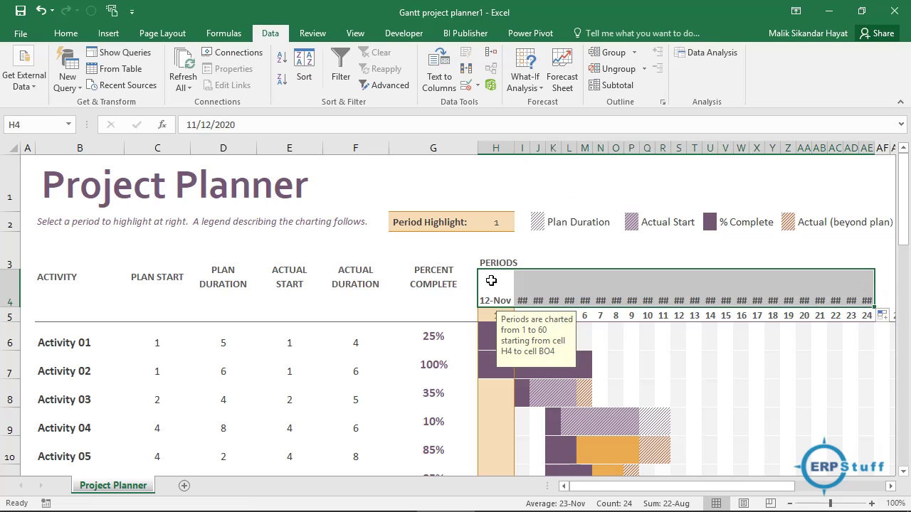
pyautogui.moveTo(491, 281); pyautogui.dragTo(868, 315)
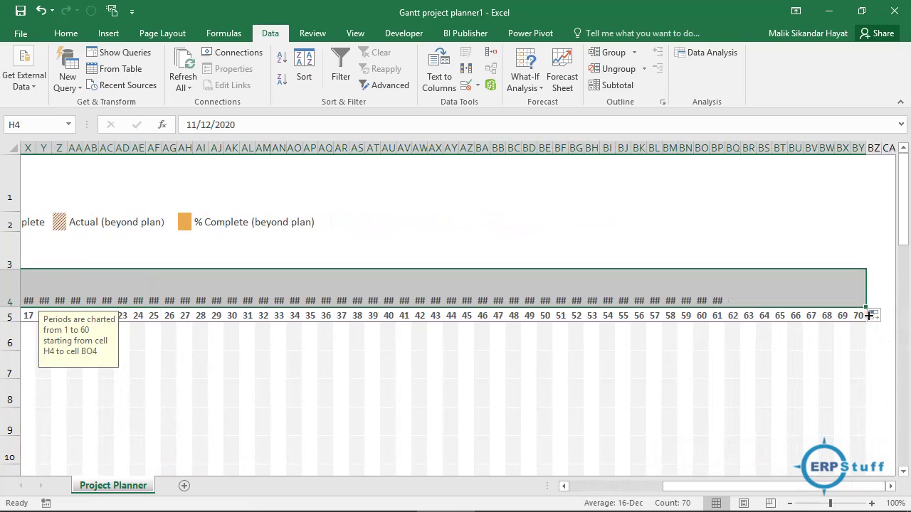
# Review the filled dates along row 4 back toward the first period.
pyautogui.click(595, 292)
pyautogui.press('Left')
pyautogui.press('Left')
pyautogui.press('Left')
pyautogui.press('Left')
pyautogui.press('Left')
pyautogui.press('Left')
pyautogui.press('Left')
pyautogui.press('Left')
pyautogui.press('Left')
pyautogui.press('Left')
pyautogui.press('Left')
pyautogui.press('Left')
pyautogui.press('Left')
pyautogui.press('Left')
pyautogui.press('Left')
pyautogui.press('Left')
pyautogui.press('Left')
pyautogui.press('Left')
pyautogui.press('Left')
pyautogui.press('Left')
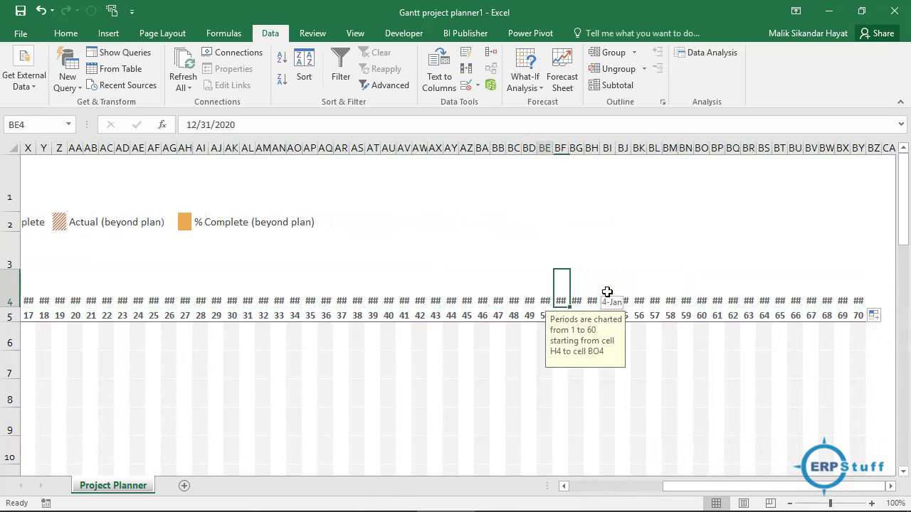
pyautogui.press('Left')
pyautogui.press('Left')
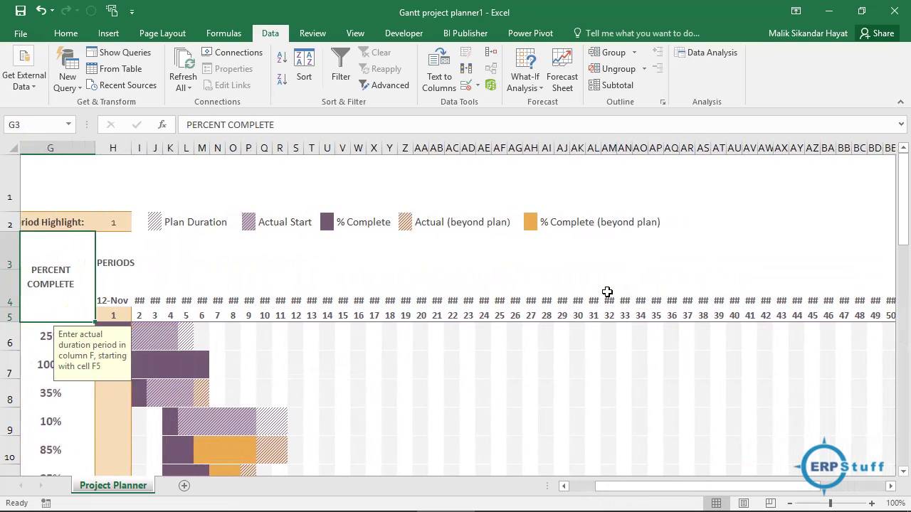
# Apply stacked vertical text orientation to the dates in H4:BY4 and make row 4 taller.
pyautogui.press('Right')
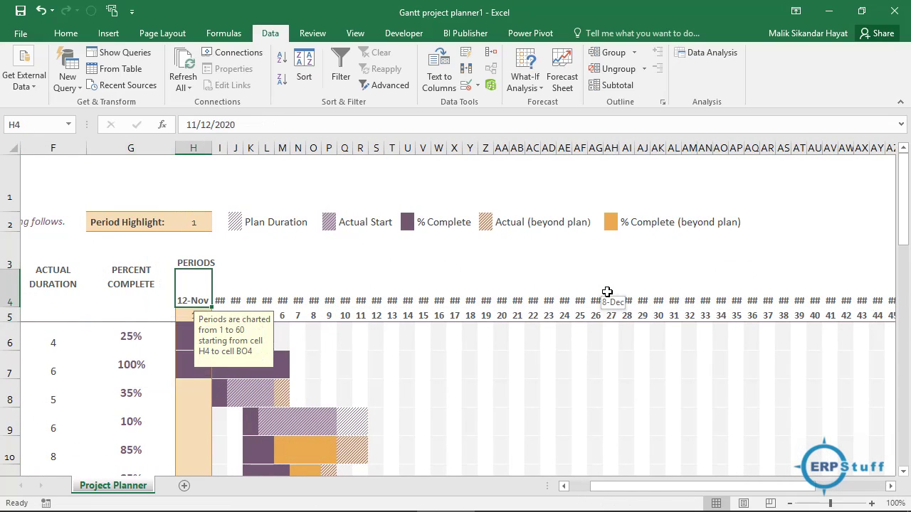
pyautogui.hotkey('ctrl', 'shift', 'Right')
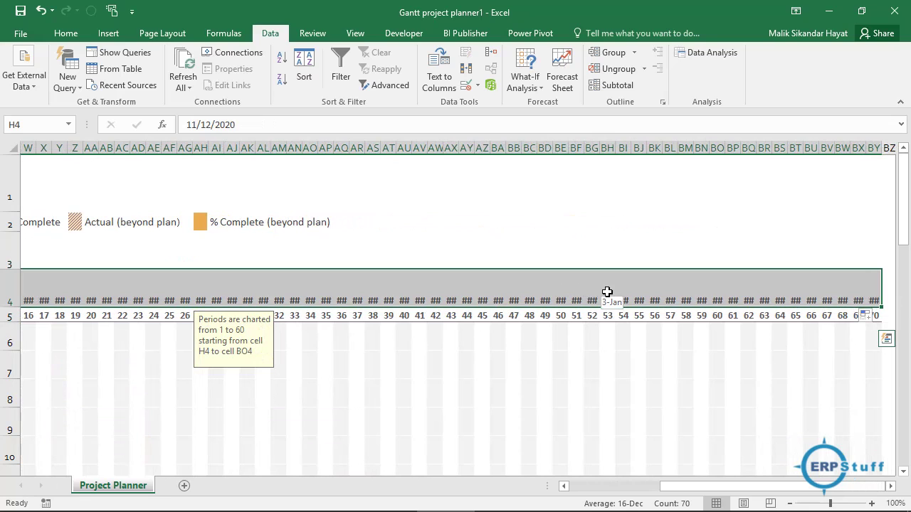
pyautogui.rightClick(561, 290)
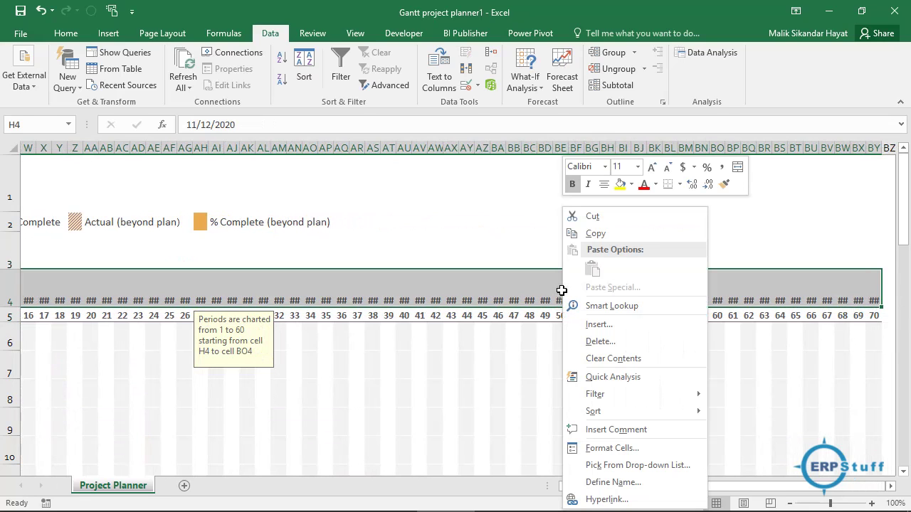
pyautogui.click(609, 448)
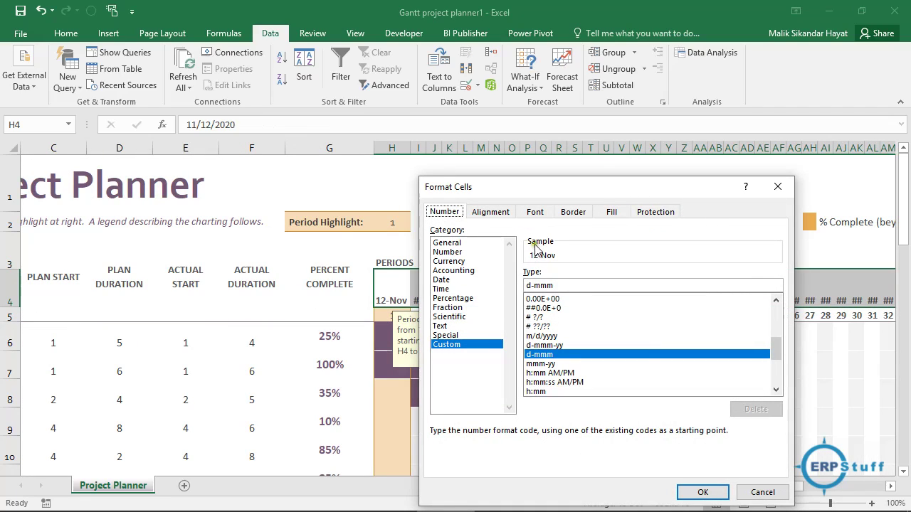
pyautogui.click(500, 212)
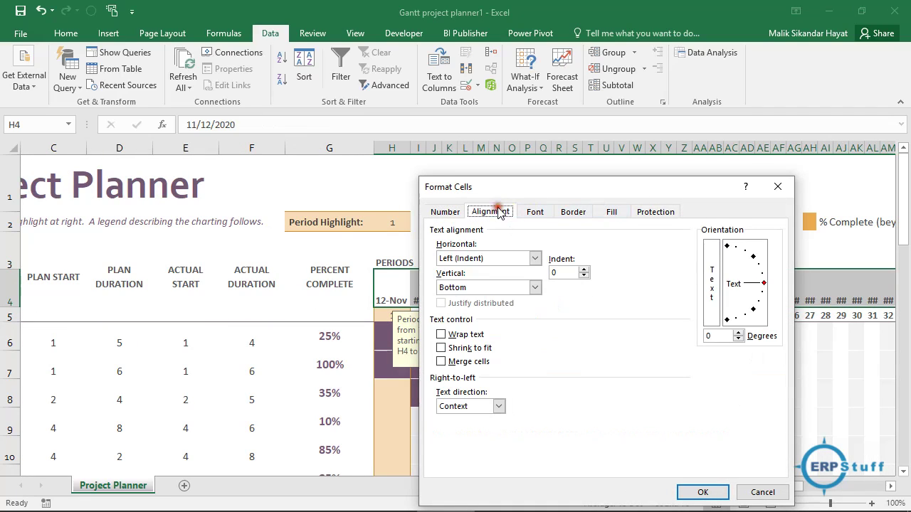
pyautogui.click(710, 290)
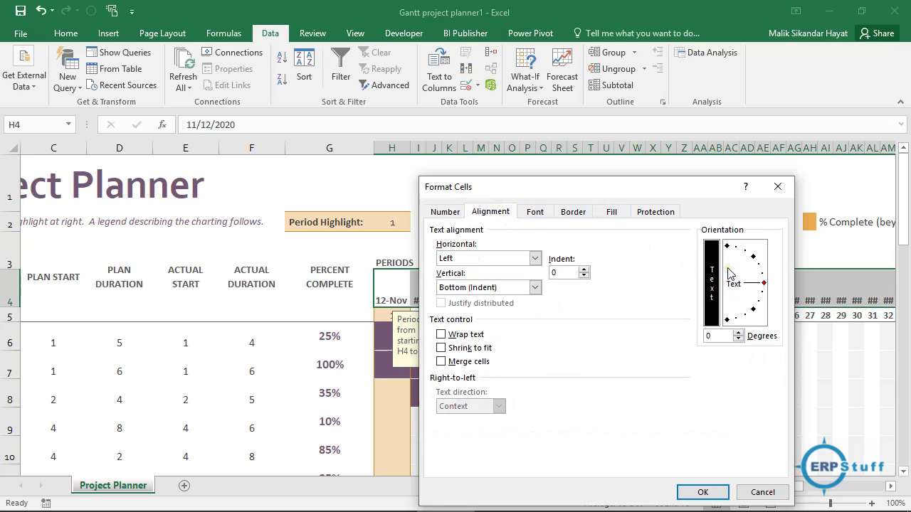
pyautogui.moveTo(728, 272); pyautogui.dragTo(729, 300)
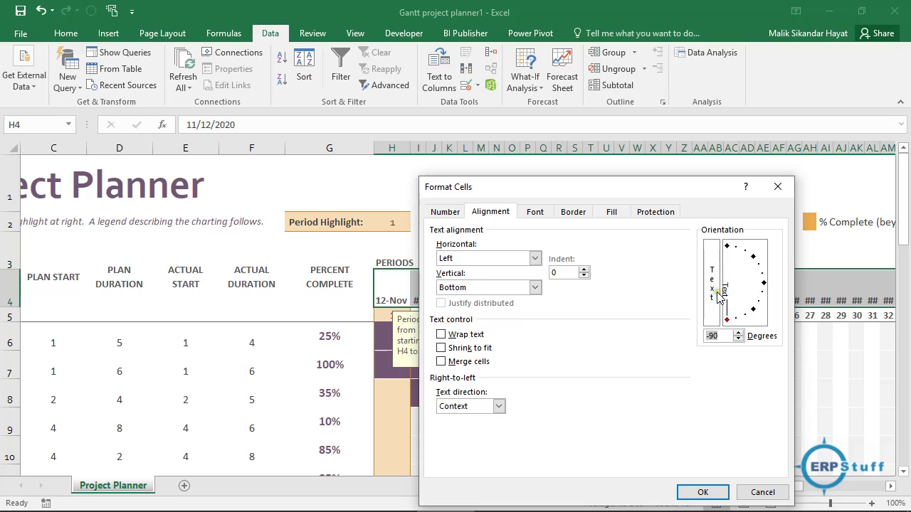
pyautogui.click(716, 291)
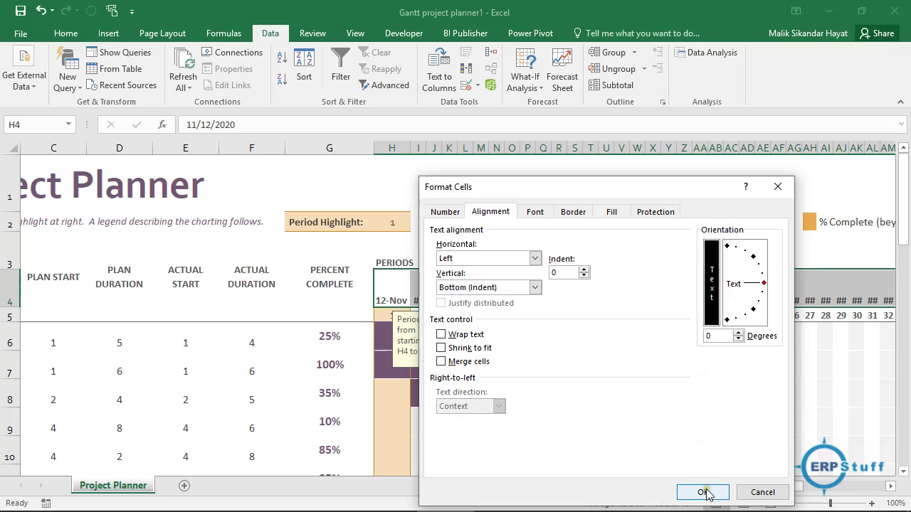
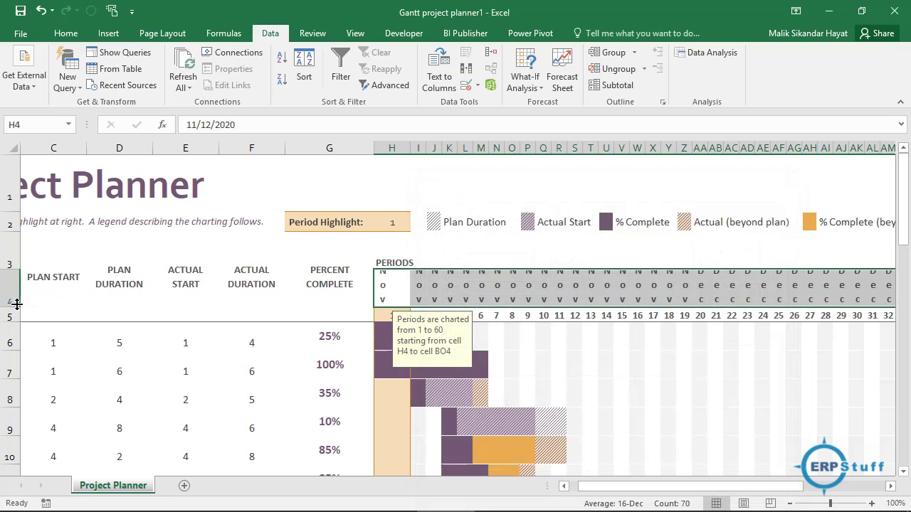
pyautogui.moveTo(10, 306); pyautogui.dragTo(10, 321)
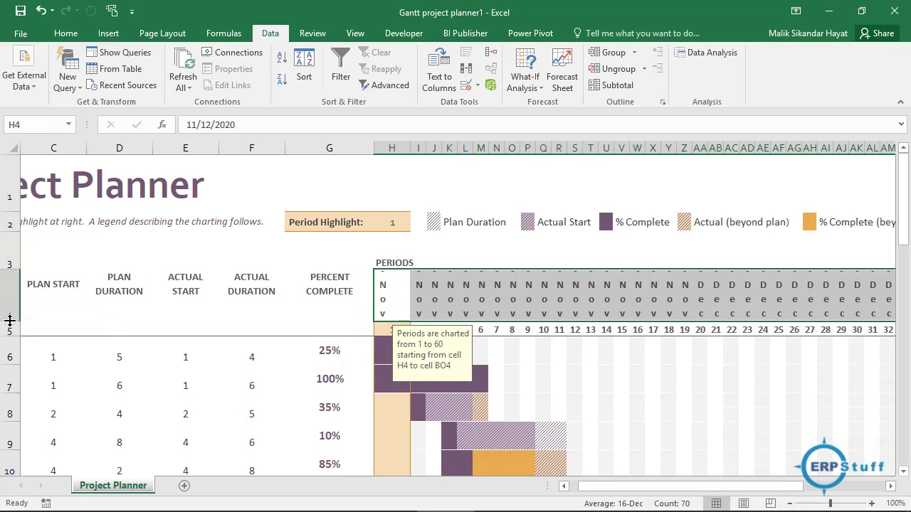
# Set the text orientation of the dates in H4:BY4 to 90 degrees.
pyautogui.rightClick(402, 309)
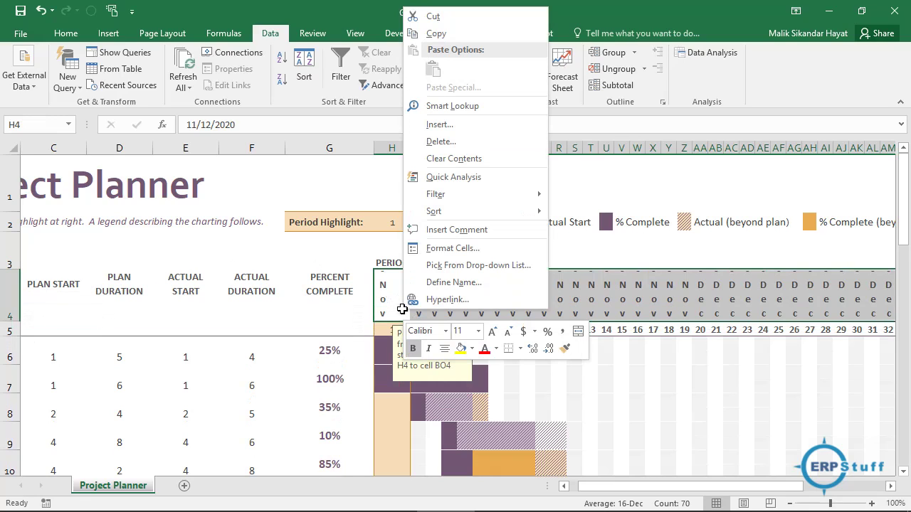
pyautogui.moveTo(458, 211)
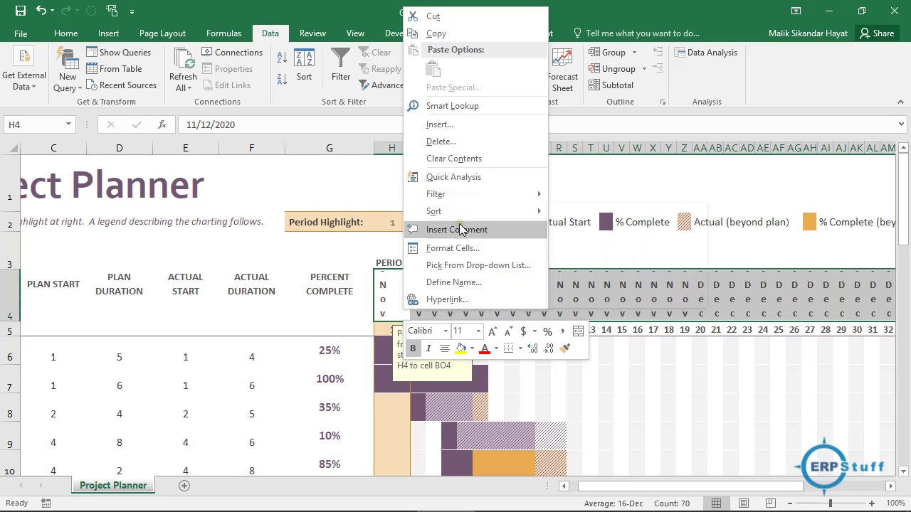
pyautogui.click(455, 251)
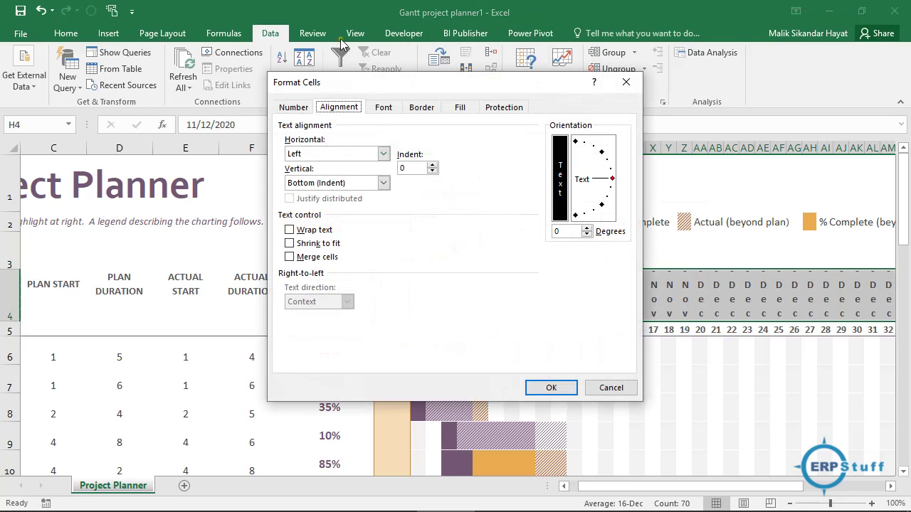
pyautogui.click(576, 145)
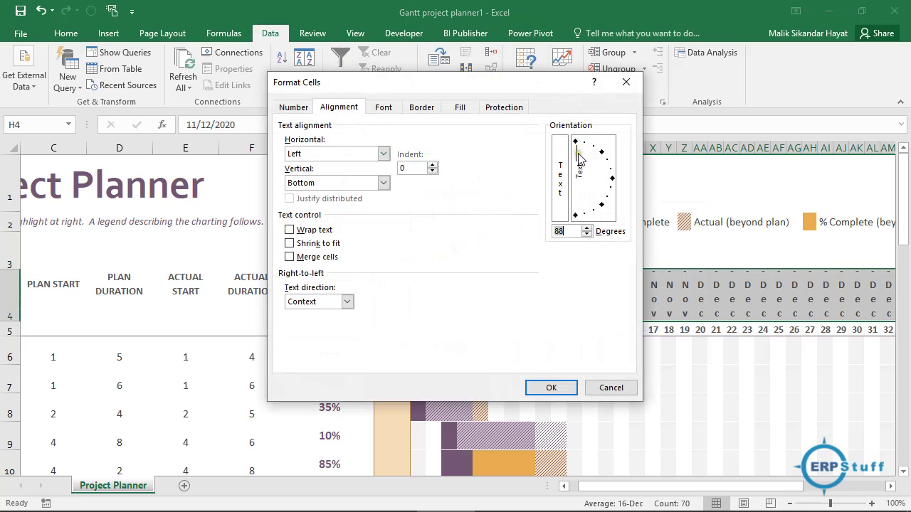
pyautogui.click(586, 228)
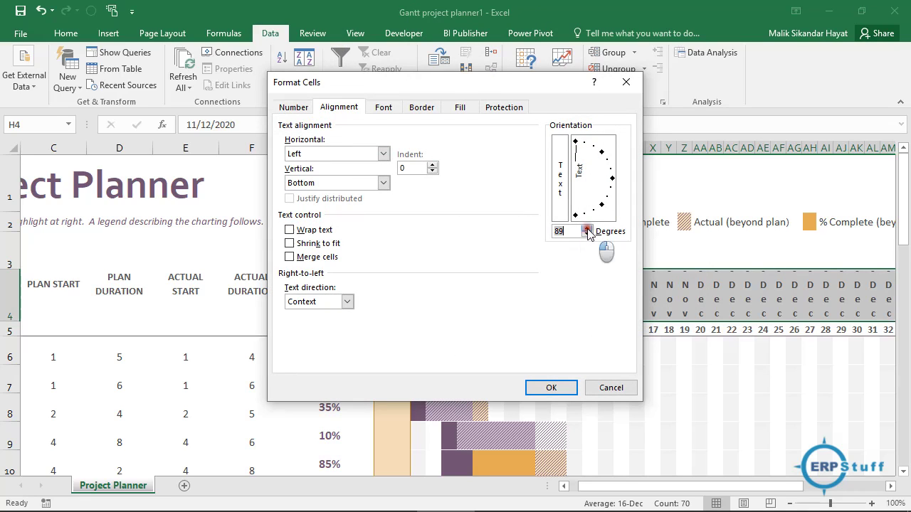
pyautogui.click(587, 229)
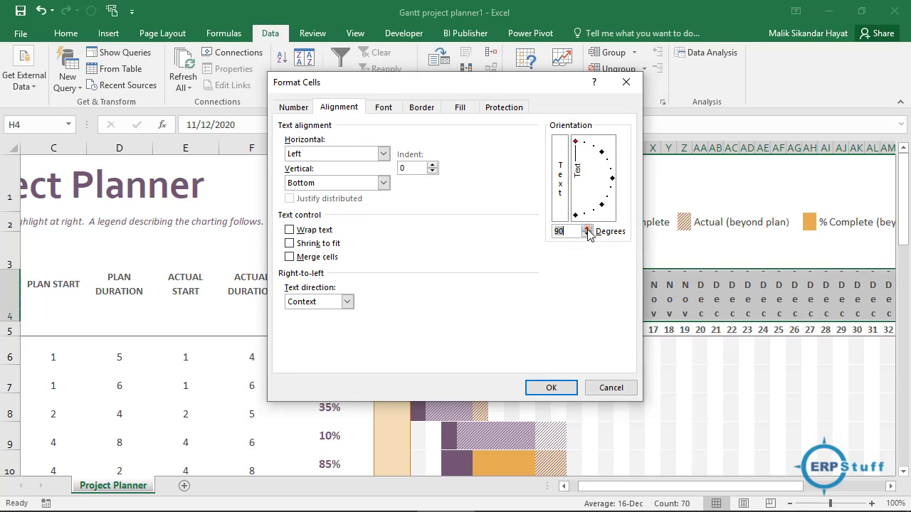
pyautogui.click(558, 387)
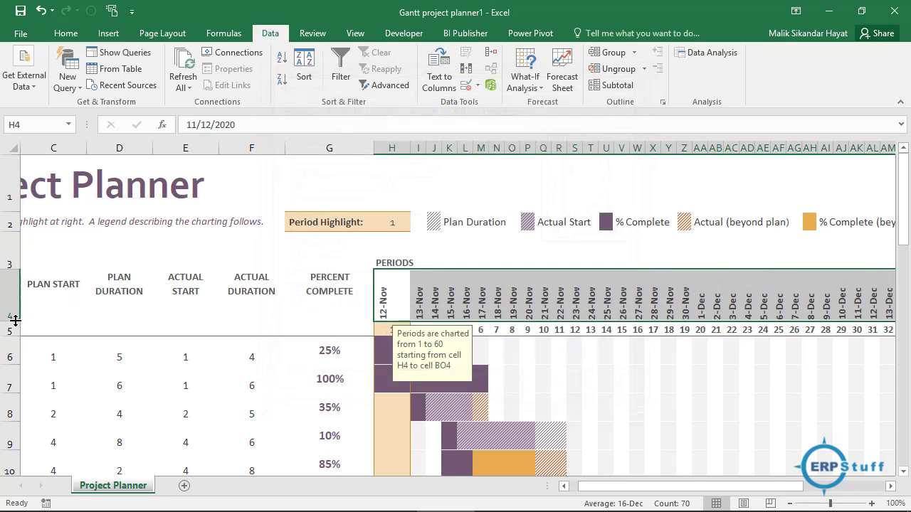
# Reduce row 4's height to fit the rotated dates and narrow column H to about the width of the other period columns.
pyautogui.moveTo(14, 321)
pyautogui.mouseDown()
pyautogui.moveTo(13, 332)
pyautogui.moveTo(13, 310)
pyautogui.mouseUp()
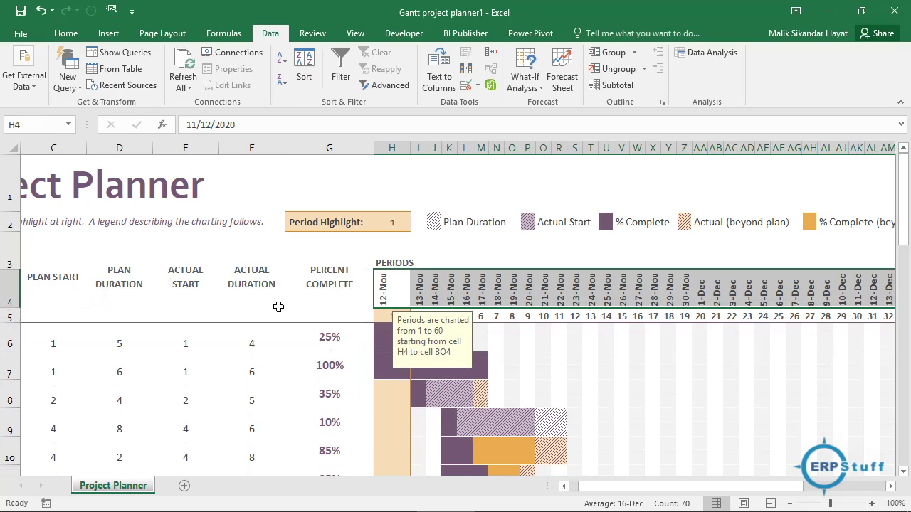
pyautogui.click(402, 167)
pyautogui.moveTo(404, 151); pyautogui.dragTo(389, 149)
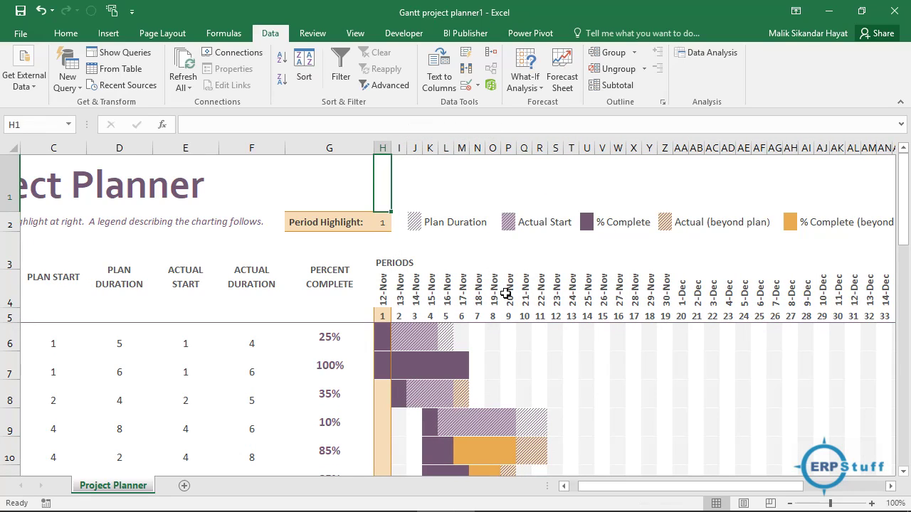
# Examine the row 4 dates against the period numbers and check the start date in the system calendar for November 2020.
pyautogui.click(534, 287)
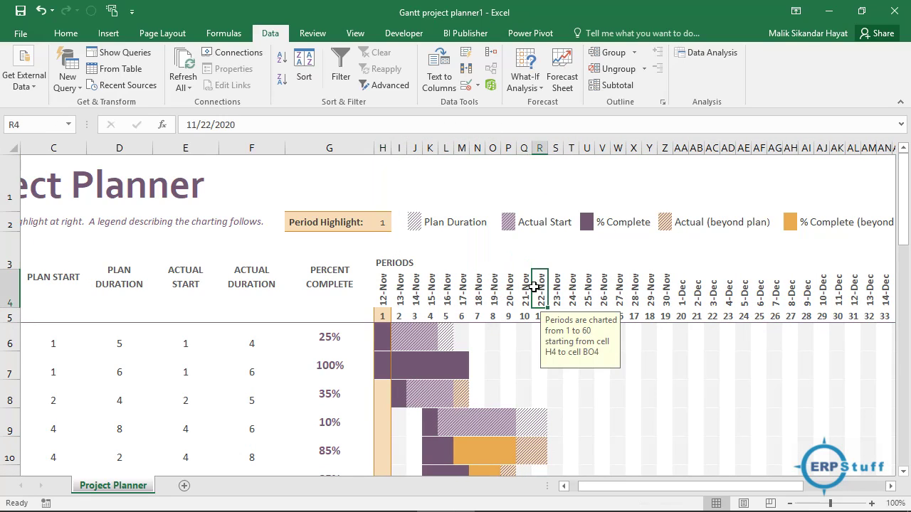
pyautogui.press('Down')
pyautogui.press('Left')
pyautogui.press('Left')
pyautogui.press('Left')
pyautogui.press('Left')
pyautogui.press('Left')
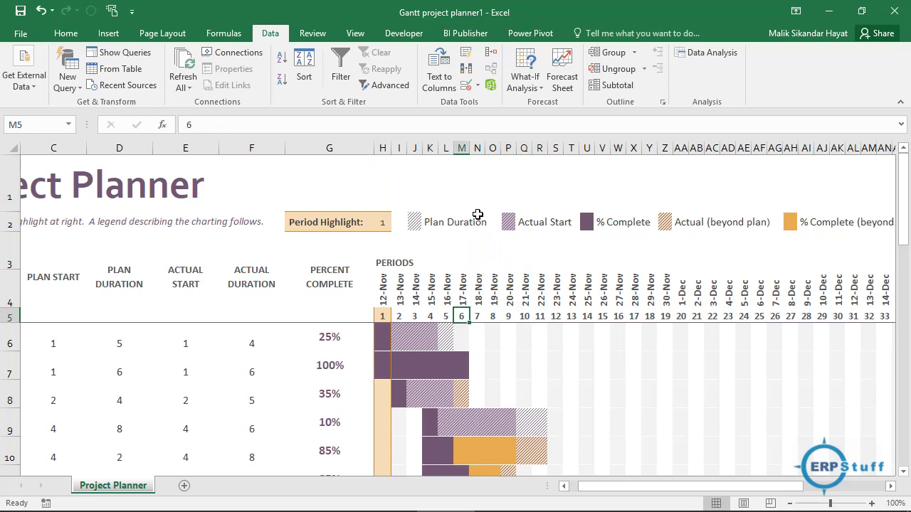
pyautogui.click(496, 297)
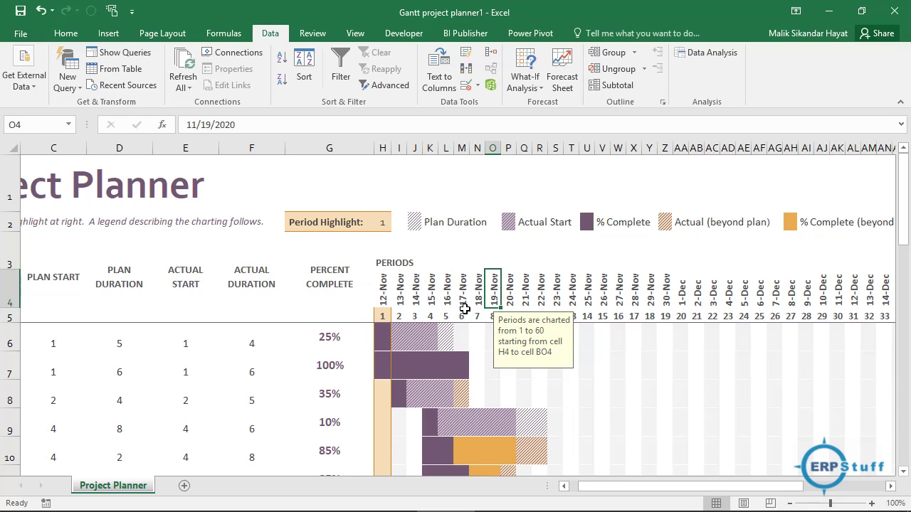
pyautogui.click(385, 297)
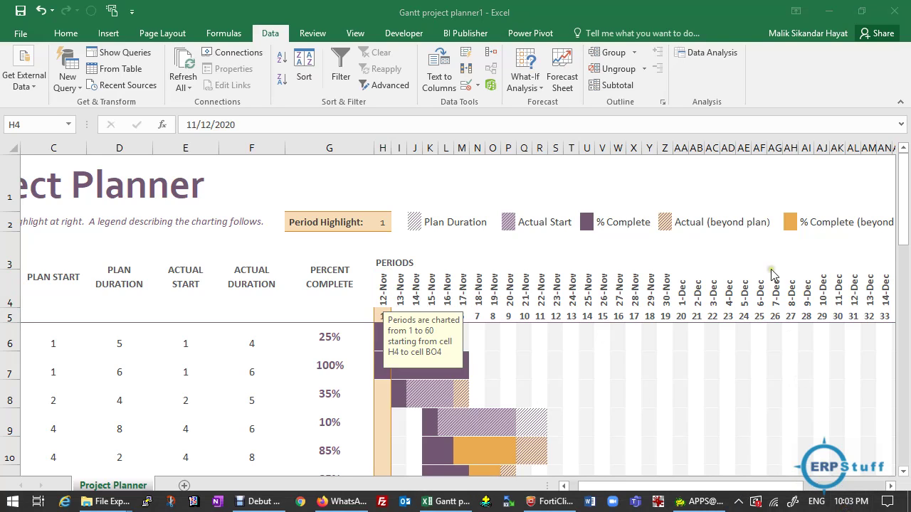
pyautogui.press('super+alt+d')
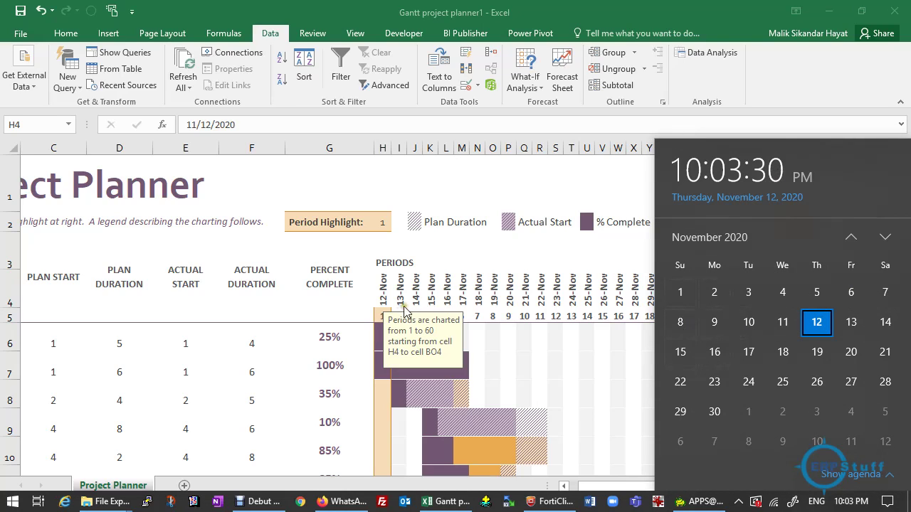
# Set the start date in H4 to 11/8/2020.
pyautogui.click(382, 291)
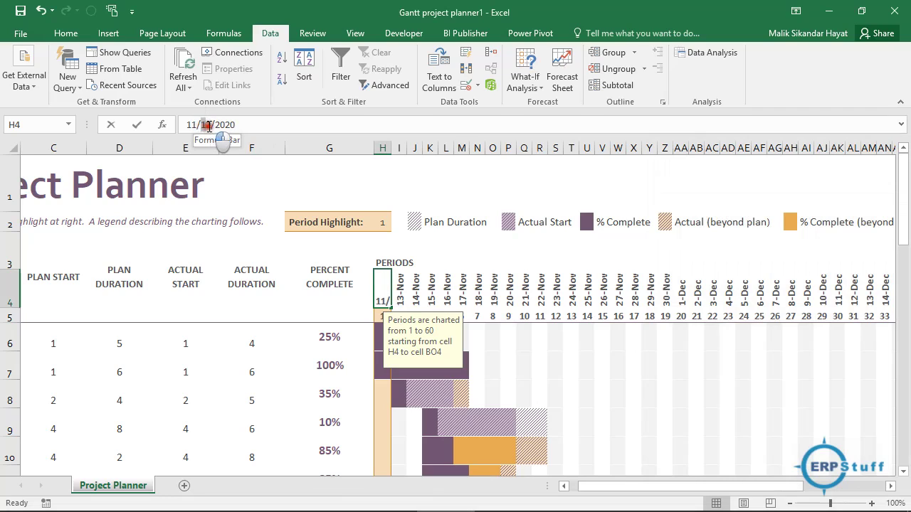
pyautogui.doubleClick(207, 125)
pyautogui.write('8')
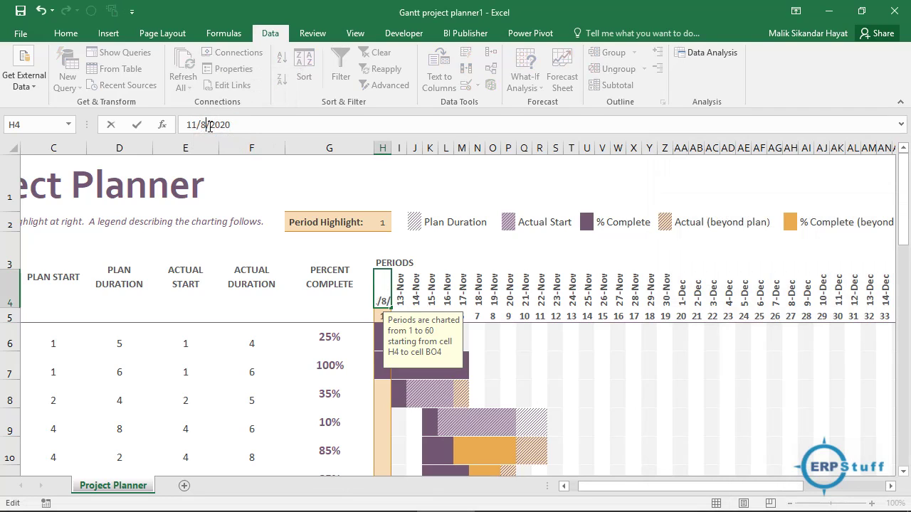
pyautogui.press('Return')
pyautogui.press('Up')
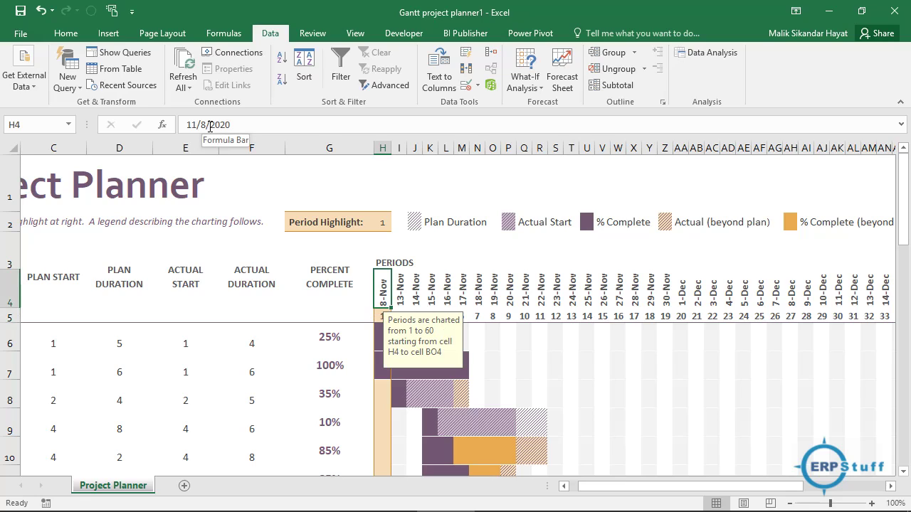
# Change the start date in H4 to 9-Nov.
pyautogui.click(210, 125)
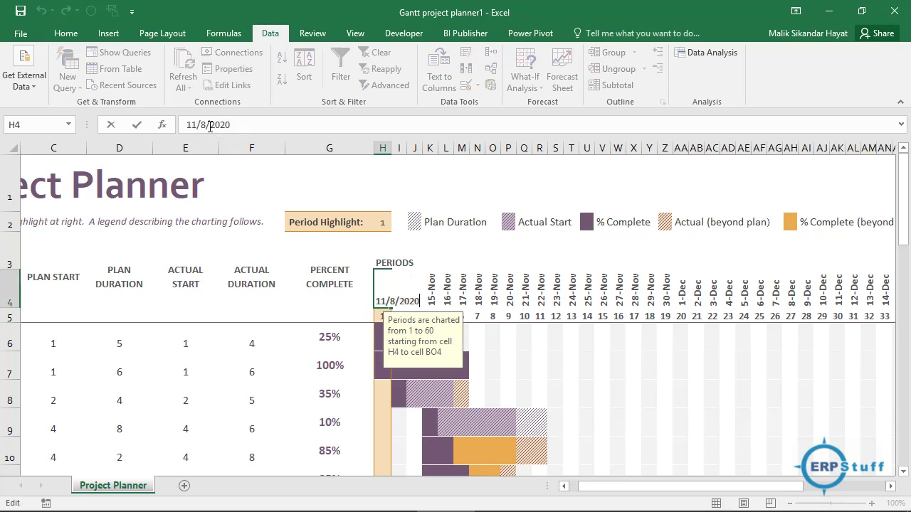
pyautogui.press('BackSpace')
pyautogui.write('9')
pyautogui.press('Return')
pyautogui.press('Up')
# Check the system calendar for November 2020 and set the second period's date in I4 to 11/16/2020.
pyautogui.press('Right')
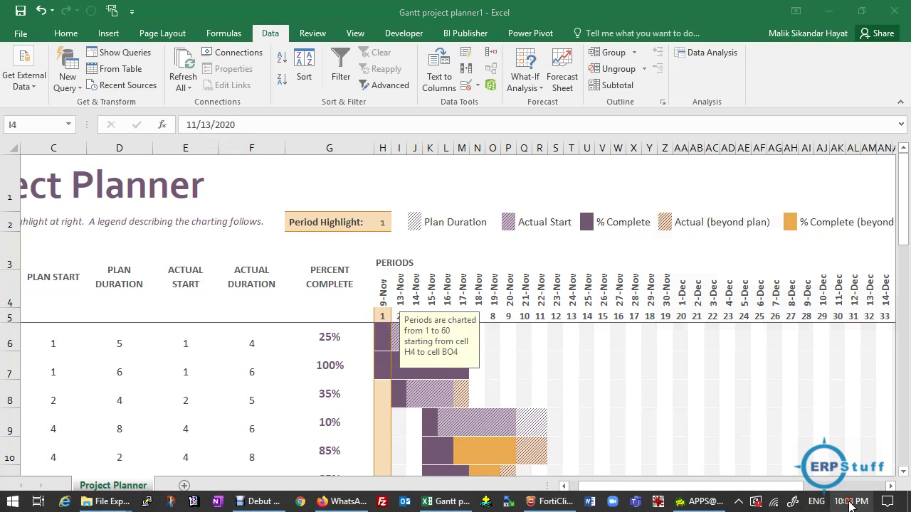
pyautogui.click(850, 503)
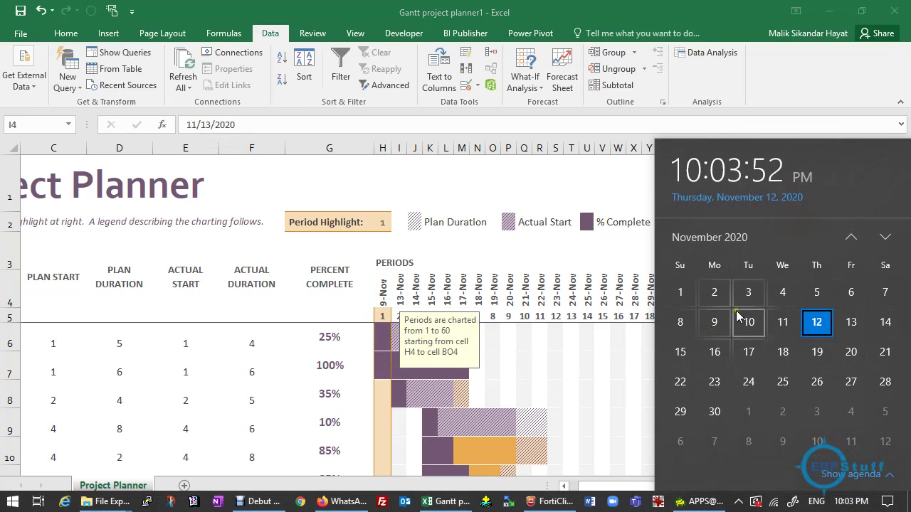
pyautogui.click(395, 299)
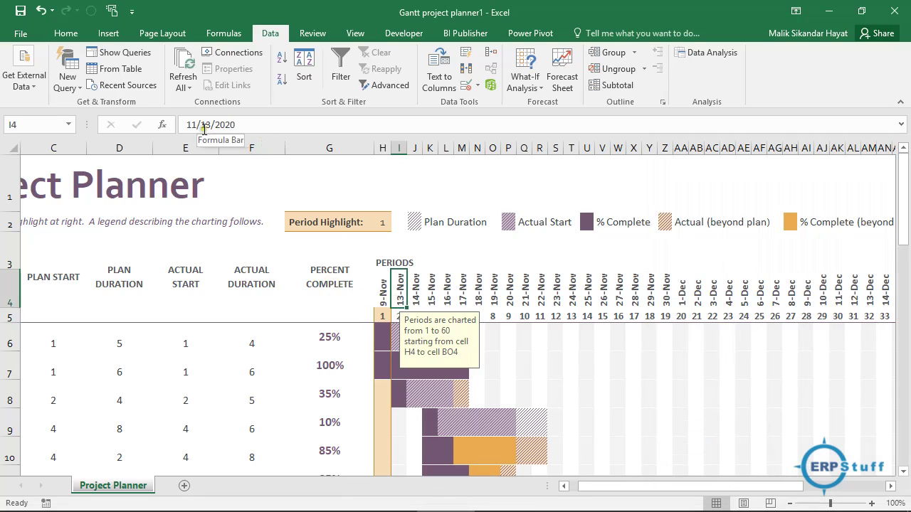
pyautogui.moveTo(876, 503)
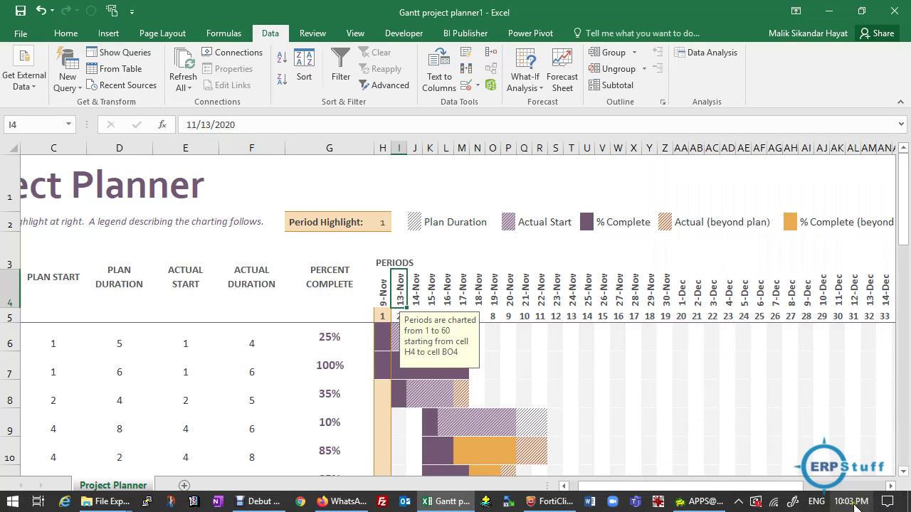
pyautogui.click(854, 502)
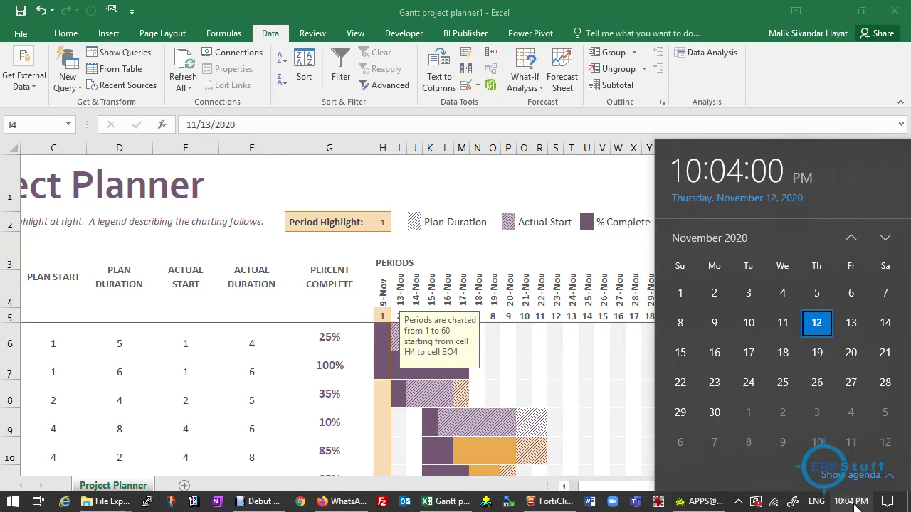
pyautogui.click(854, 504)
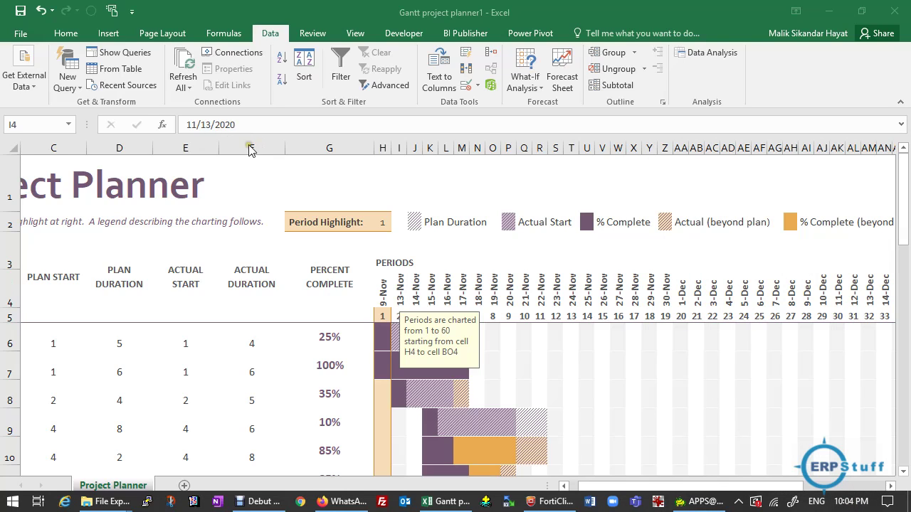
pyautogui.click(205, 125)
pyautogui.press('BackSpace')
pyautogui.write('6')
pyautogui.press('Return')
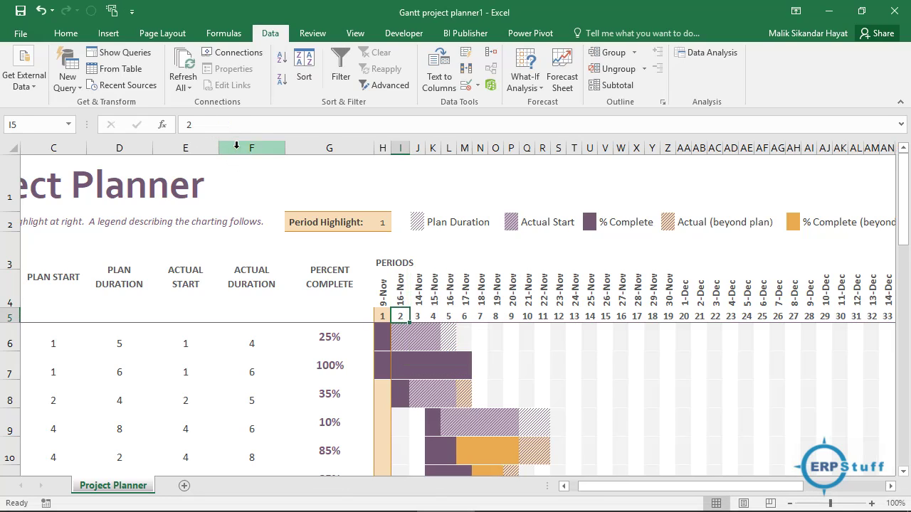
# Extend the weekly date series from H4:I4 across row 4 to BY4, above period 70.
pyautogui.press('Up')
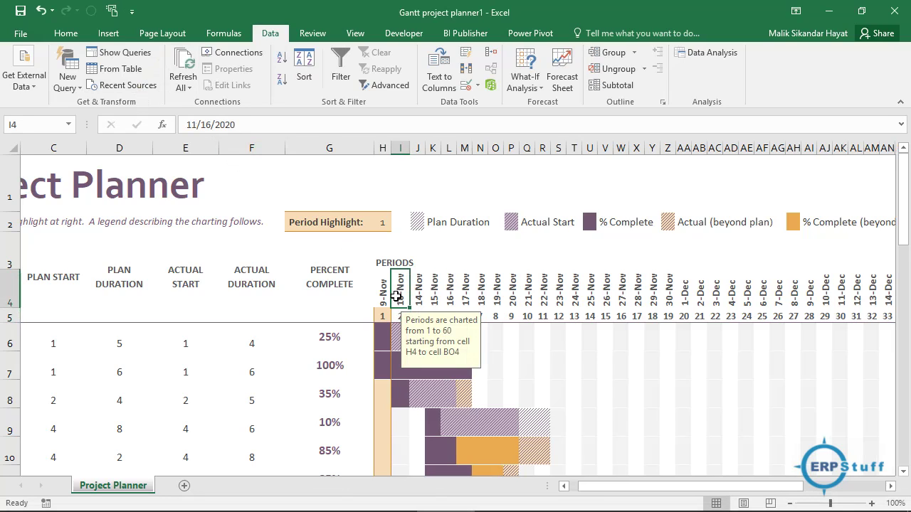
pyautogui.moveTo(383, 297); pyautogui.dragTo(393, 298)
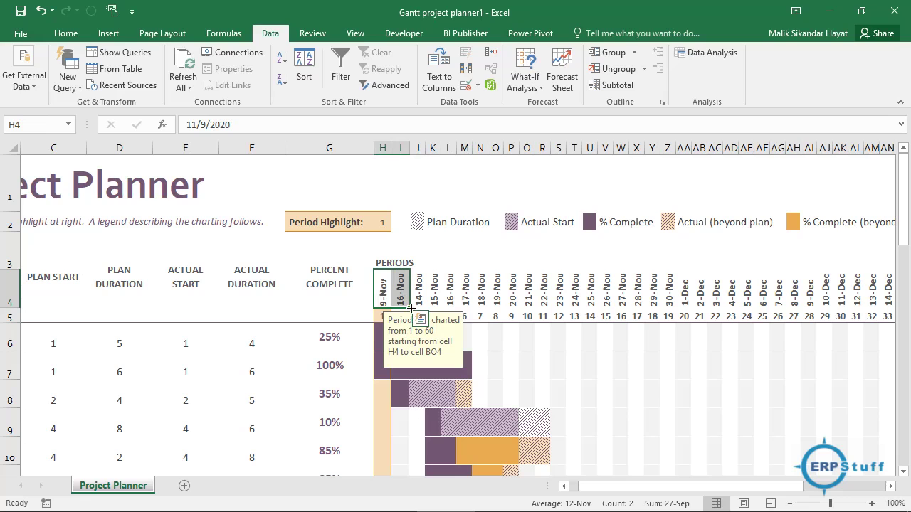
pyautogui.moveTo(410, 307); pyautogui.dragTo(863, 315)
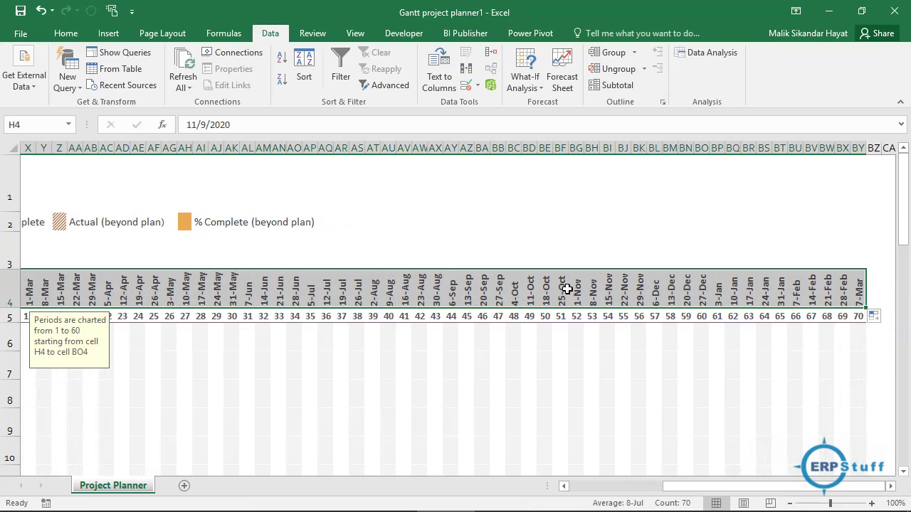
pyautogui.click(564, 291)
pyautogui.hotkey('ctrl', 'Left')
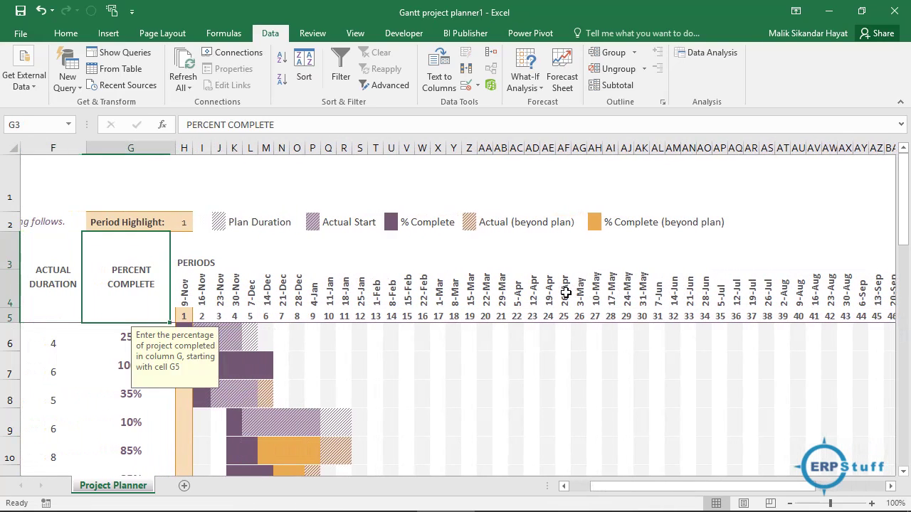
# Examine the weekly dates of the first few periods in row 4.
pyautogui.press('Right')
pyautogui.press('Right')
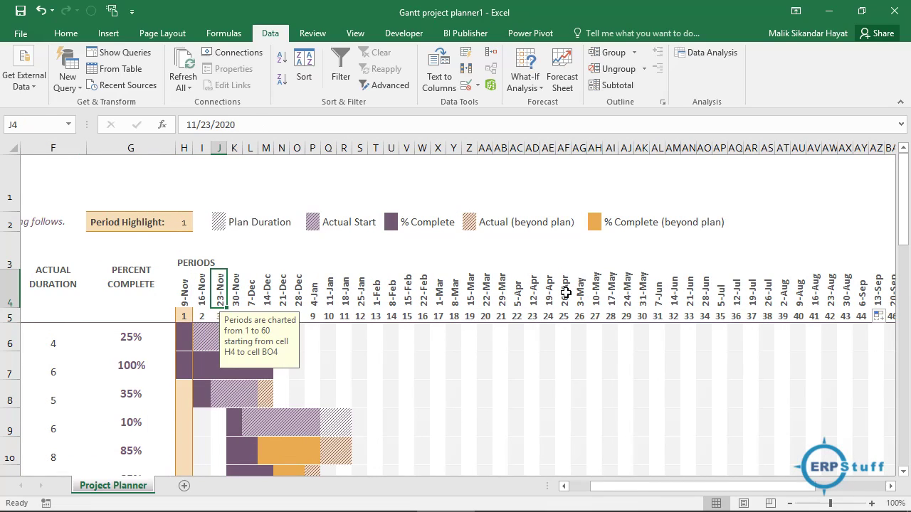
pyautogui.press('Right')
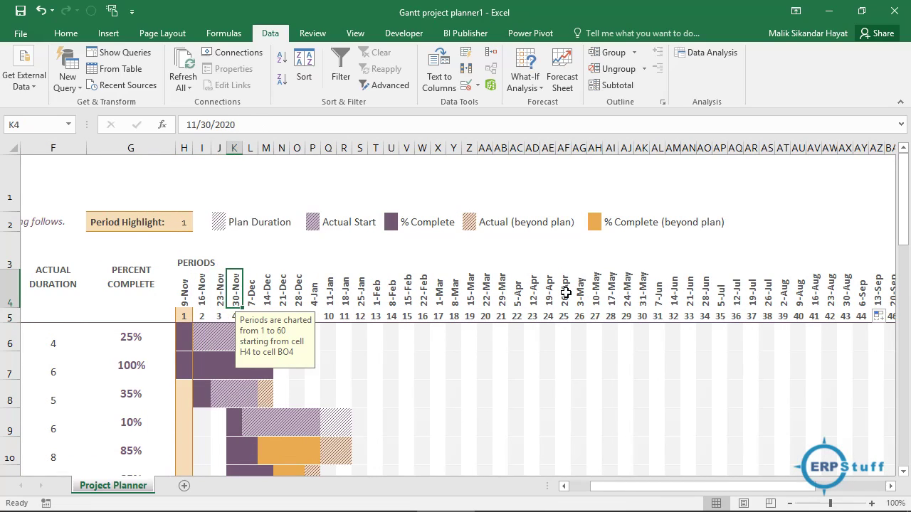
pyautogui.press('Right')
pyautogui.press('Left')
pyautogui.press('Left')
pyautogui.press('Left')
pyautogui.press('Left')
pyautogui.press('Left')
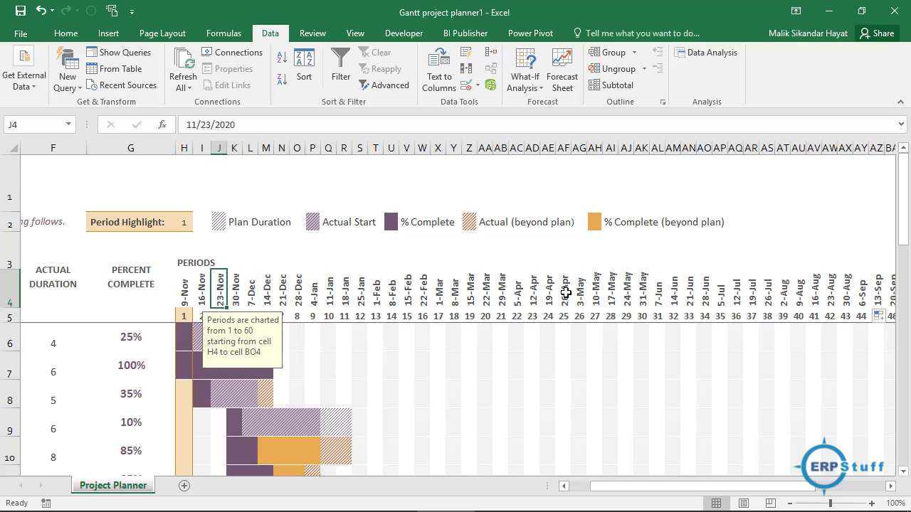
pyautogui.press('Right')
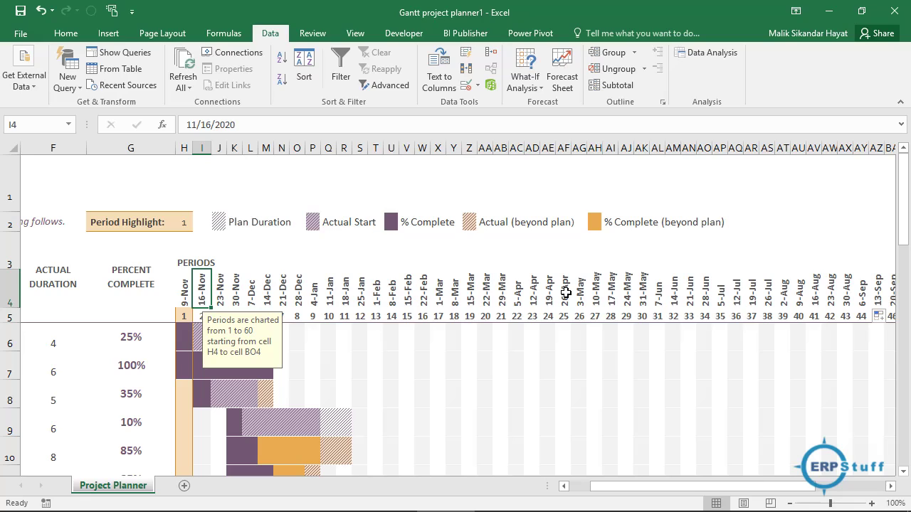
# Set the text orientation of the dates in H4:BY4 to -90 degrees.
pyautogui.press('Left')
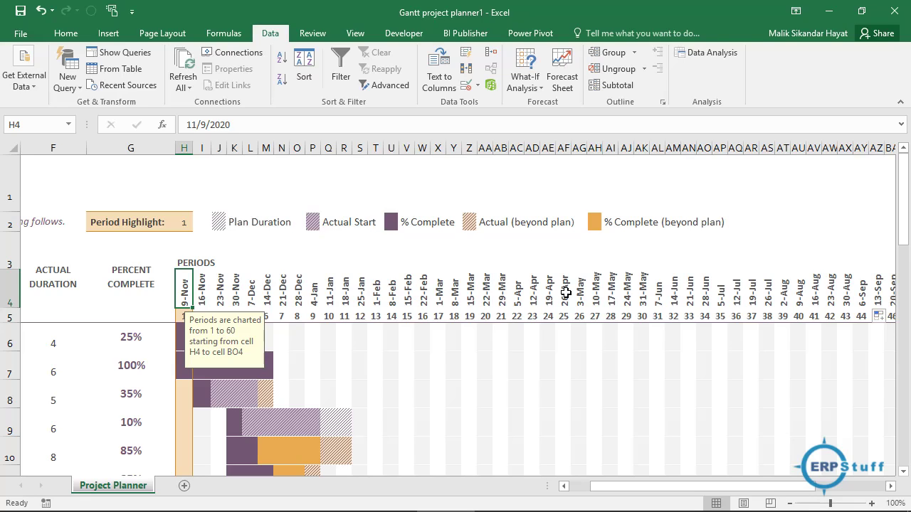
pyautogui.hotkey('ctrl', 'shift', 'Right')
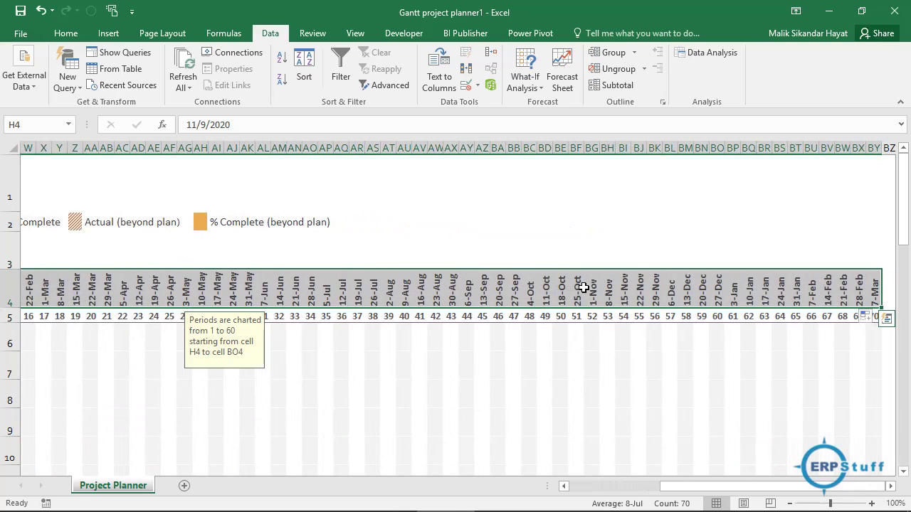
pyautogui.rightClick(581, 287)
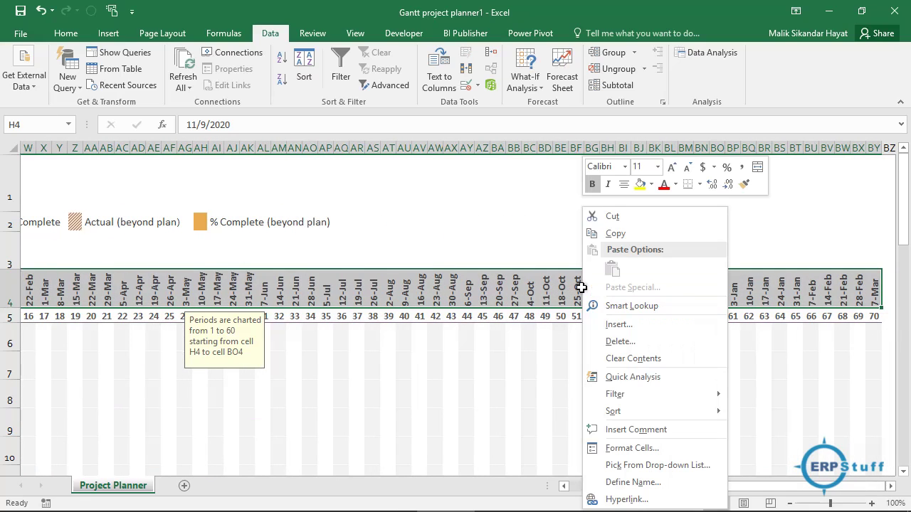
pyautogui.click(617, 447)
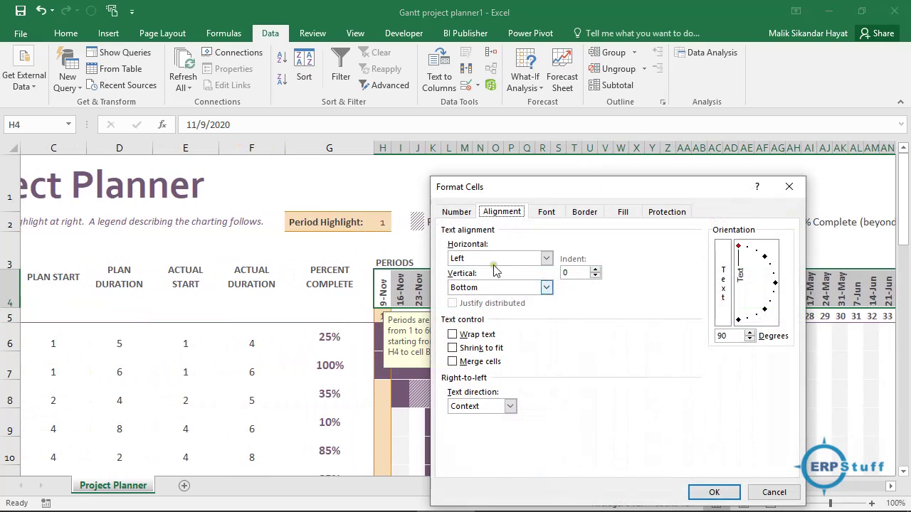
pyautogui.click(763, 259)
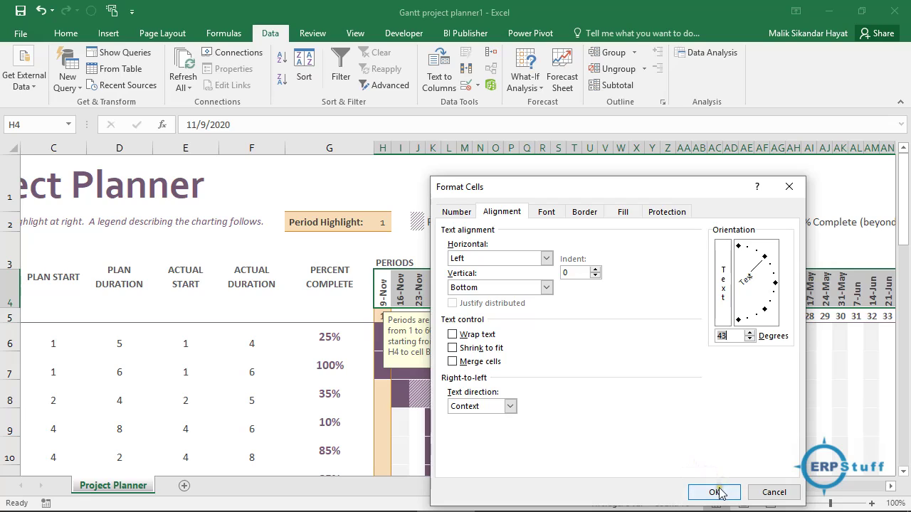
pyautogui.moveTo(763, 259)
pyautogui.mouseDown()
pyautogui.moveTo(774, 285)
pyautogui.moveTo(739, 321)
pyautogui.mouseUp()
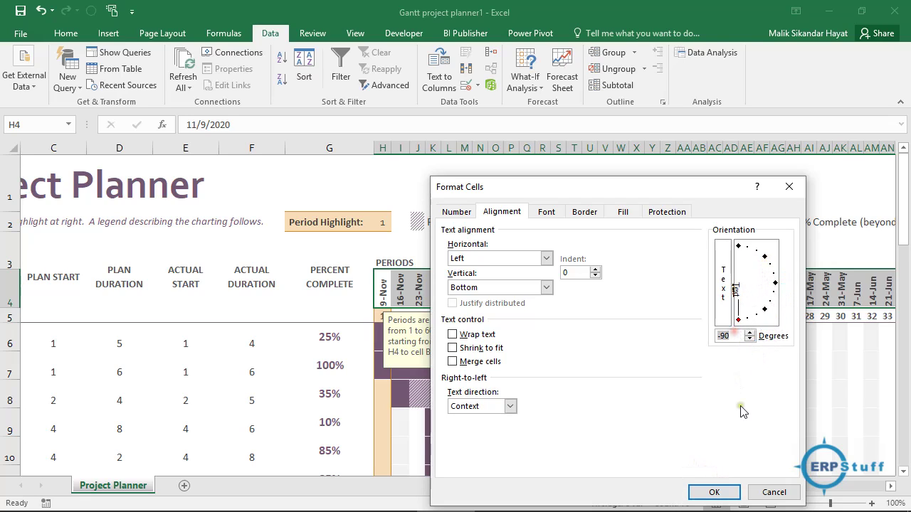
pyautogui.click(715, 495)
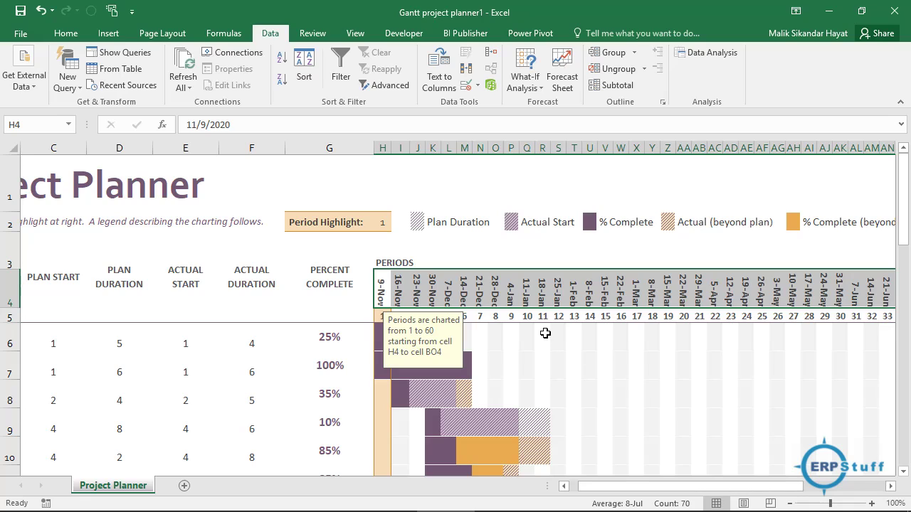
pyautogui.click(400, 287)
pyautogui.click(400, 287)
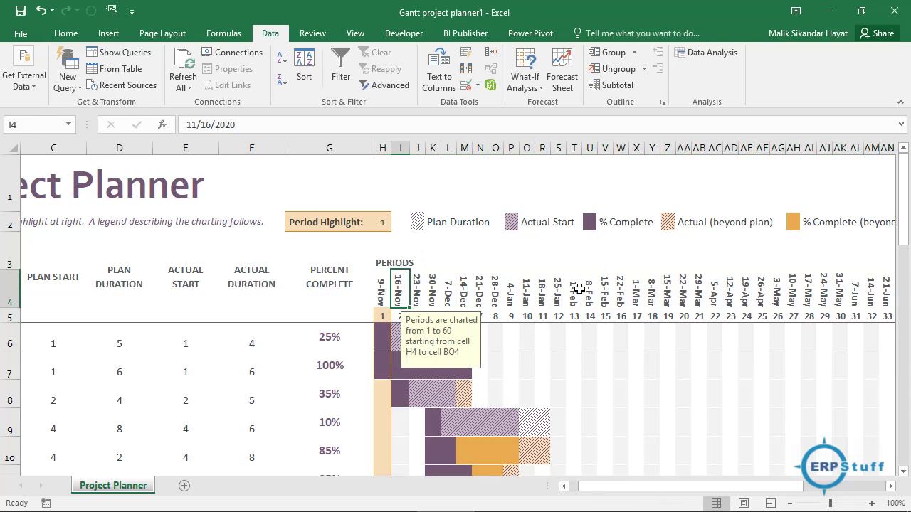
# Set the Period Highlight value to 4 and look at the highlighted column in the chart.
pyautogui.click(384, 223)
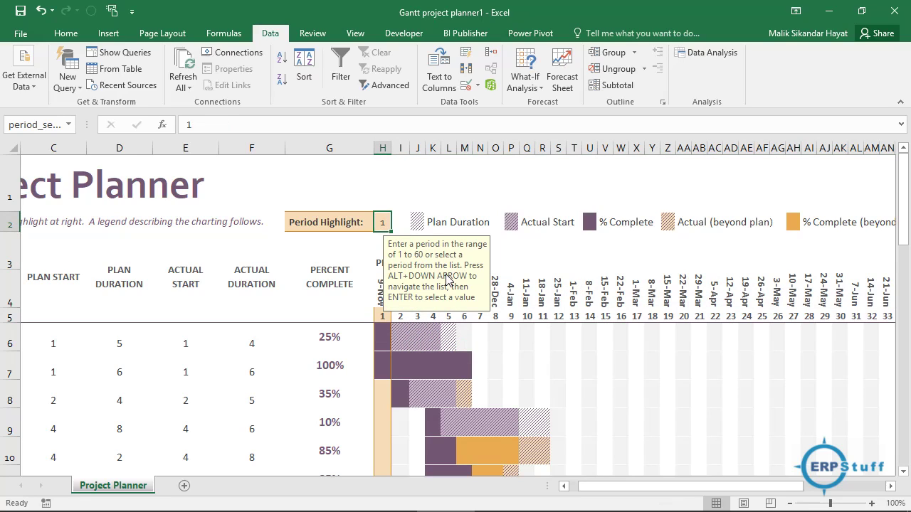
pyautogui.write('4')
pyautogui.press('Return')
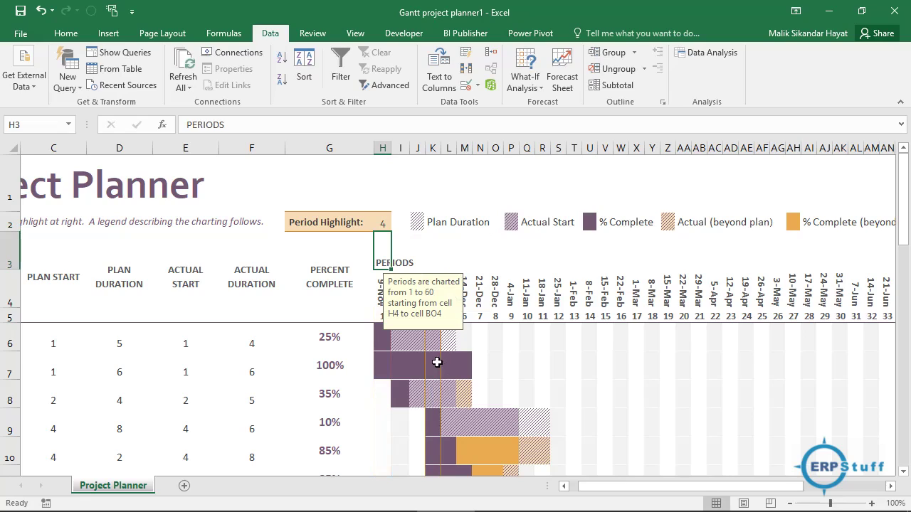
pyautogui.click(437, 362)
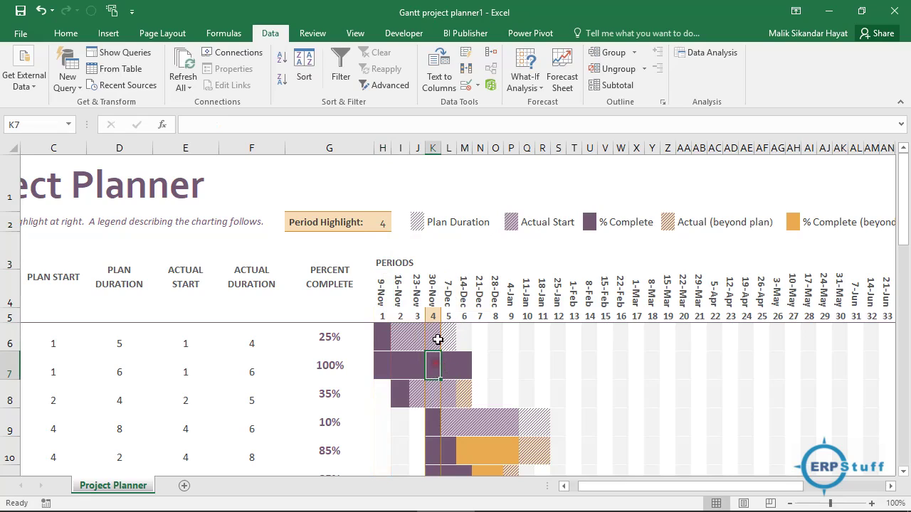
pyautogui.click(620, 329)
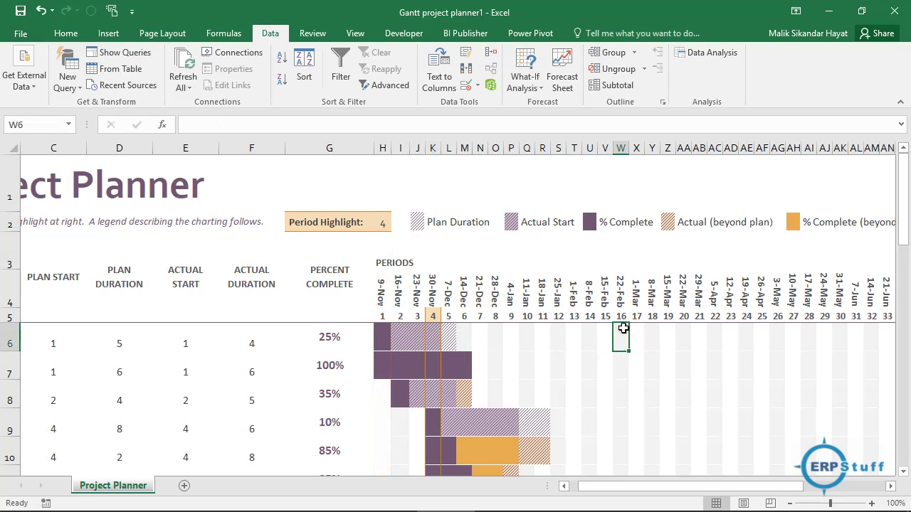
# Set the Period Highlight value to 16.
pyautogui.click(380, 224)
pyautogui.write('16')
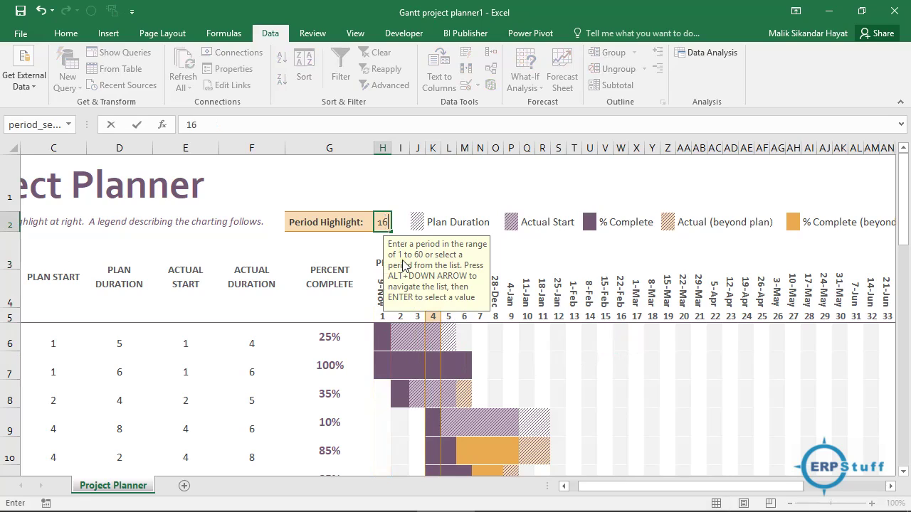
pyautogui.press('Return')
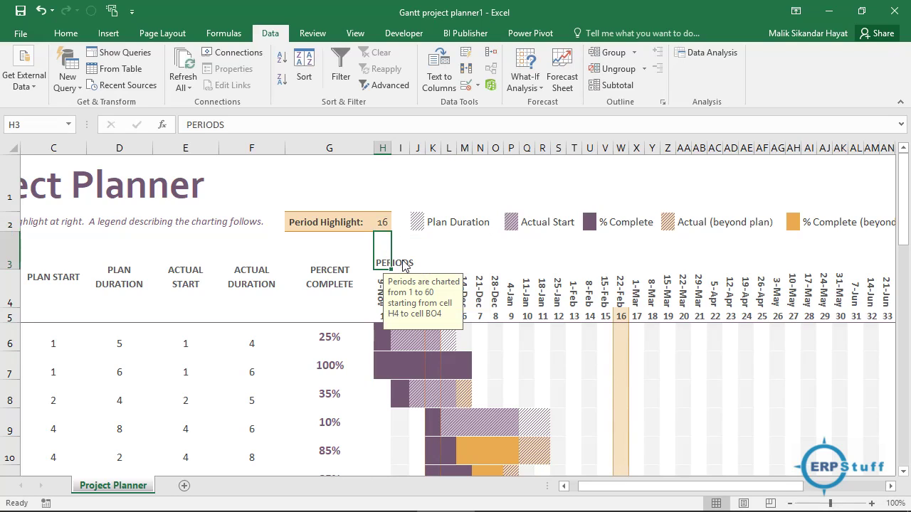
pyautogui.click(380, 222)
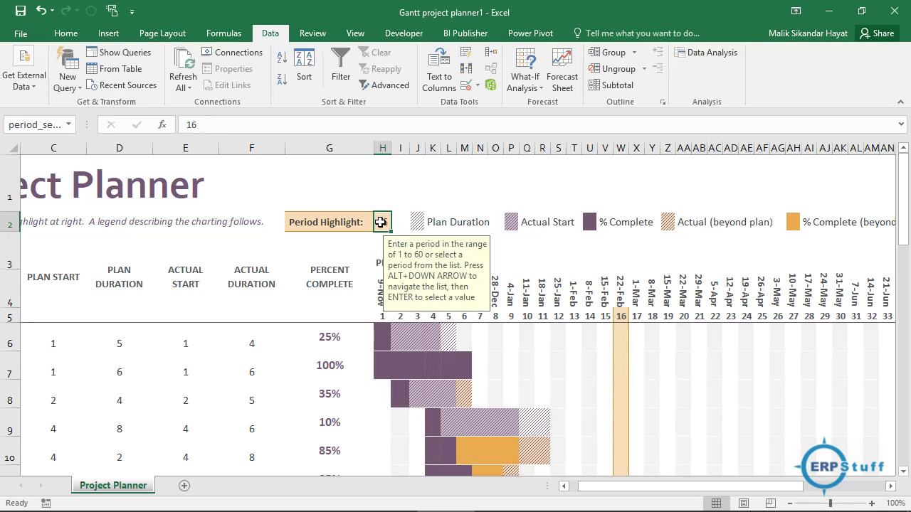
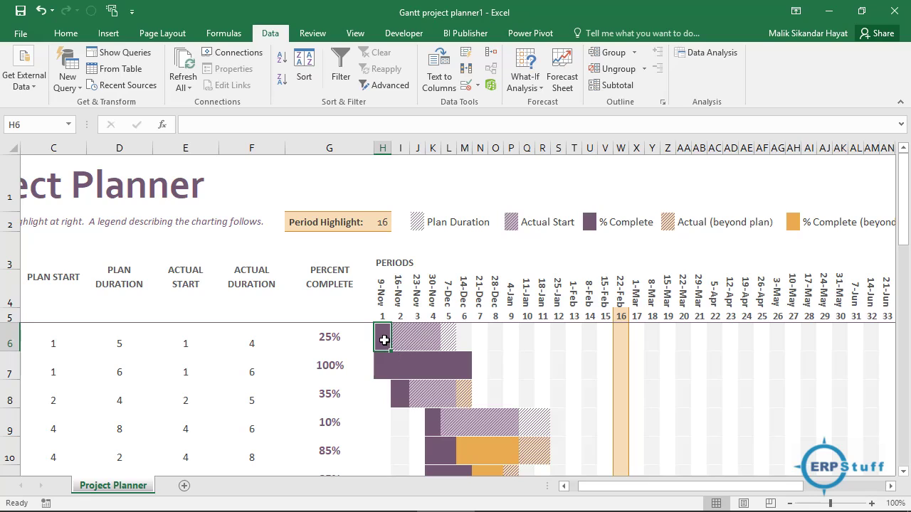
# Open the conditional formatting rules manager for chart cell H6.
pyautogui.click(59, 36)
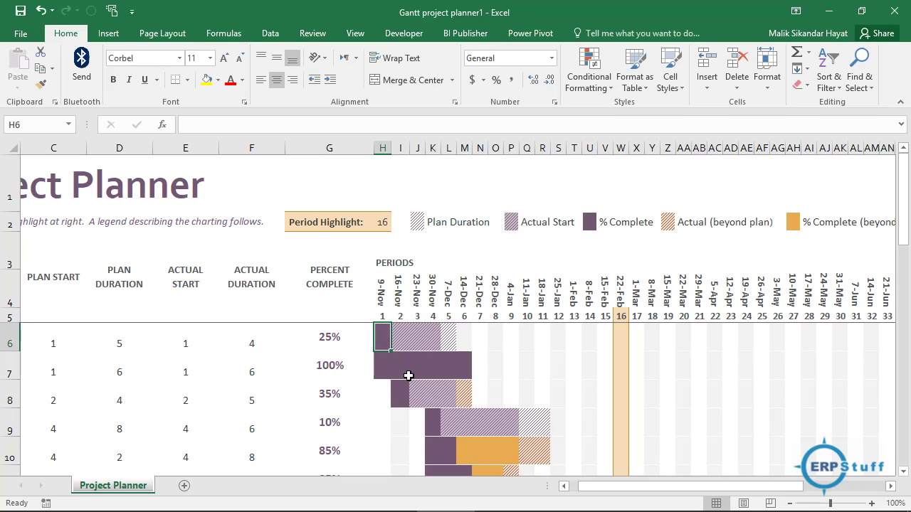
pyautogui.click(591, 68)
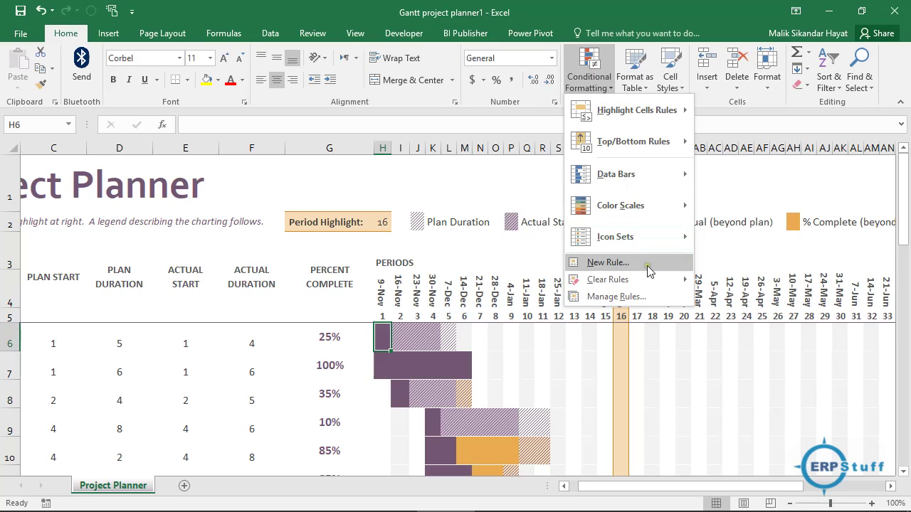
pyautogui.moveTo(657, 112)
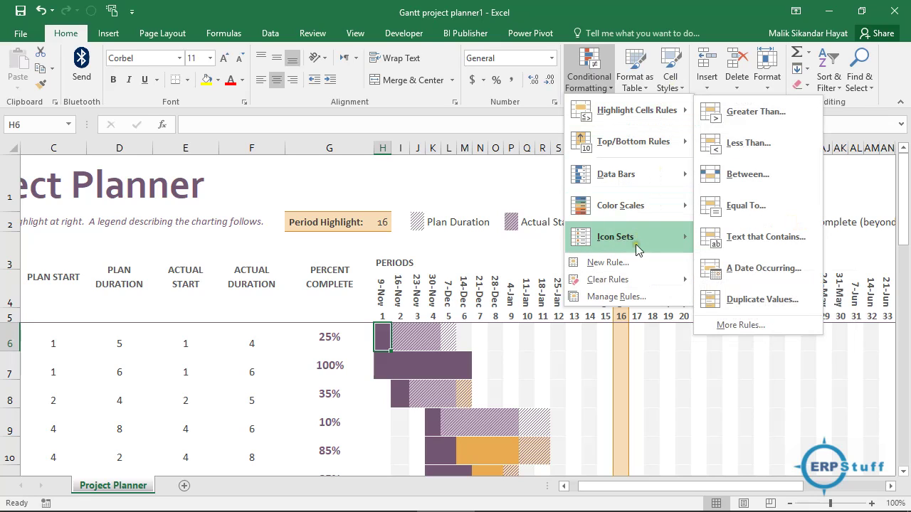
pyautogui.click(616, 296)
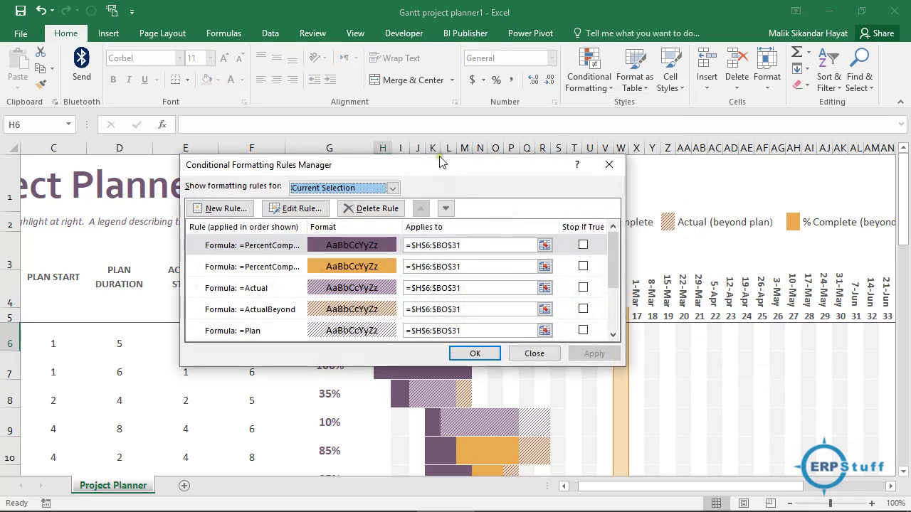
# Change the fill of the period highlight rule =H$5=period_selected to standard green and apply it to the chart.
pyautogui.moveTo(443, 162); pyautogui.dragTo(453, 112)
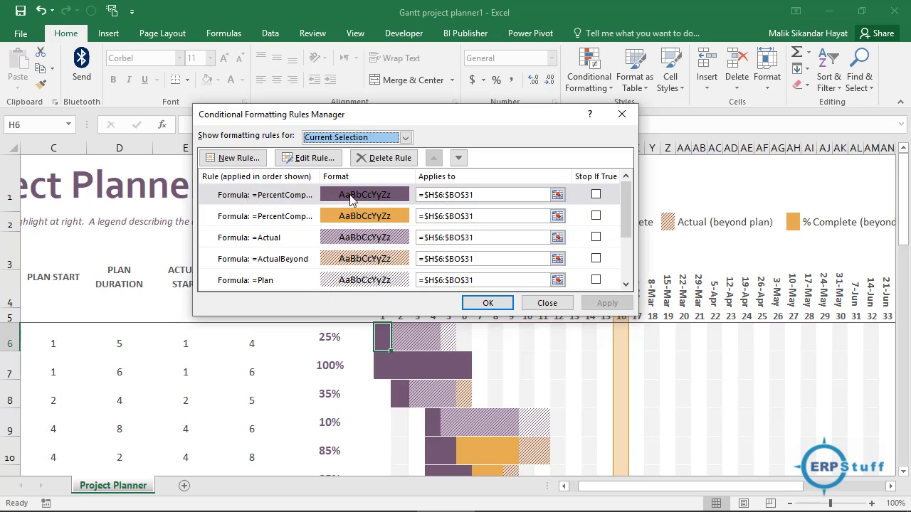
pyautogui.moveTo(469, 114); pyautogui.dragTo(425, 142)
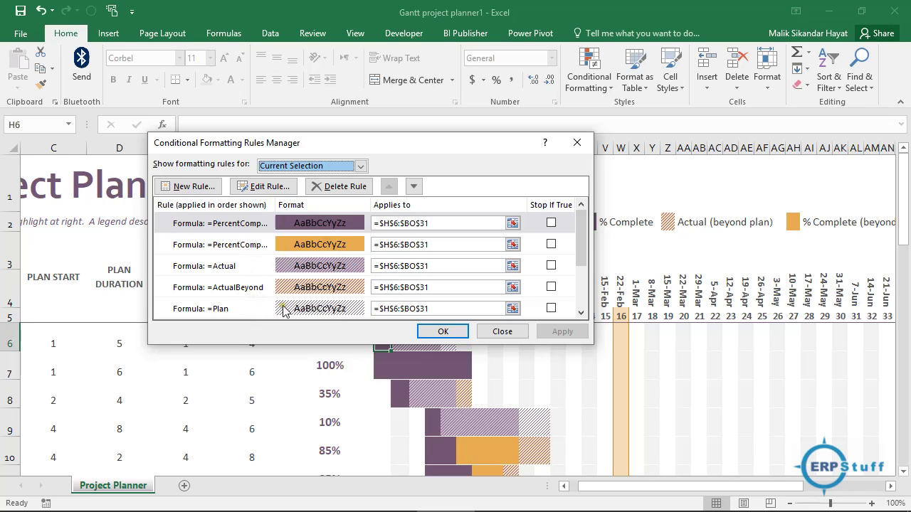
pyautogui.click(581, 313)
pyautogui.click(580, 313)
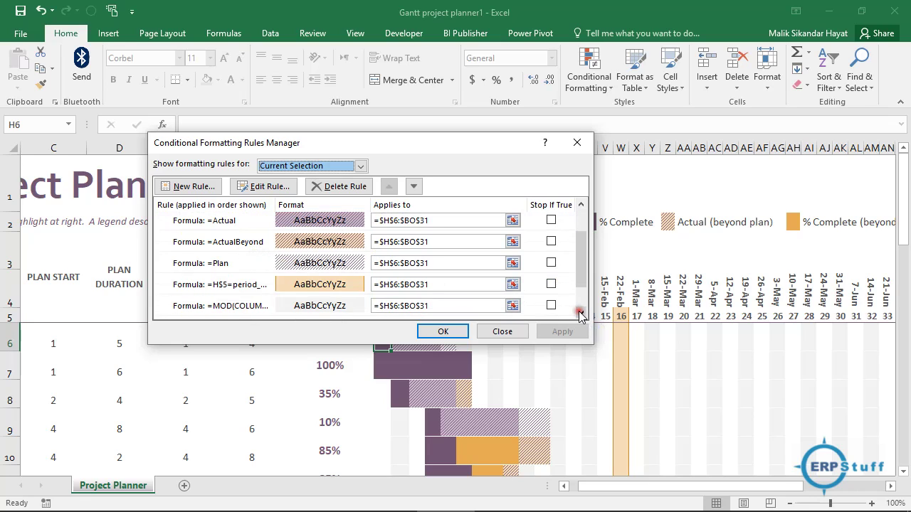
pyautogui.click(581, 313)
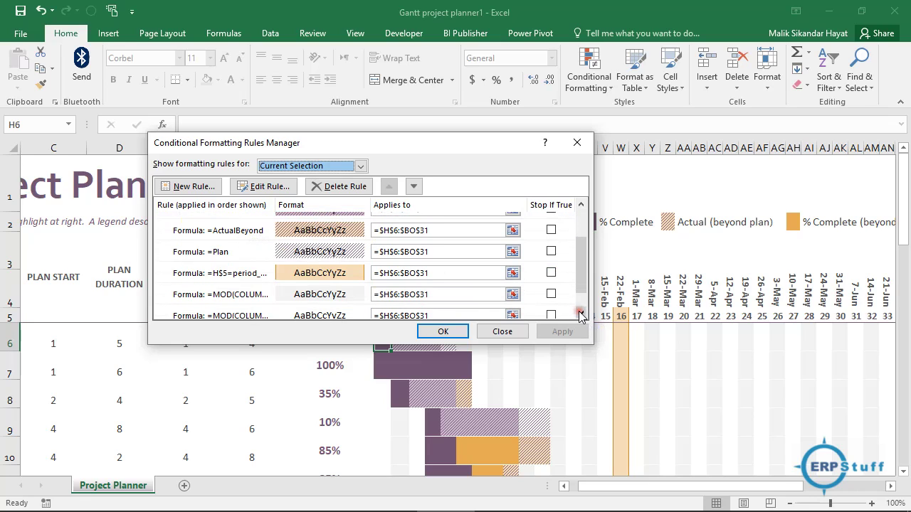
pyautogui.click(323, 275)
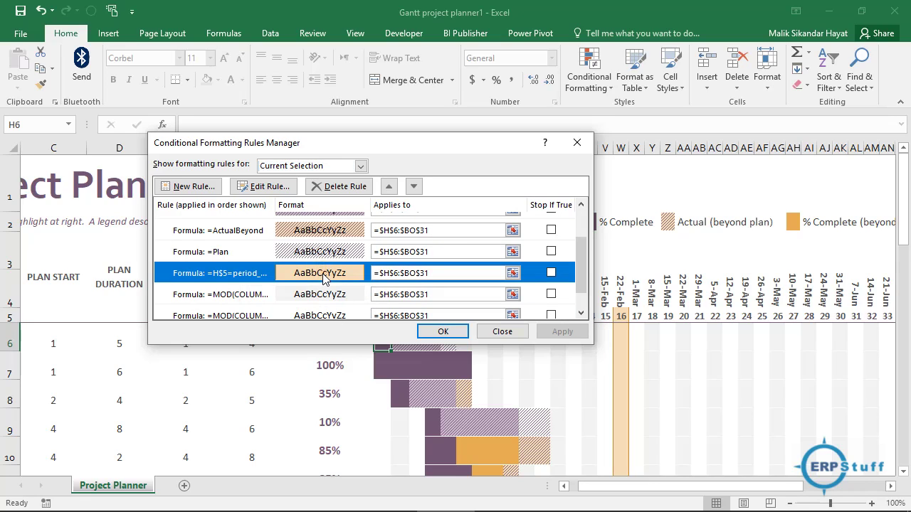
pyautogui.doubleClick(333, 279)
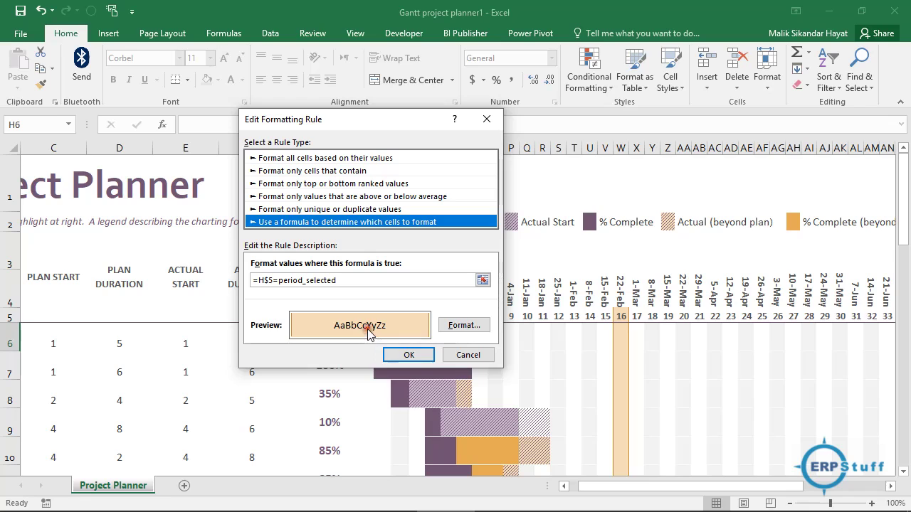
pyautogui.click(461, 326)
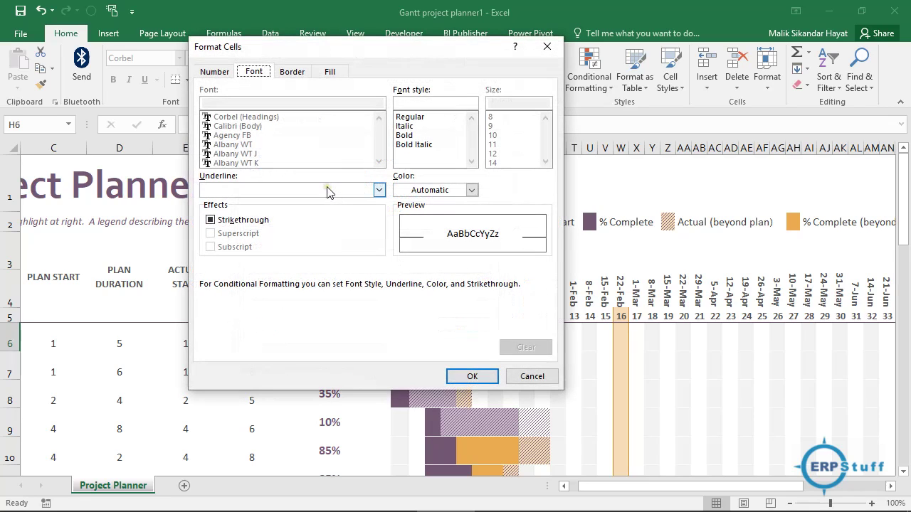
pyautogui.click(330, 72)
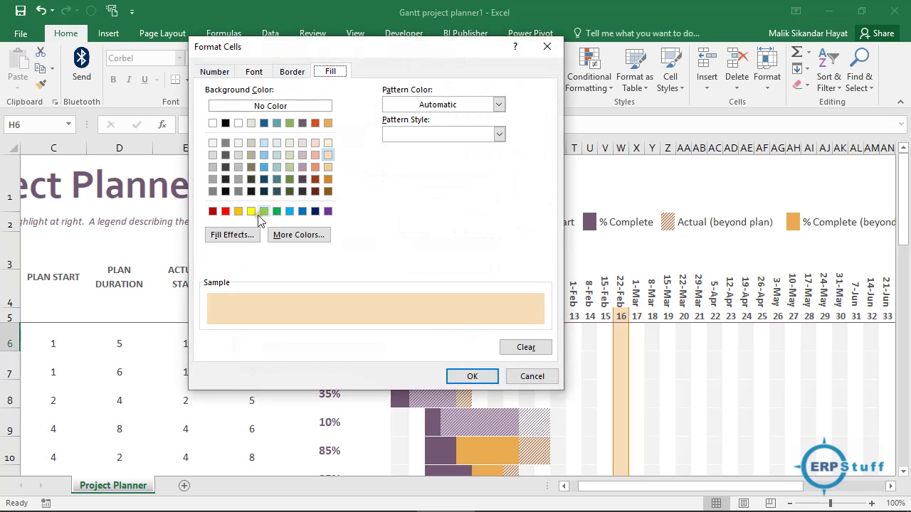
pyautogui.click(277, 213)
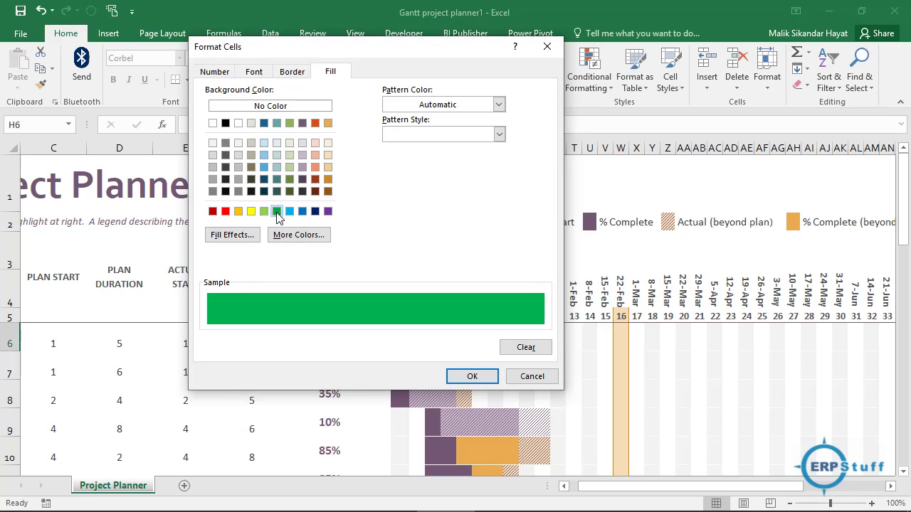
pyautogui.click(471, 378)
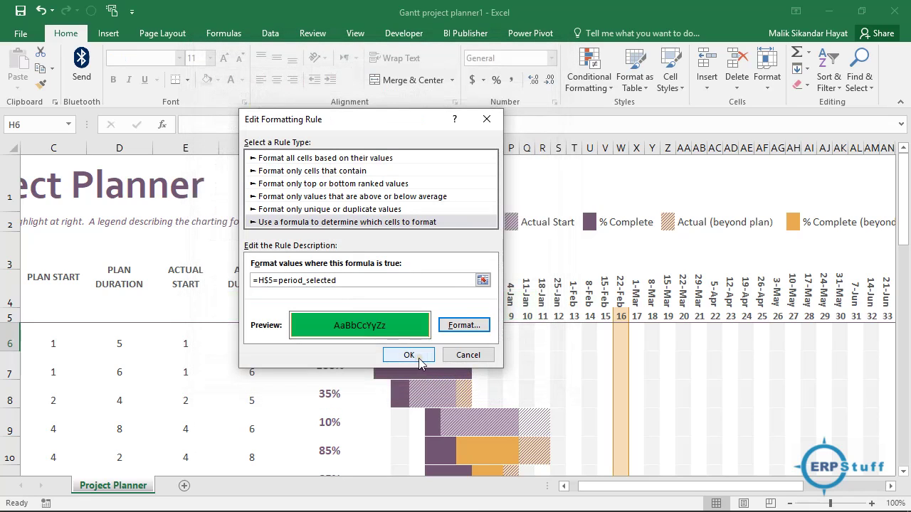
pyautogui.click(419, 359)
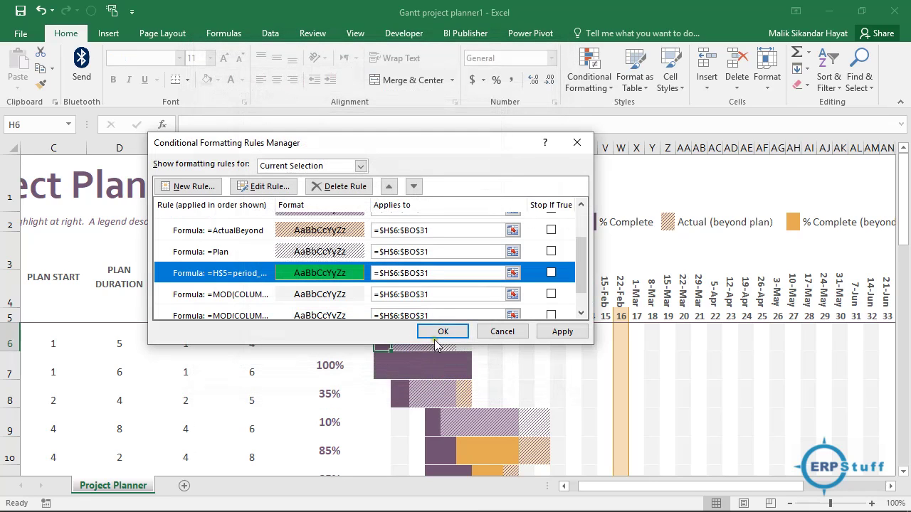
pyautogui.click(556, 332)
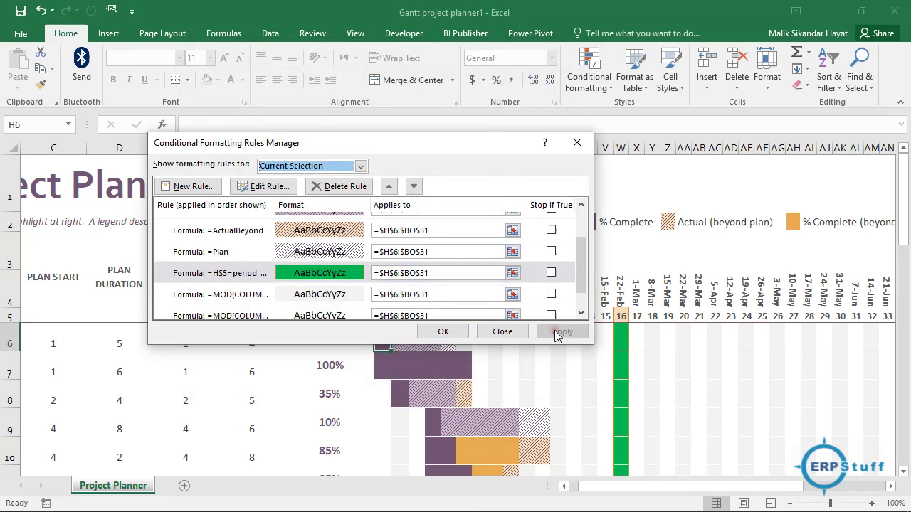
pyautogui.click(461, 332)
# Examine the highlighted column for period 16 and the legend and dates across the chart.
pyautogui.click(619, 340)
pyautogui.click(620, 362)
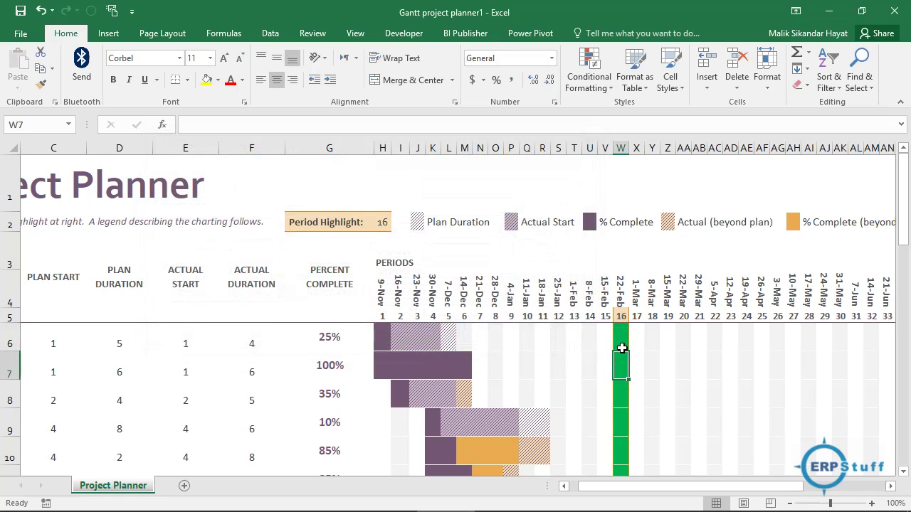
pyautogui.click(621, 348)
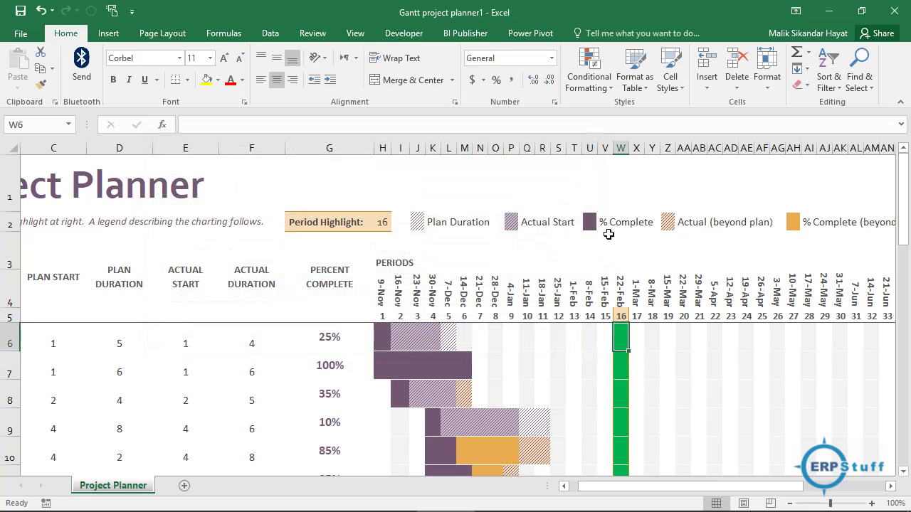
pyautogui.click(635, 243)
pyautogui.press('Right')
pyautogui.press('Right')
pyautogui.press('Right')
pyautogui.press('Right')
pyautogui.press('Right')
pyautogui.press('Right')
pyautogui.press('Right')
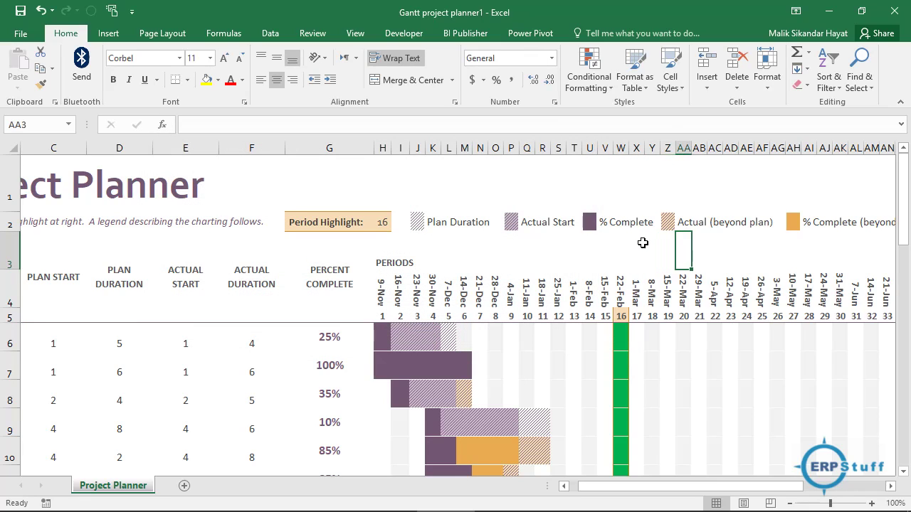
pyautogui.press('Right')
pyautogui.press('Right')
pyautogui.press('Right')
pyautogui.press('Right')
pyautogui.press('Right')
pyautogui.press('Right')
pyautogui.press('Right')
pyautogui.press('Right')
pyautogui.press('Right')
pyautogui.press('Right')
pyautogui.press('Right')
pyautogui.press('Right')
pyautogui.press('Right')
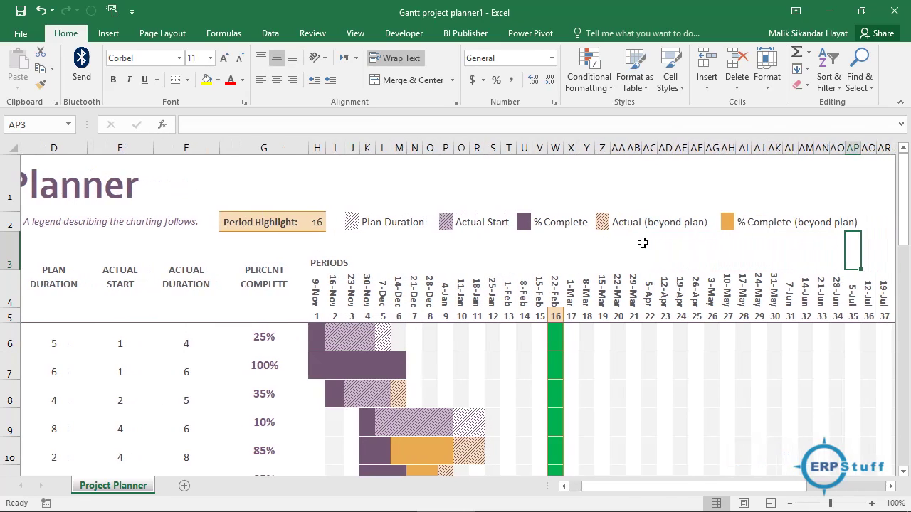
pyautogui.press('Left')
pyautogui.press('Left')
pyautogui.press('Left')
pyautogui.press('Left')
pyautogui.press('Left')
pyautogui.press('Left')
pyautogui.press('Left')
pyautogui.press('Left')
pyautogui.press('Left')
pyautogui.press('Left')
pyautogui.press('Left')
pyautogui.press('Left')
pyautogui.press('Left')
pyautogui.press('Left')
pyautogui.press('Left')
pyautogui.press('Left')
pyautogui.press('Left')
pyautogui.press('Left')
pyautogui.press('Left')
pyautogui.press('Left')
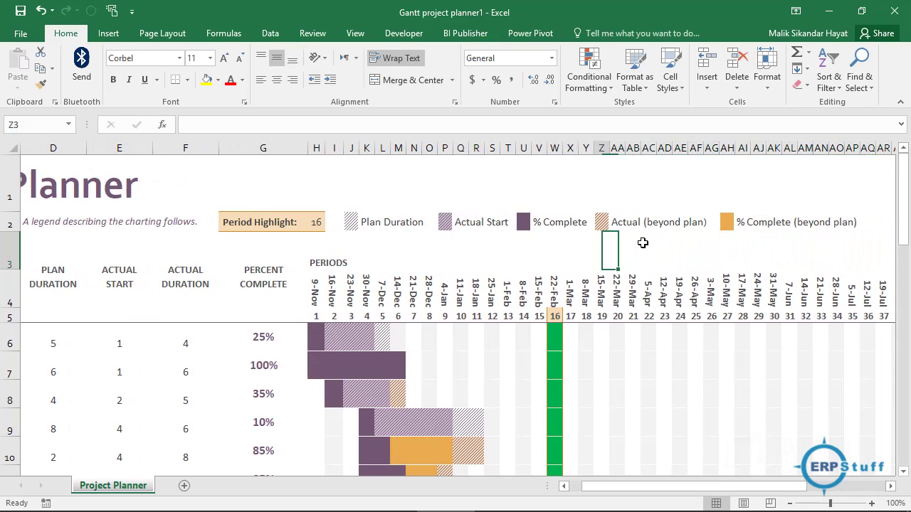
pyautogui.press('Left')
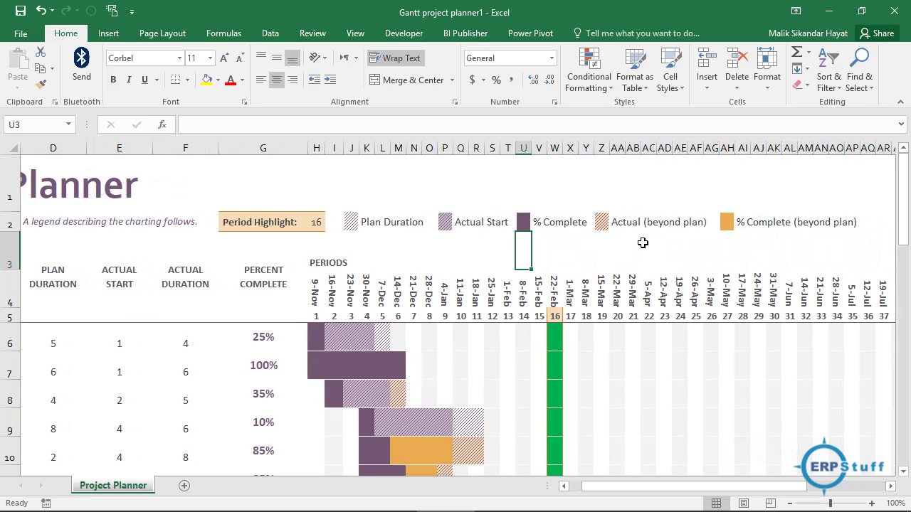
pyautogui.press('Down')
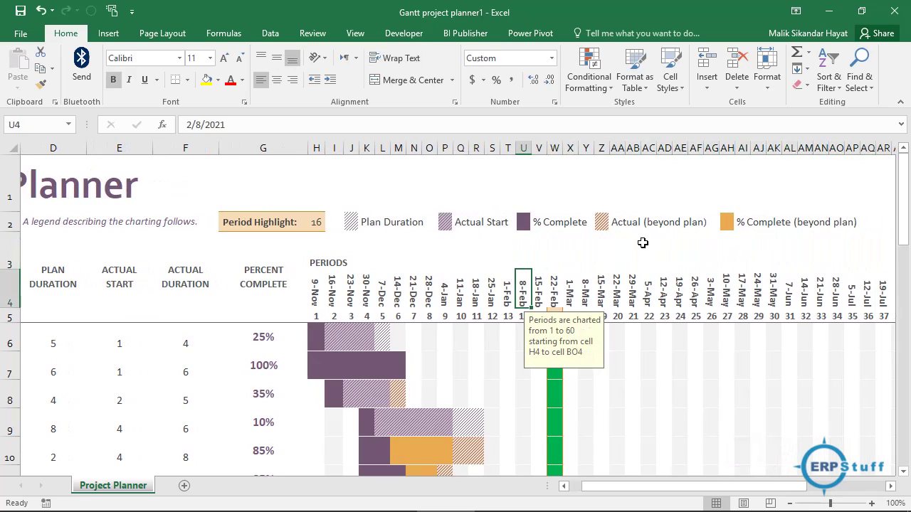
# Change the fill of the =PercentComplete conditional formatting rule for the chart to standard purple.
pyautogui.click(313, 332)
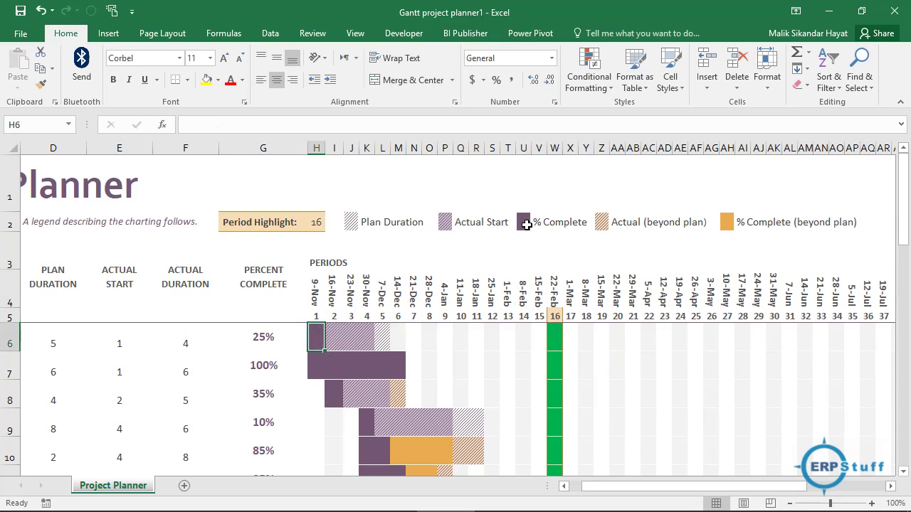
pyautogui.click(576, 91)
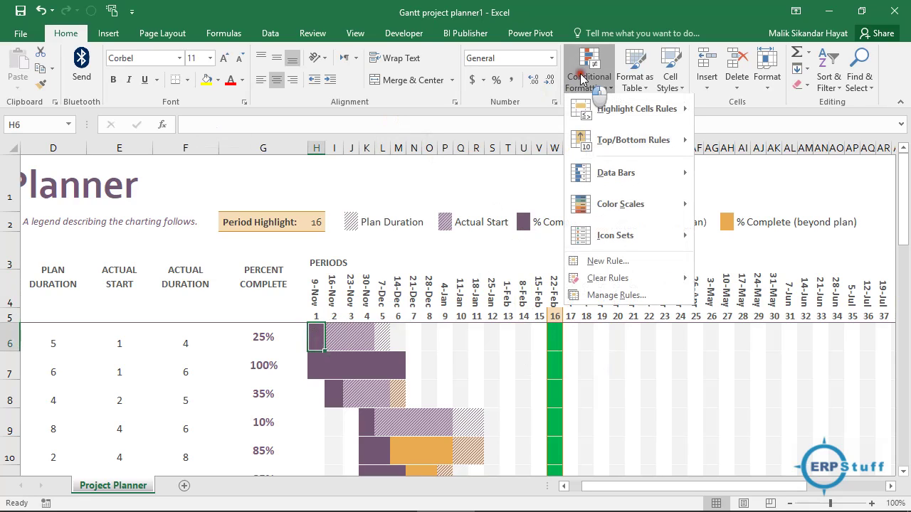
pyautogui.click(610, 296)
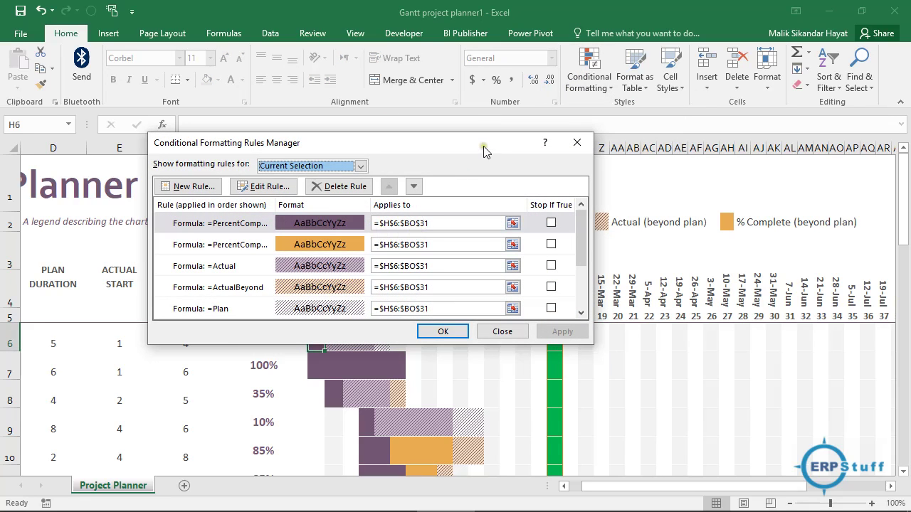
pyautogui.click(475, 244)
pyautogui.moveTo(475, 244); pyautogui.dragTo(475, 244)
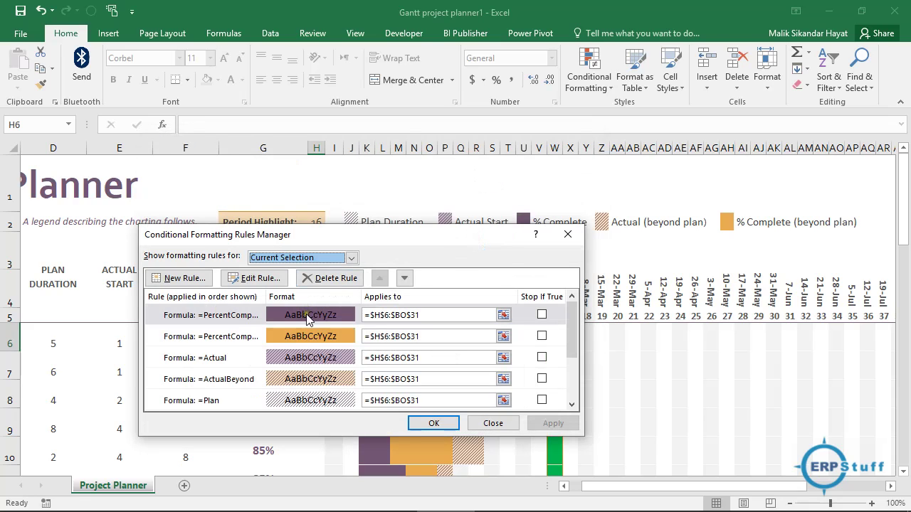
pyautogui.click(308, 318)
pyautogui.click(257, 279)
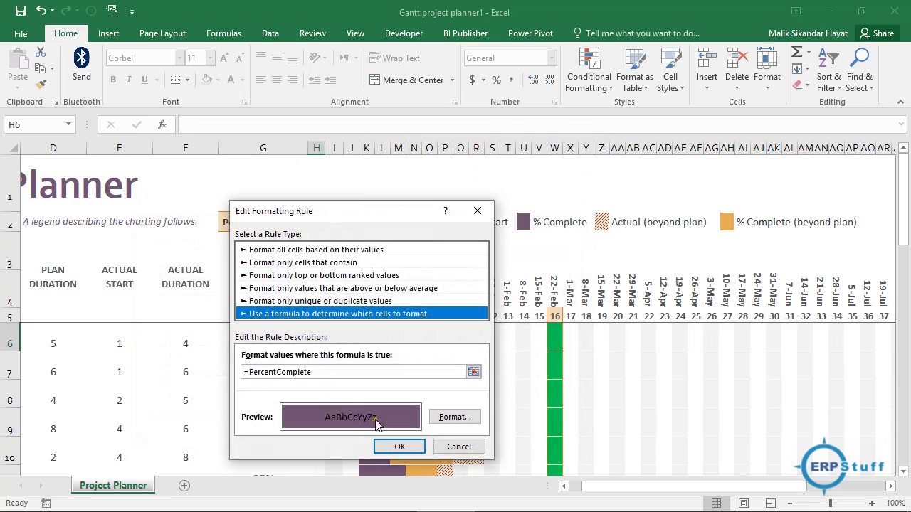
pyautogui.click(455, 416)
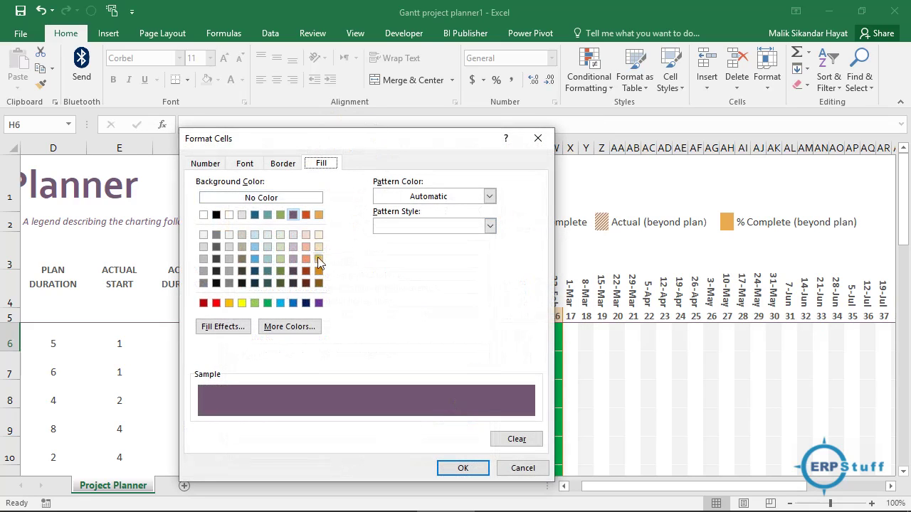
pyautogui.click(319, 304)
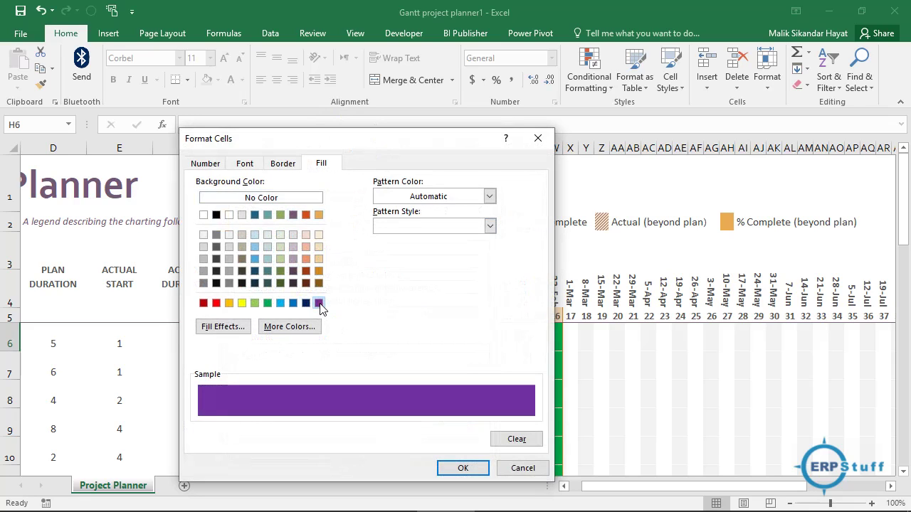
pyautogui.click(471, 469)
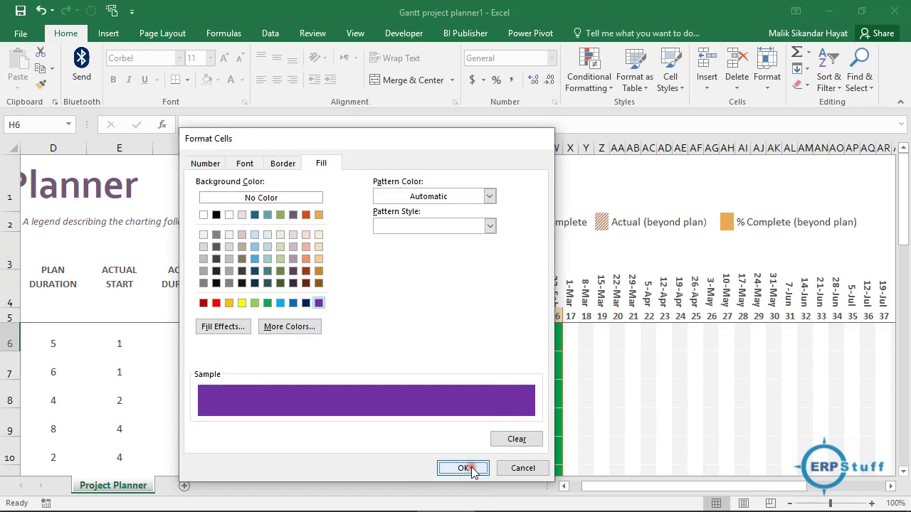
pyautogui.click(402, 446)
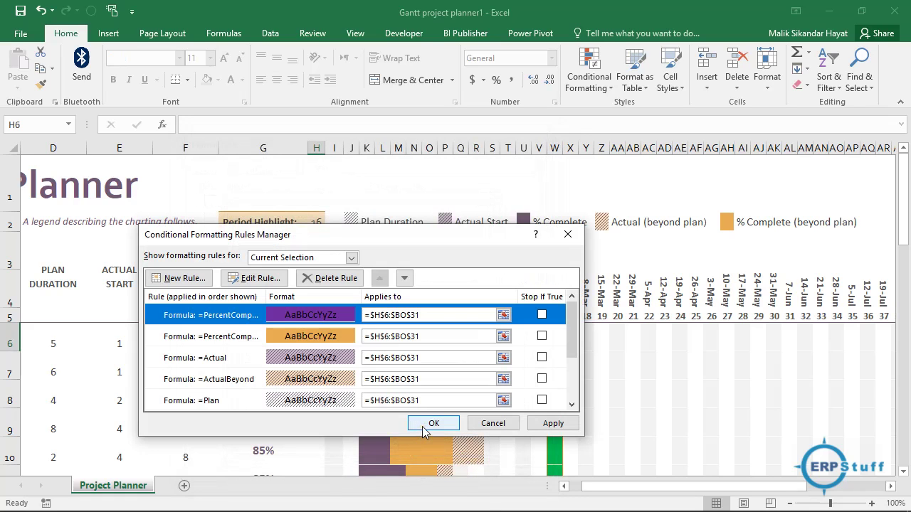
pyautogui.click(424, 425)
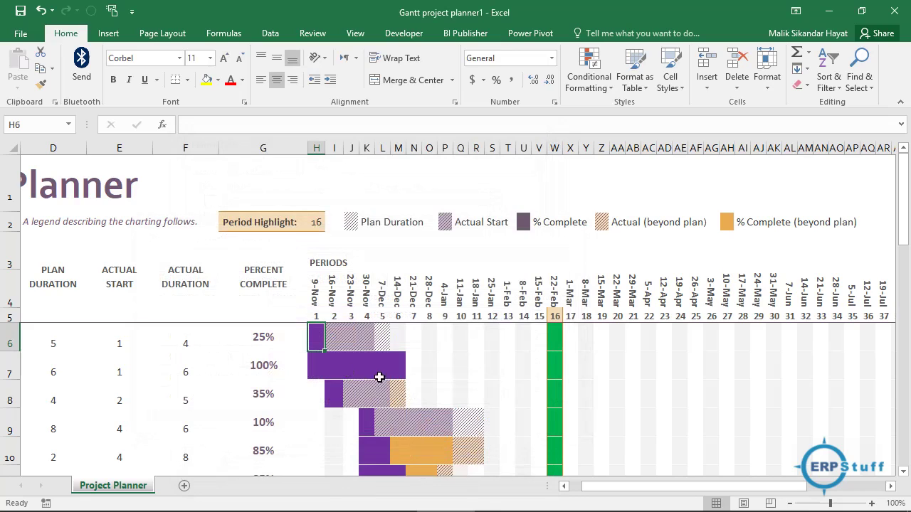
# Fill the % Complete legend cell U2 with standard purple to match the chart bars.
pyautogui.click(523, 223)
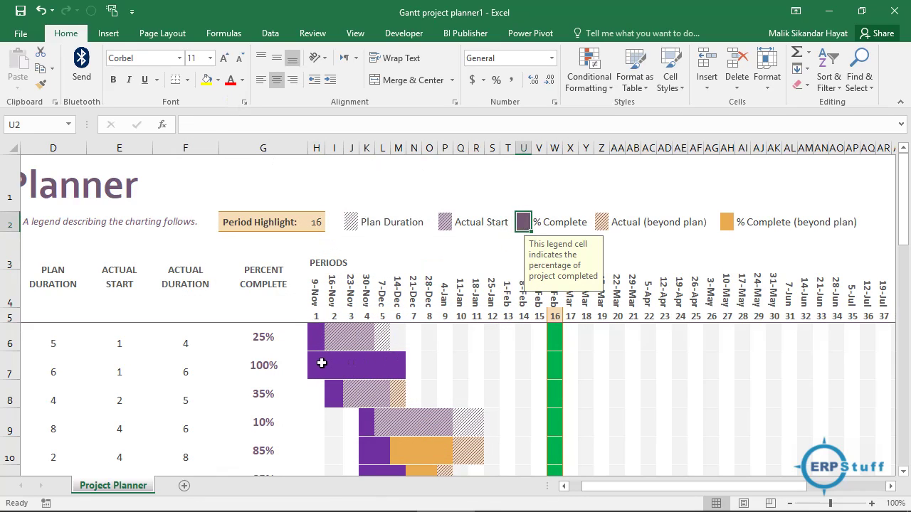
pyautogui.click(206, 80)
pyautogui.click(218, 80)
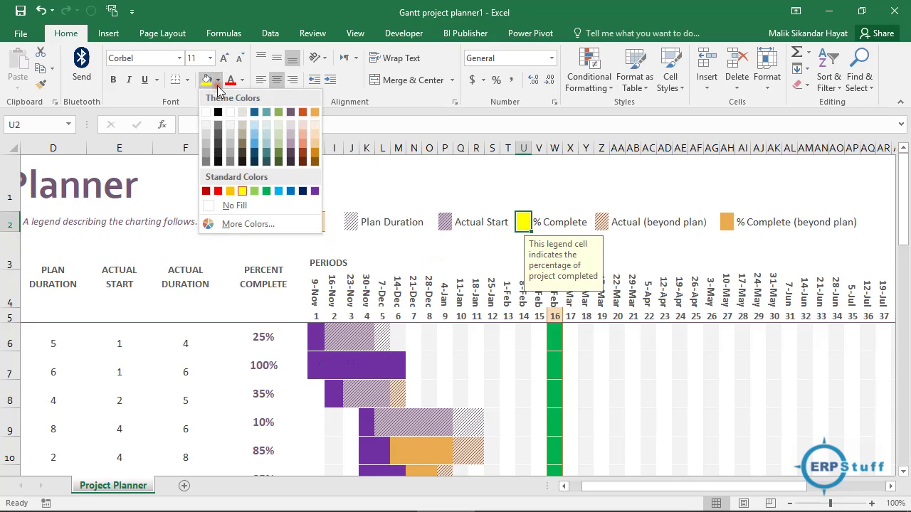
pyautogui.click(314, 191)
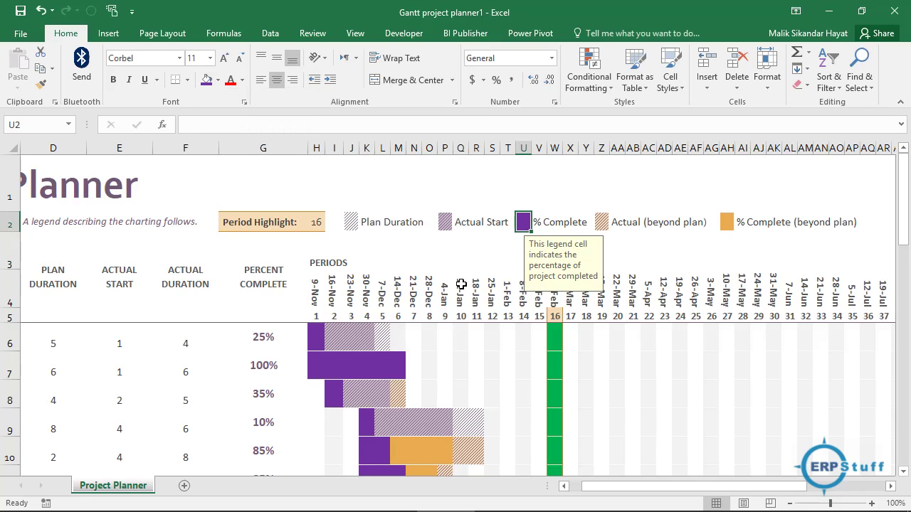
pyautogui.click(490, 244)
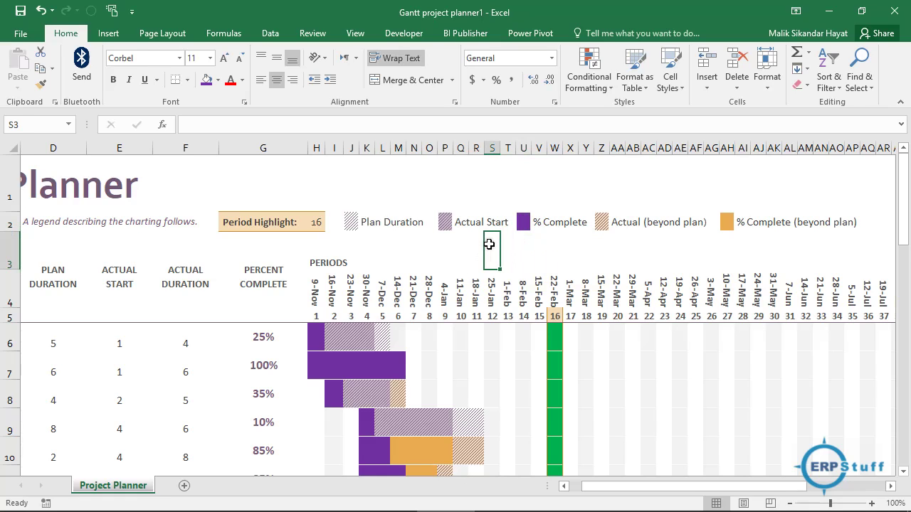
# Return to the first columns of the planner and select the Activity 01 cell.
pyautogui.press('Left')
pyautogui.press('Left')
pyautogui.press('Left')
pyautogui.press('Left')
pyautogui.press('Left')
pyautogui.press('Left')
pyautogui.press('Left')
pyautogui.press('Left')
pyautogui.press('Left')
pyautogui.press('Left')
pyautogui.press('Left')
pyautogui.press('Left')
pyautogui.press('Left')
pyautogui.press('Left')
pyautogui.press('Left')
pyautogui.press('Left')
pyautogui.press('Left')
pyautogui.press('Left')
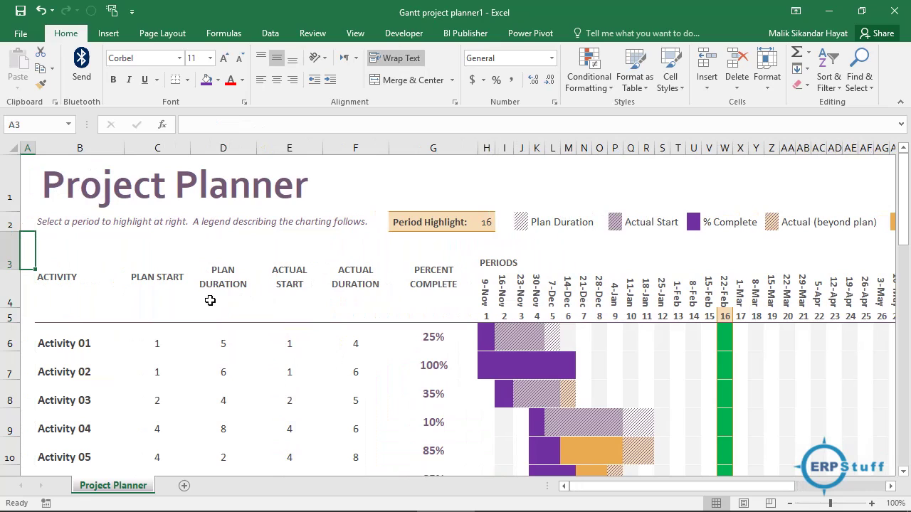
pyautogui.click(83, 351)
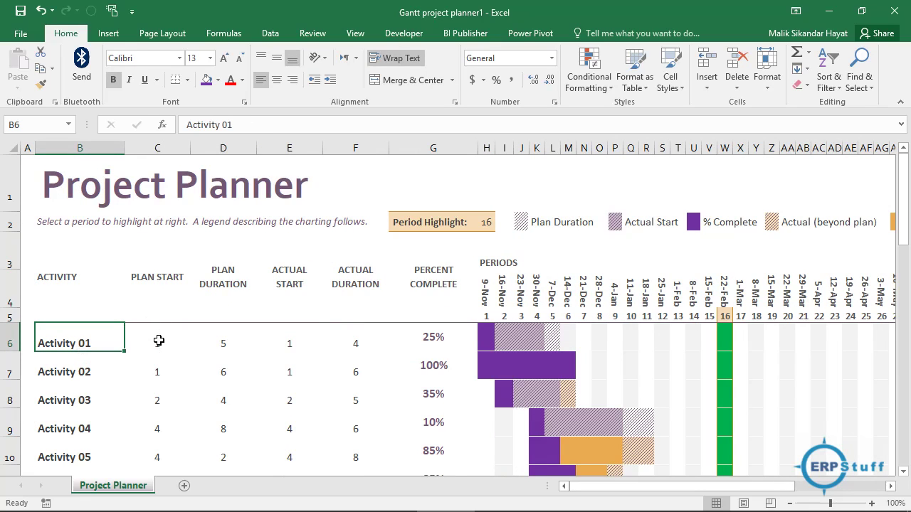
# Insert a new blank column C between the Activity and Plan Start columns.
pyautogui.click(157, 147)
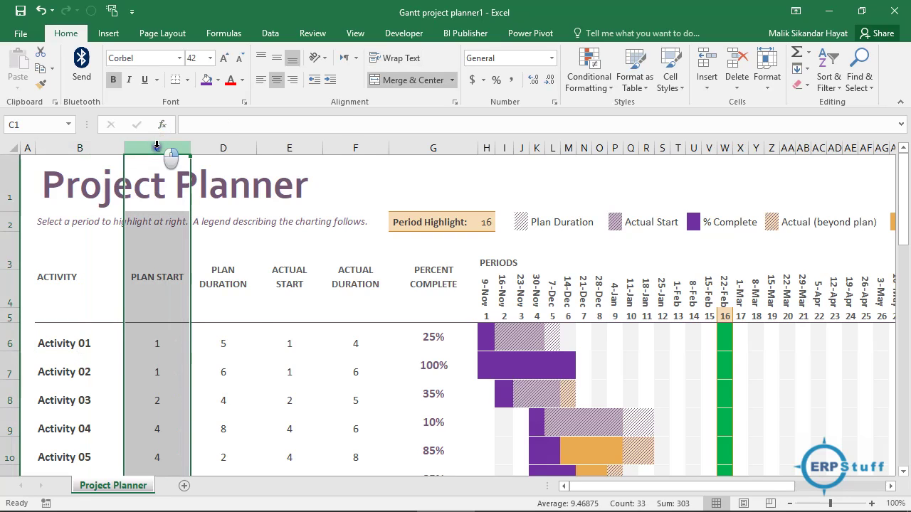
pyautogui.rightClick(157, 145)
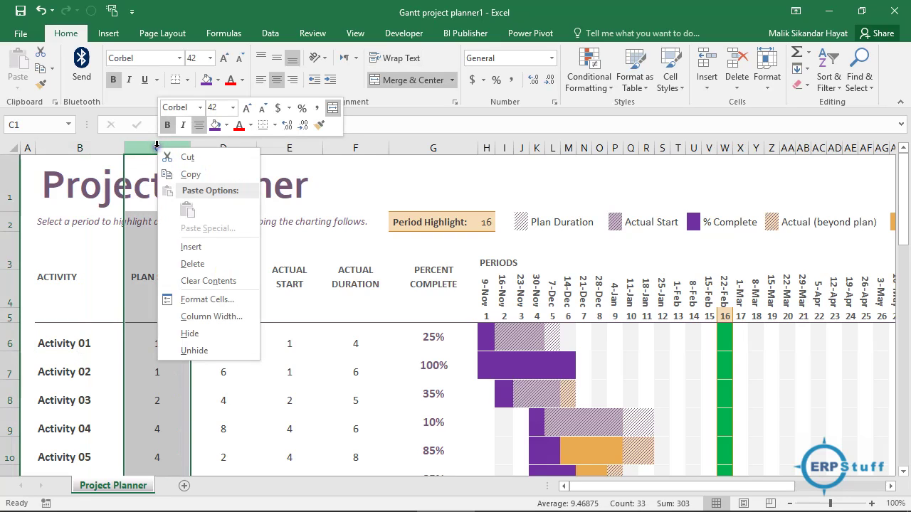
pyautogui.click(191, 247)
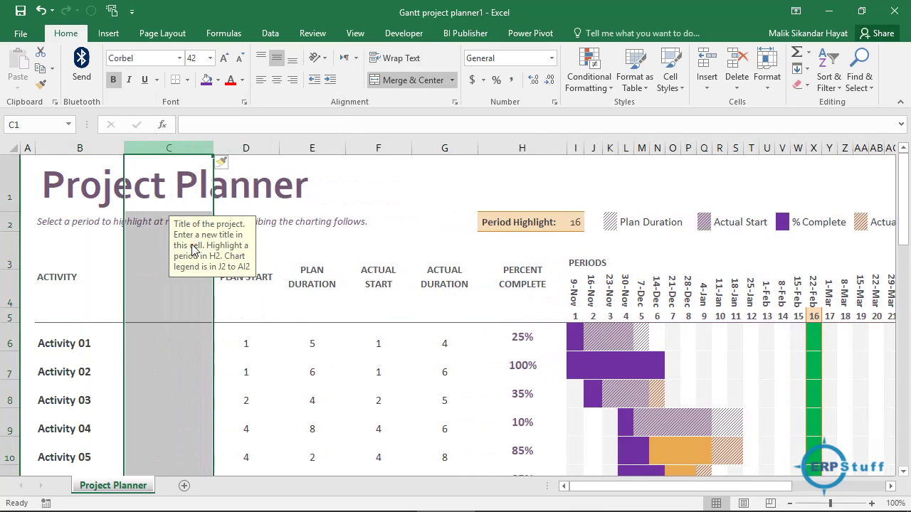
# Enter "This is a test description." in cell C6 for Activity 01.
pyautogui.click(175, 343)
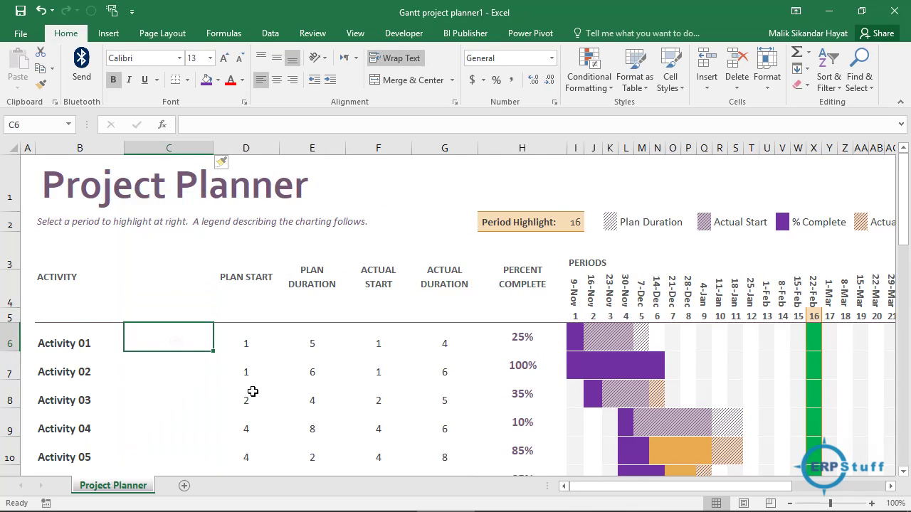
pyautogui.write('This is a test')
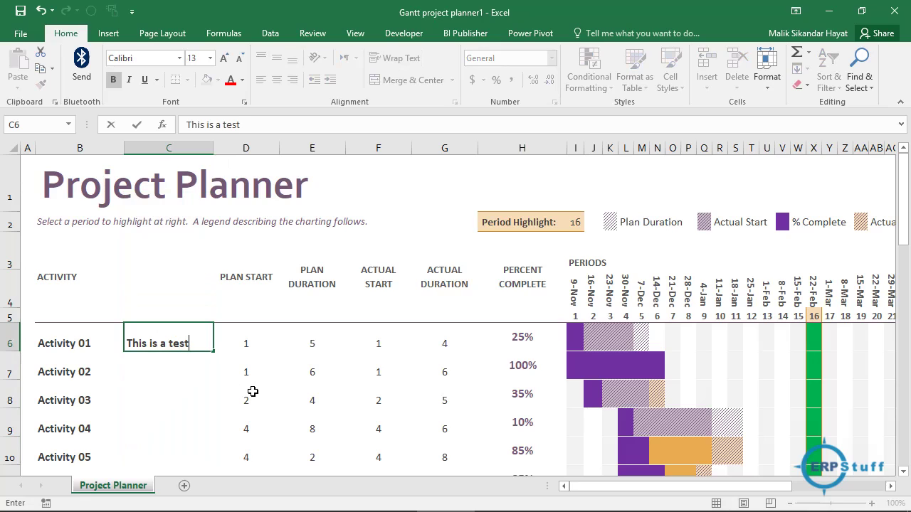
pyautogui.write(' description.')
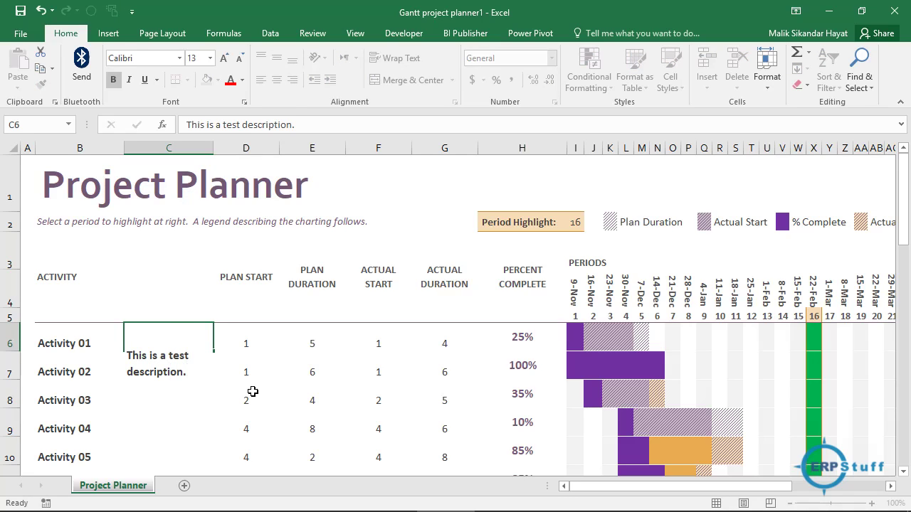
pyautogui.press('Return')
# Give the new column the heading "Description" in cell C4.
pyautogui.click(165, 279)
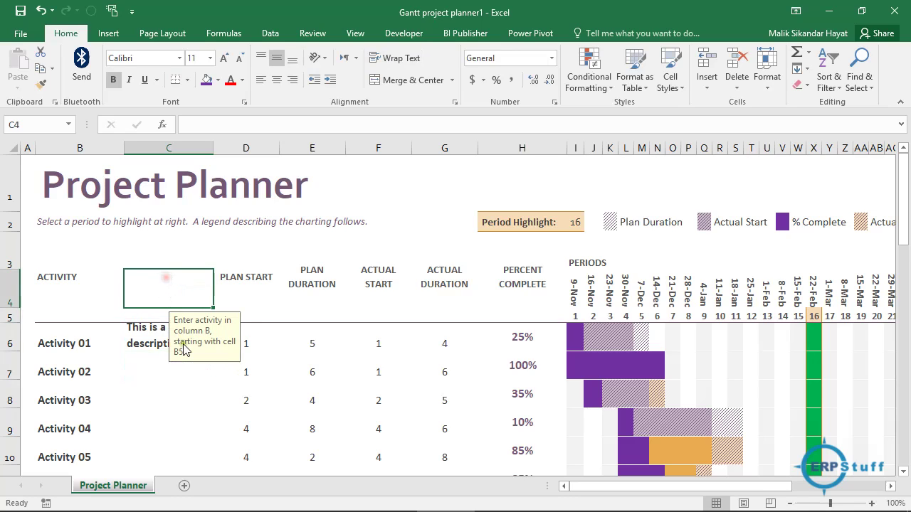
pyautogui.write('Description')
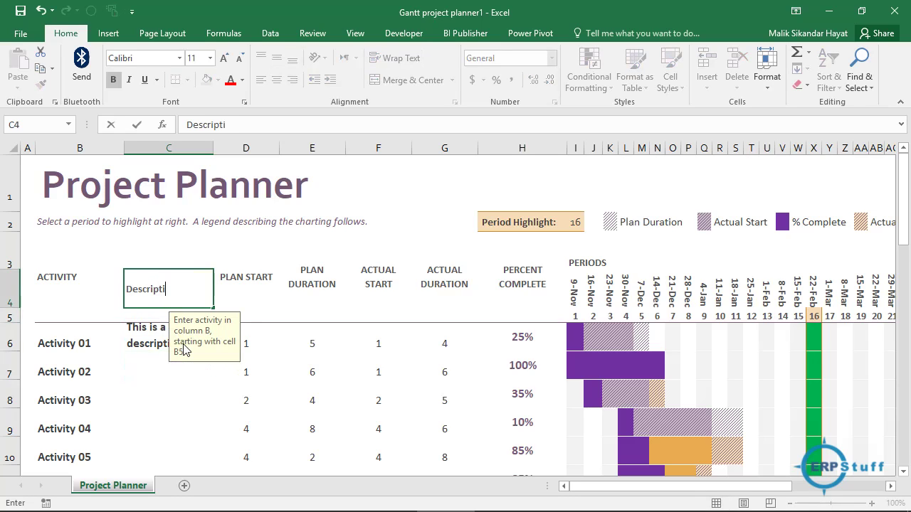
pyautogui.press('Return')
pyautogui.press('Down')
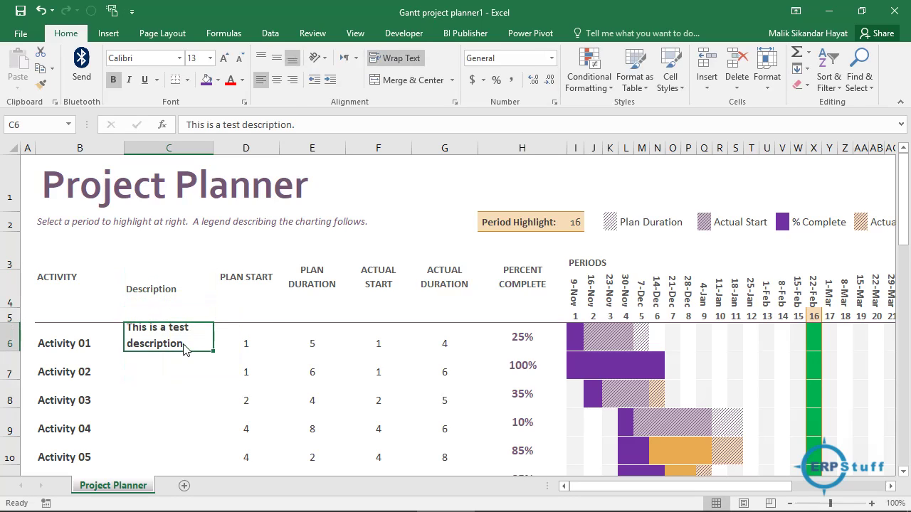
# Examine the plan, actual and percent complete values across the Activity 01 row.
pyautogui.press('Right')
pyautogui.press('Right')
pyautogui.press('Right')
pyautogui.press('Right')
pyautogui.press('Left')
pyautogui.press('Left')
pyautogui.press('Left')
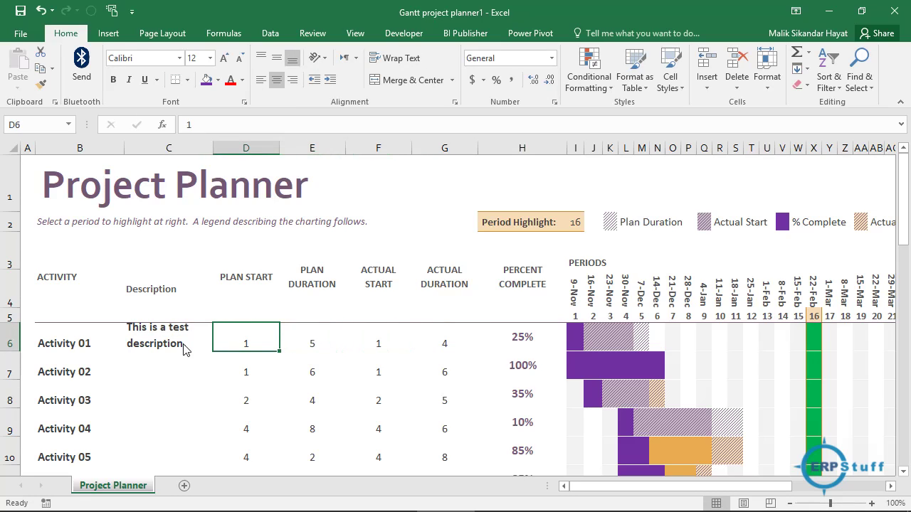
pyautogui.press('Right')
pyautogui.press('Right')
pyautogui.press('Right')
pyautogui.press('Right')
pyautogui.press('Right')
pyautogui.press('Right')
pyautogui.press('Left')
pyautogui.press('Left')
pyautogui.press('Left')
pyautogui.press('Left')
pyautogui.press('Left')
pyautogui.press('Left')
# Set Activity 01's plan start in D6 to 2 and check its bar in the chart.
pyautogui.press('BackSpace')
pyautogui.write('2')
pyautogui.hotkey('ctrl', 'Return')
pyautogui.press('Right')
pyautogui.press('Right')
pyautogui.press('Right')
pyautogui.press('Right')
pyautogui.press('Right')
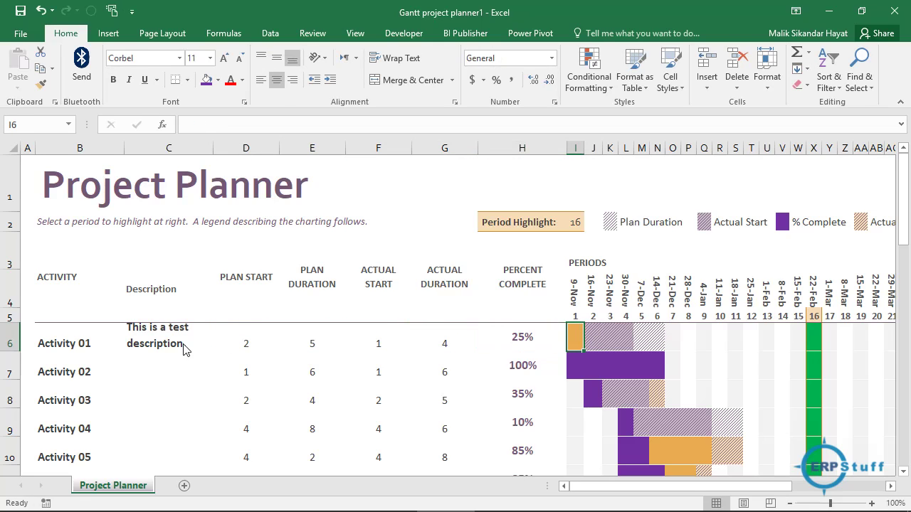
pyautogui.press('Left')
pyautogui.press('Left')
pyautogui.press('Left')
pyautogui.press('Left')
pyautogui.press('Left')
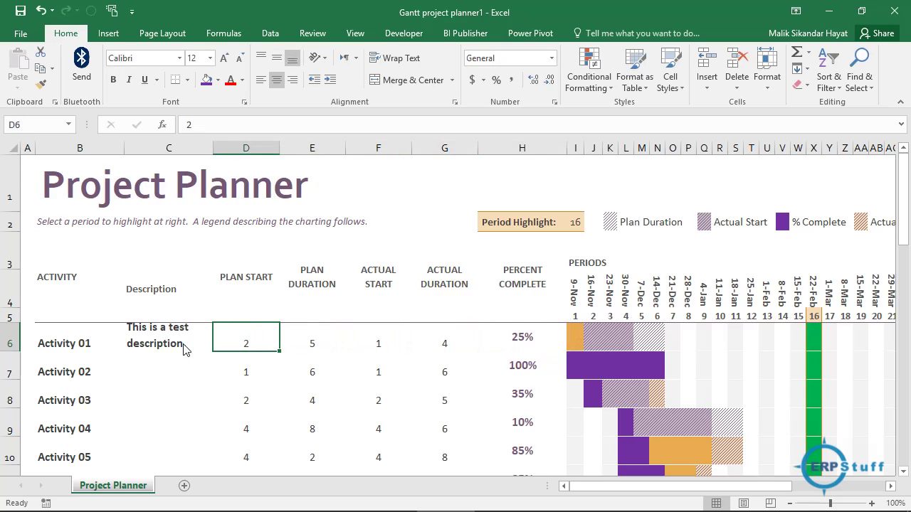
# Set Activity 01's plan start in D6 back to 1.
pyautogui.press('Right')
pyautogui.press('Left')
pyautogui.write('1')
pyautogui.hotkey('ctrl', 'Return')
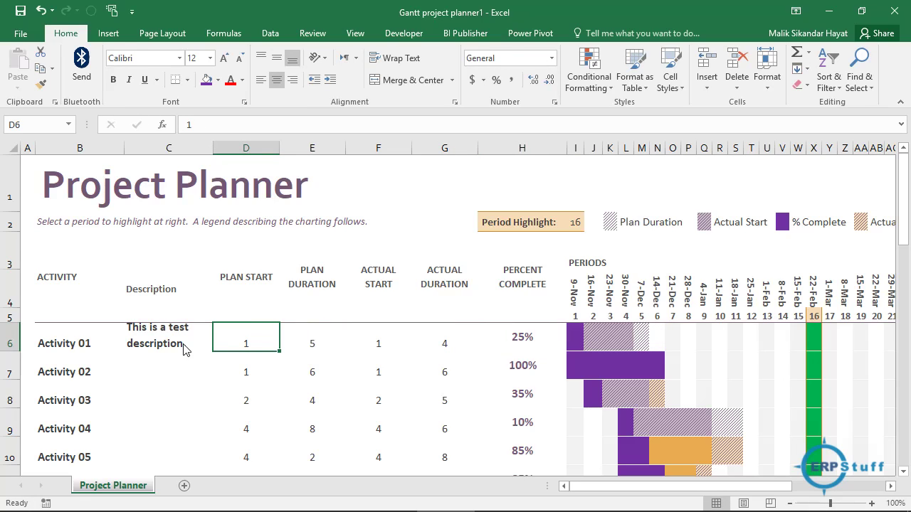
# Try 10 as the plan start of Activity 01 in D6.
pyautogui.write('1')
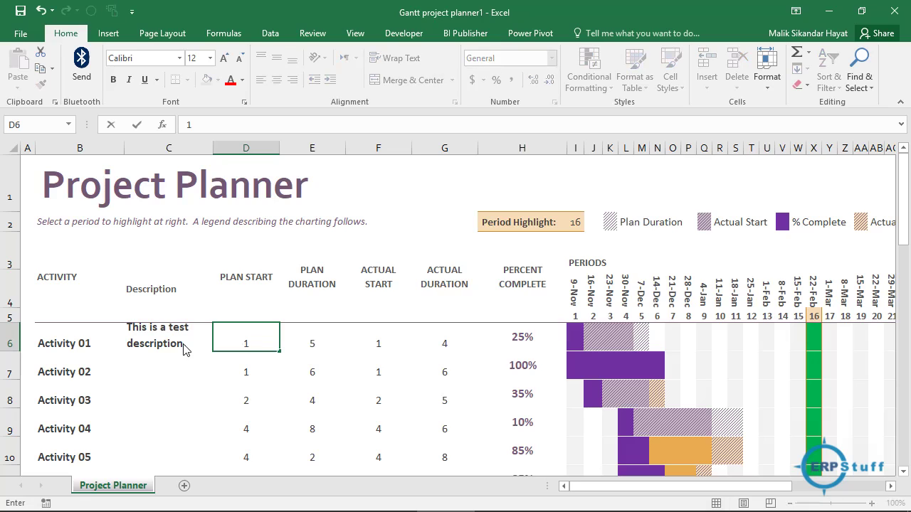
pyautogui.write('0')
pyautogui.press('Right')
pyautogui.press('Left')
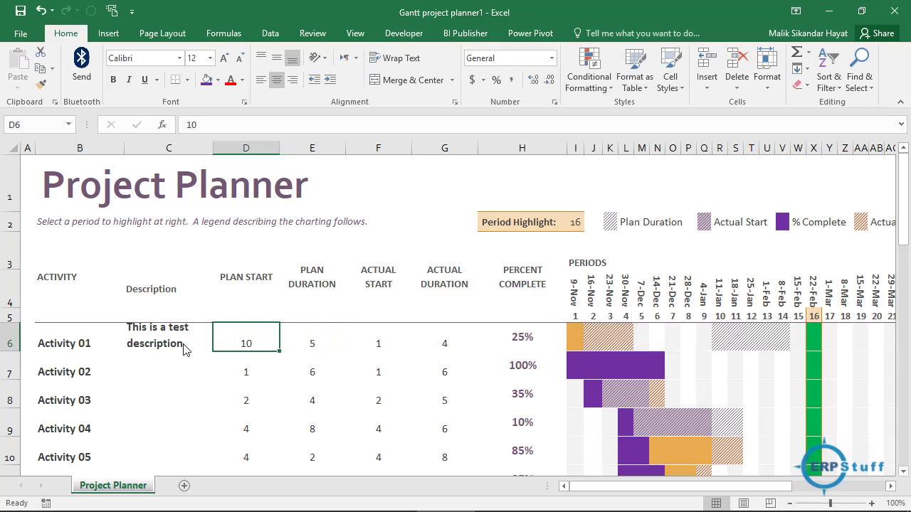
# Try 16 as the plan start of Activity 01 in D6.
pyautogui.press('Right')
pyautogui.press('Left')
pyautogui.write('16')
pyautogui.press('Return')
pyautogui.press('Right')
pyautogui.press('Left')
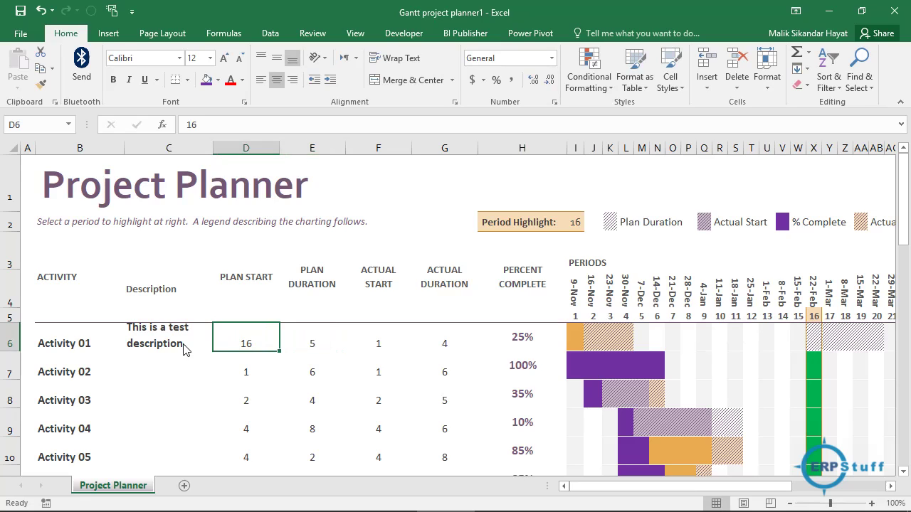
# Undo the trial plan start entries for Activity 01 and go to the first chart cell of its row.
pyautogui.hotkey('ctrl', 'z')
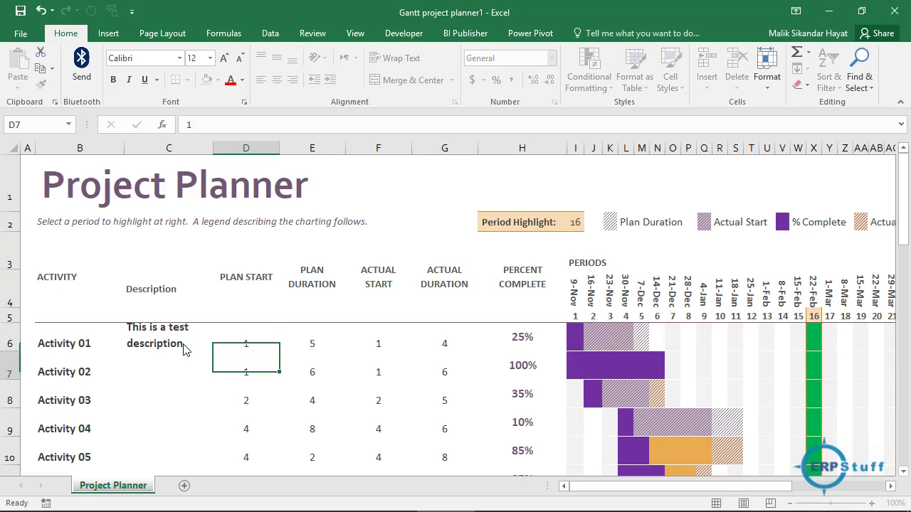
pyautogui.press('Right')
pyautogui.press('Right')
pyautogui.press('Right')
pyautogui.press('Right')
pyautogui.press('Right')
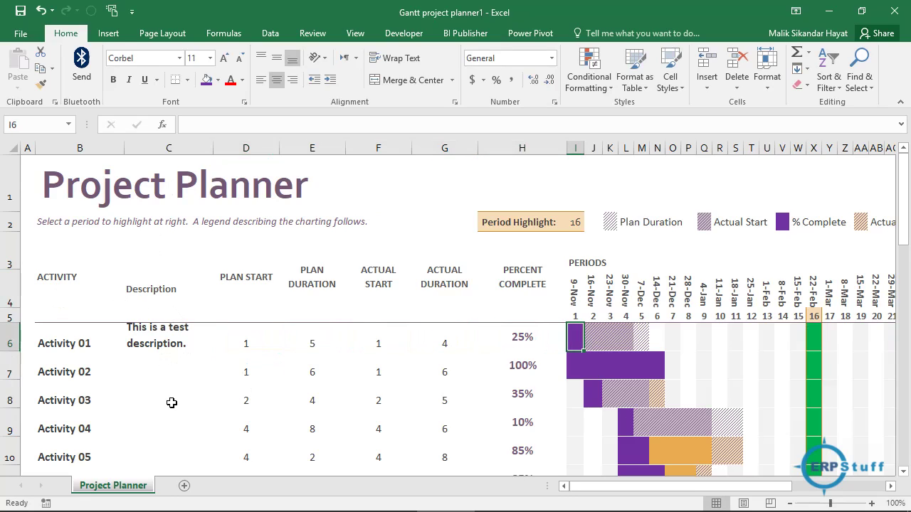
# Review the conditional formatting rules applied to chart cell L6 and close the rules manager without changes.
pyautogui.click(619, 337)
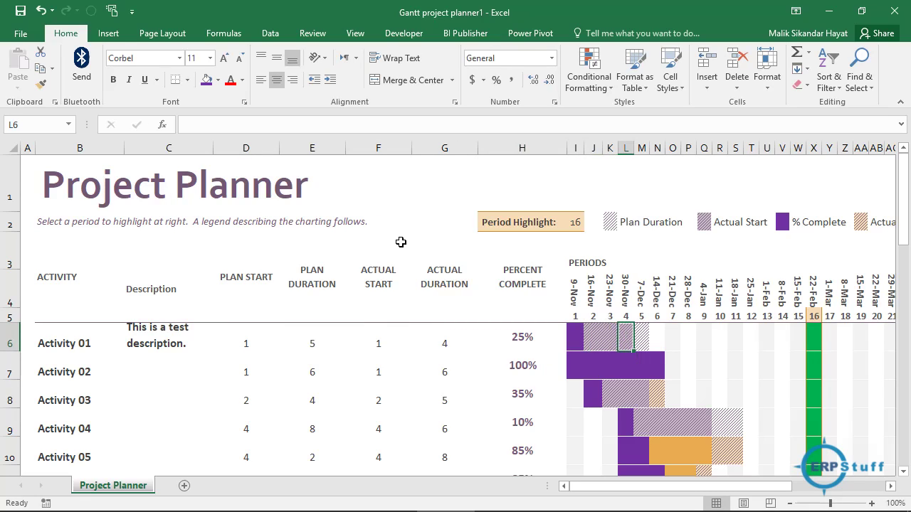
pyautogui.click(609, 87)
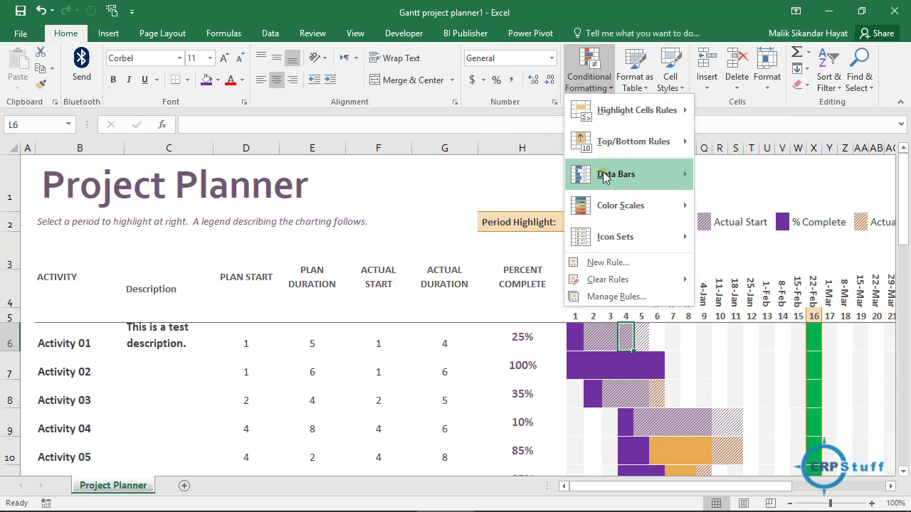
pyautogui.click(616, 297)
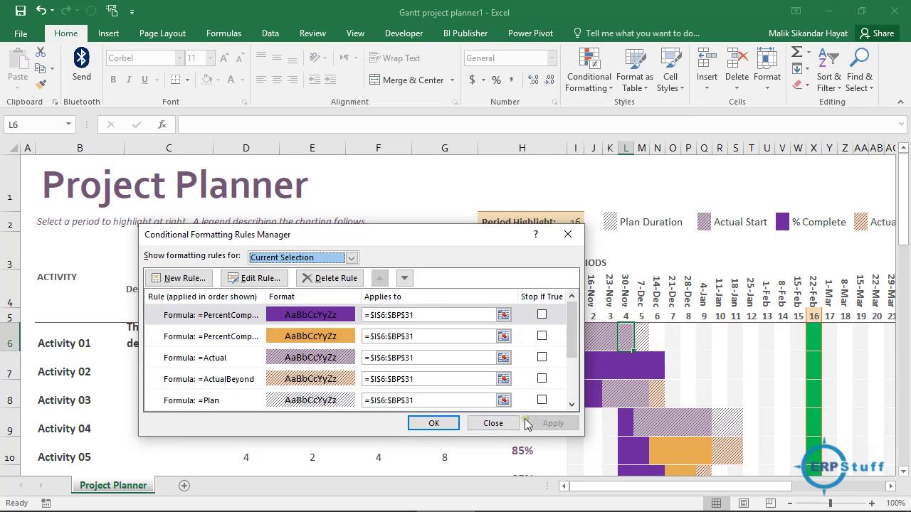
pyautogui.click(503, 424)
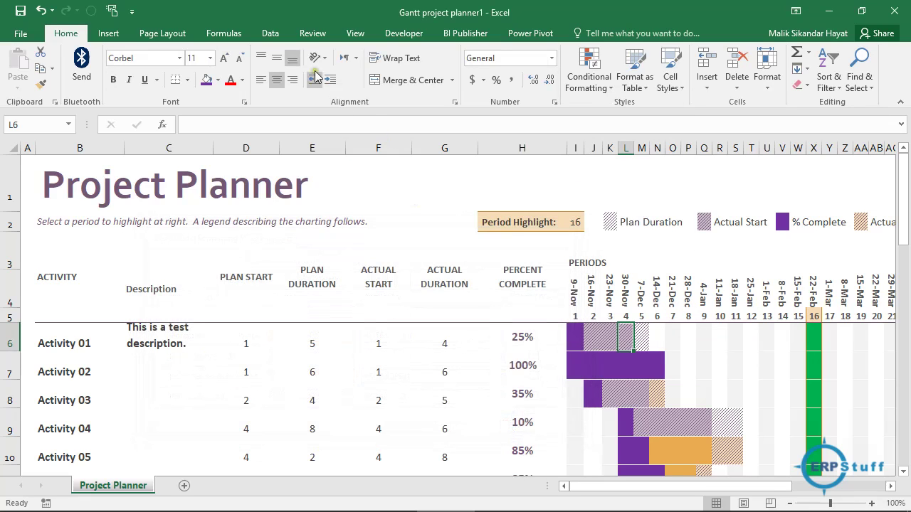
# Inspect the formula behind the defined name Actual in the Name Manager without changing it.
pyautogui.click(237, 39)
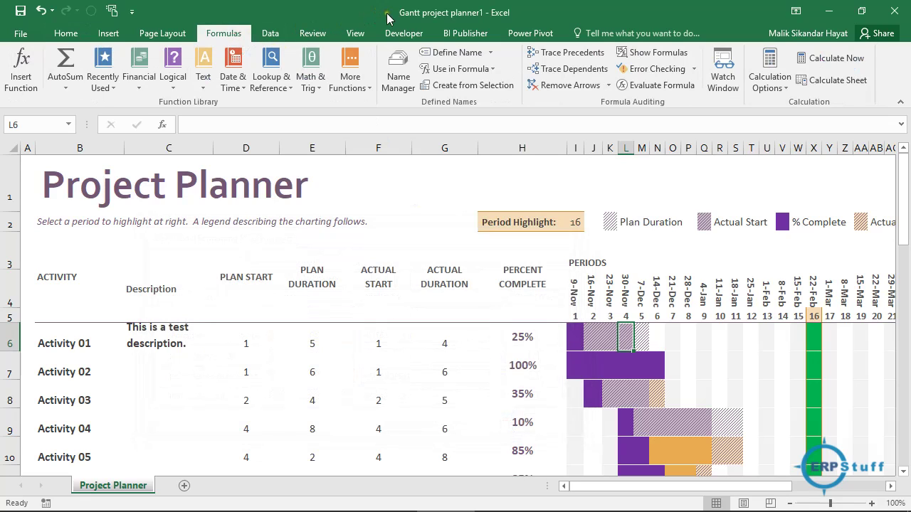
pyautogui.click(462, 69)
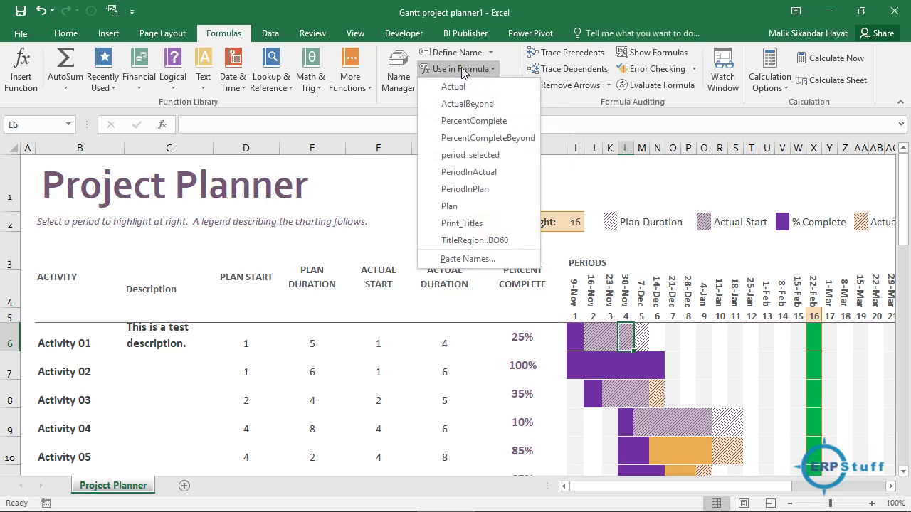
pyautogui.click(396, 79)
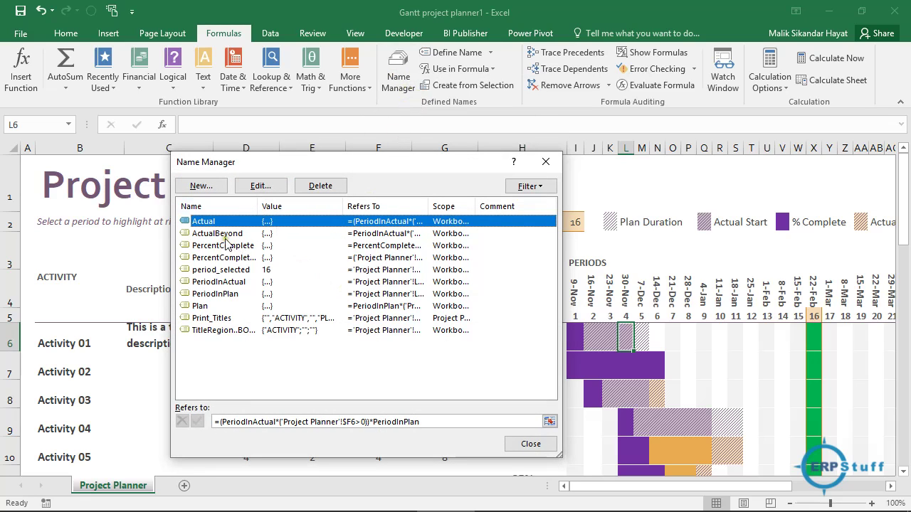
pyautogui.click(261, 186)
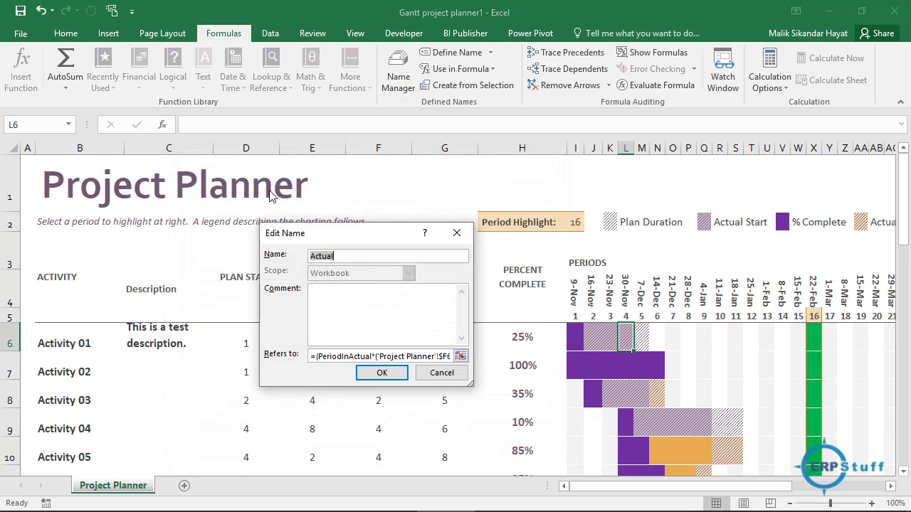
pyautogui.moveTo(346, 356); pyautogui.dragTo(481, 354)
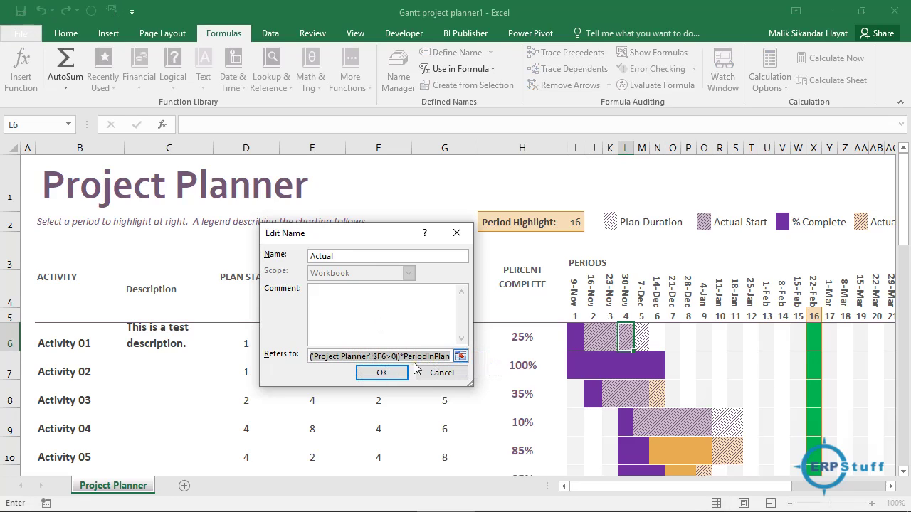
pyautogui.click(436, 373)
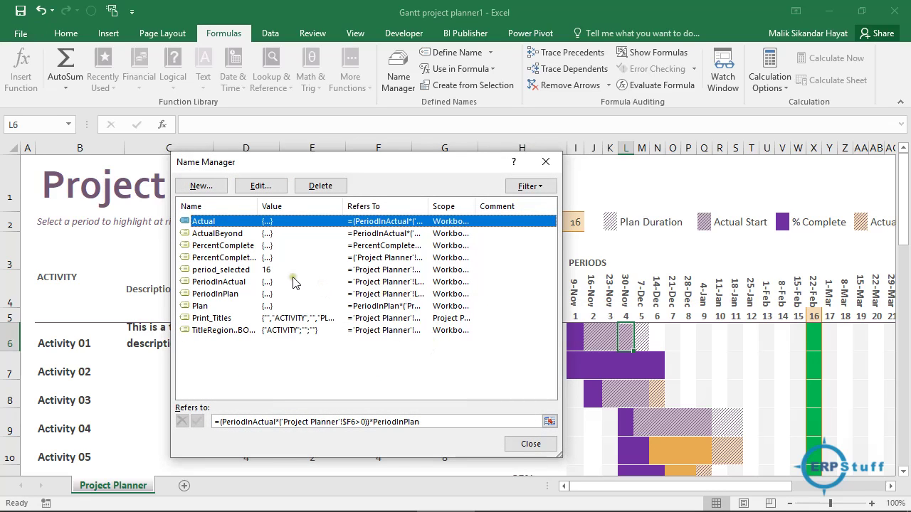
# Review what the defined names Plan, PeriodInPlan and period_selected refer to.
pyautogui.click(206, 306)
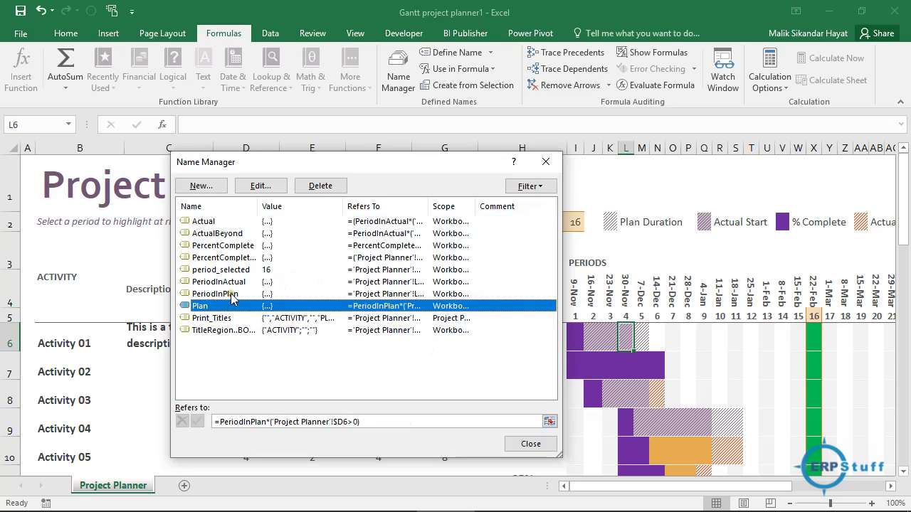
pyautogui.click(232, 295)
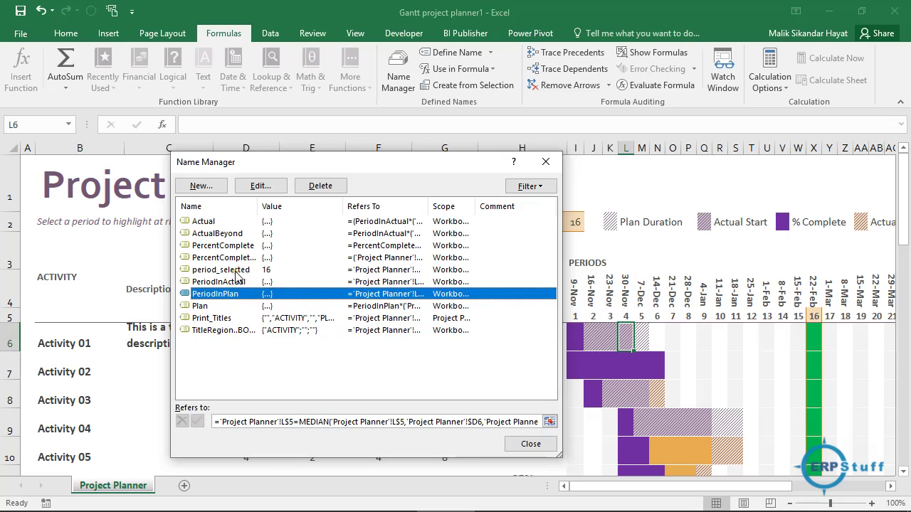
pyautogui.click(235, 271)
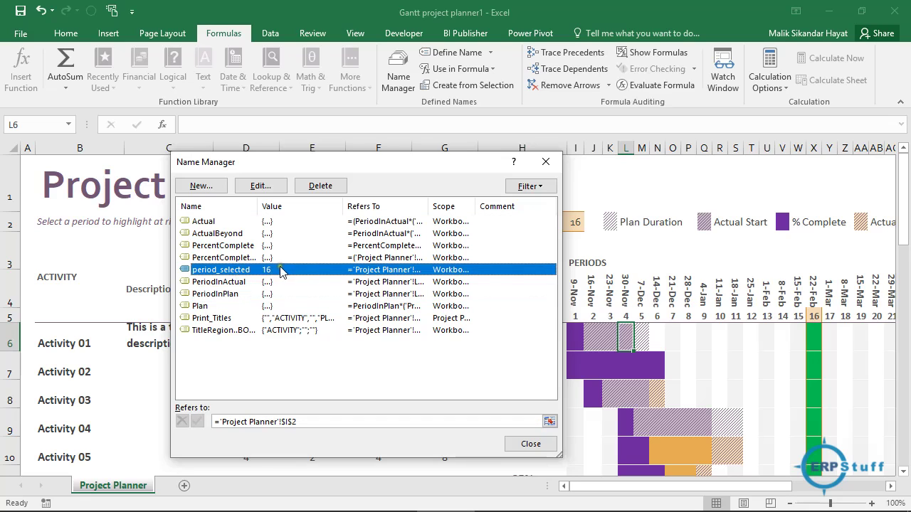
# Inspect the definition of the period_selected name and close the Name Manager without changes.
pyautogui.moveTo(393, 165); pyautogui.dragTo(425, 168)
pyautogui.click(241, 187)
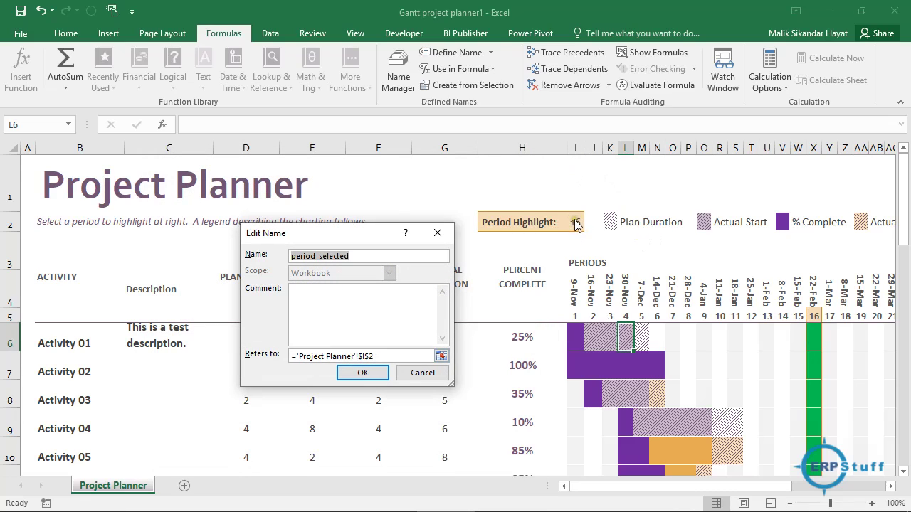
pyautogui.click(422, 374)
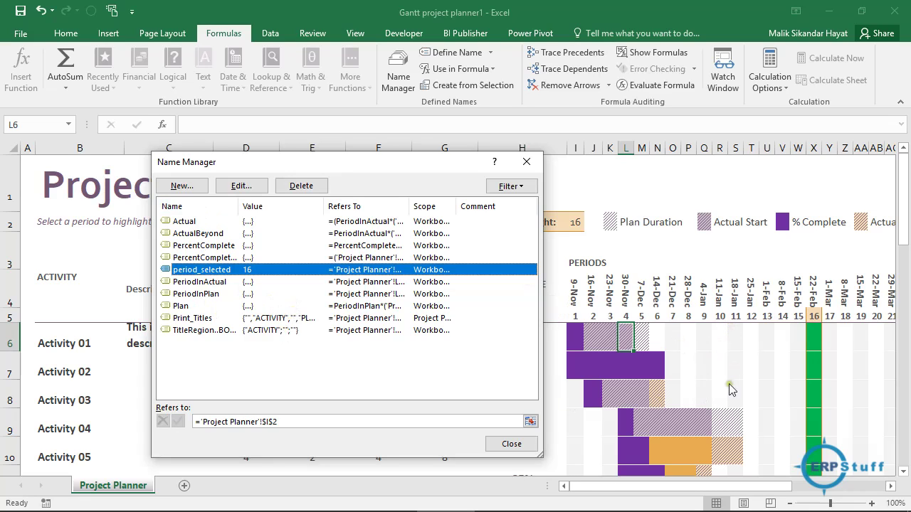
pyautogui.click(511, 444)
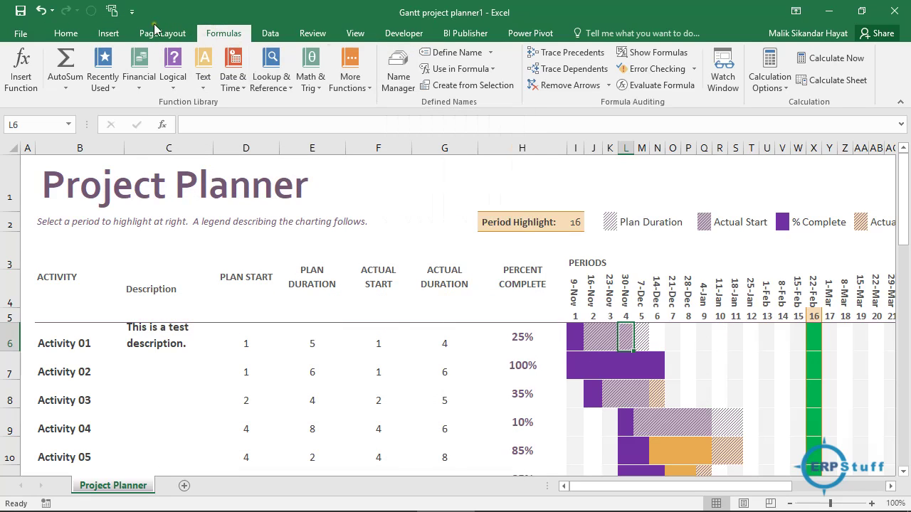
pyautogui.click(74, 34)
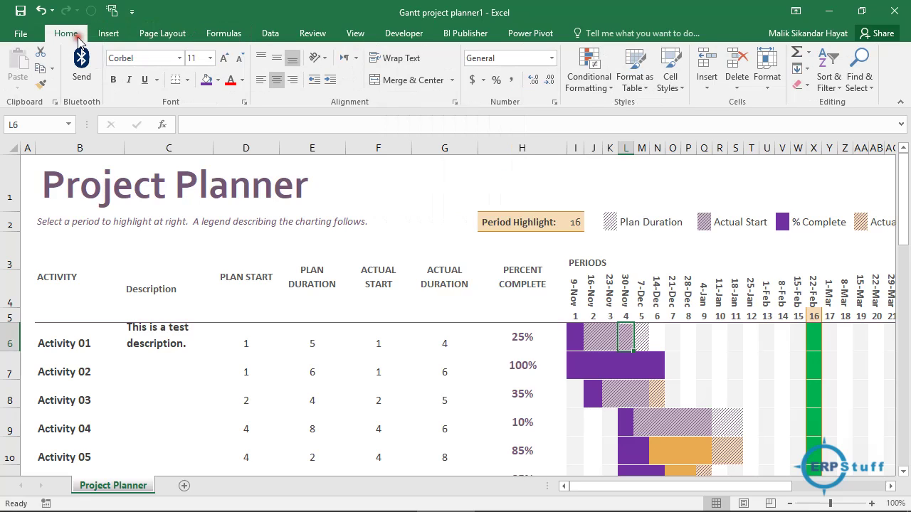
# Open the conditional formatting rule ActualBeyond applied to cell L6 and inspect its formula.
pyautogui.click(610, 67)
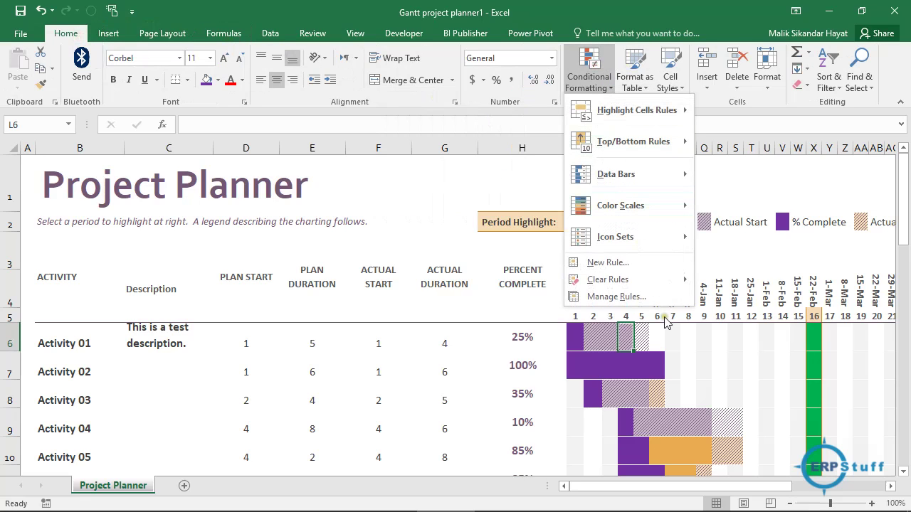
pyautogui.click(616, 297)
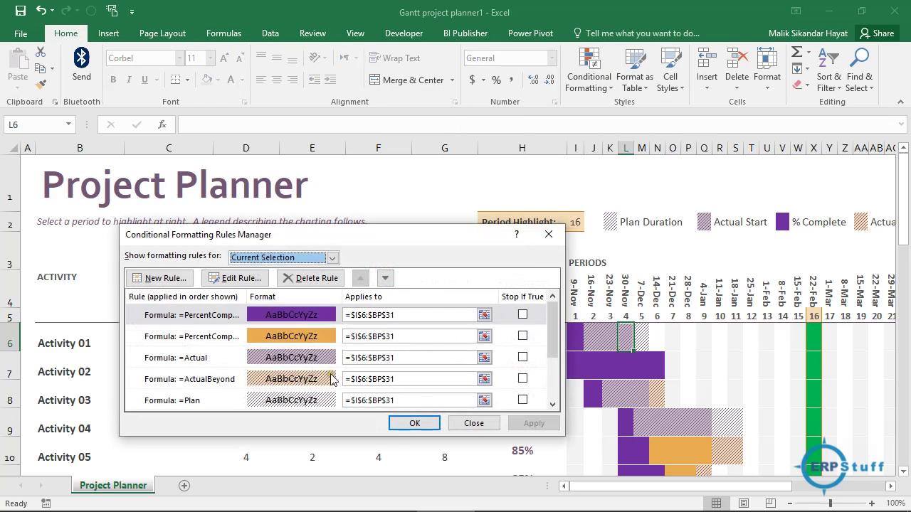
pyautogui.click(223, 381)
pyautogui.click(254, 278)
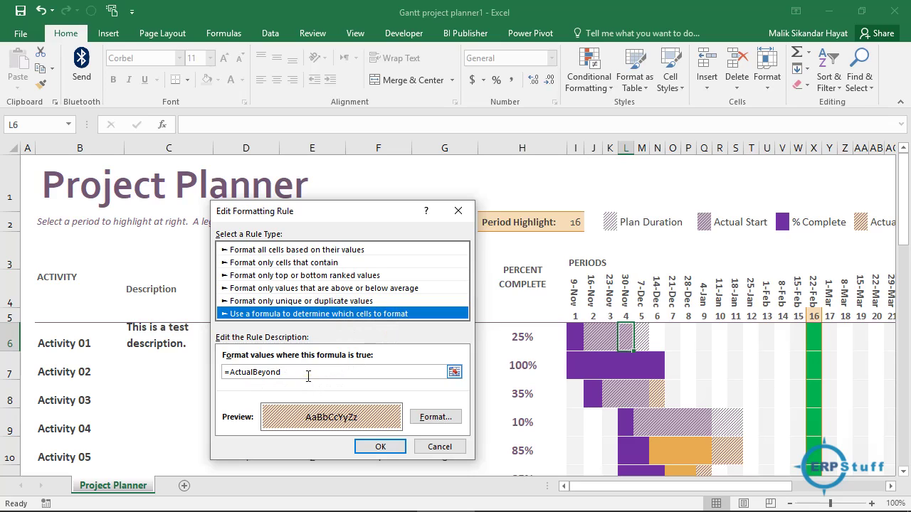
pyautogui.click(454, 372)
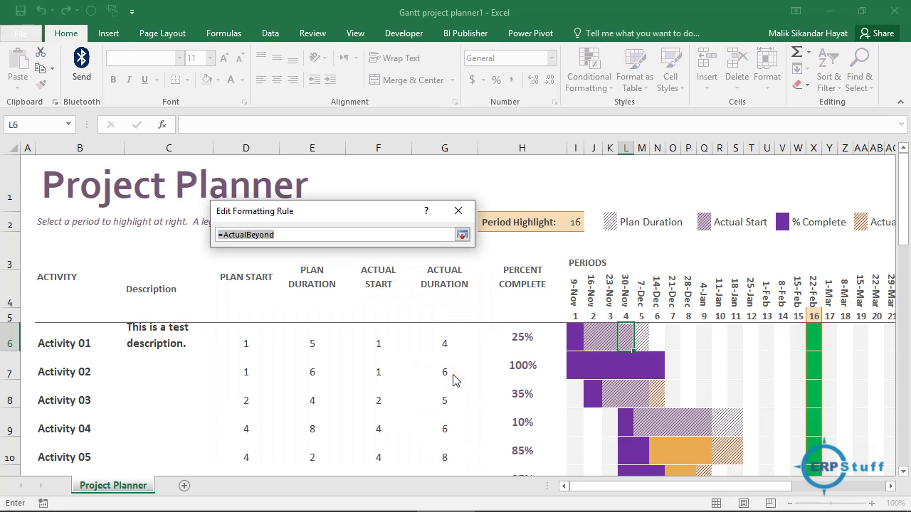
pyautogui.click(463, 234)
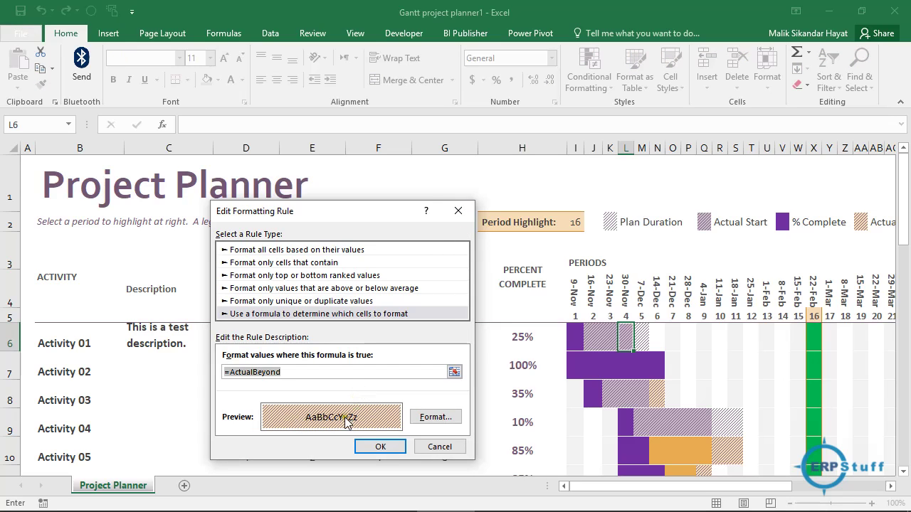
# Inspect the fill colours and pattern styles of the ActualBeyond rule, and close the rules manager without changes.
pyautogui.click(427, 418)
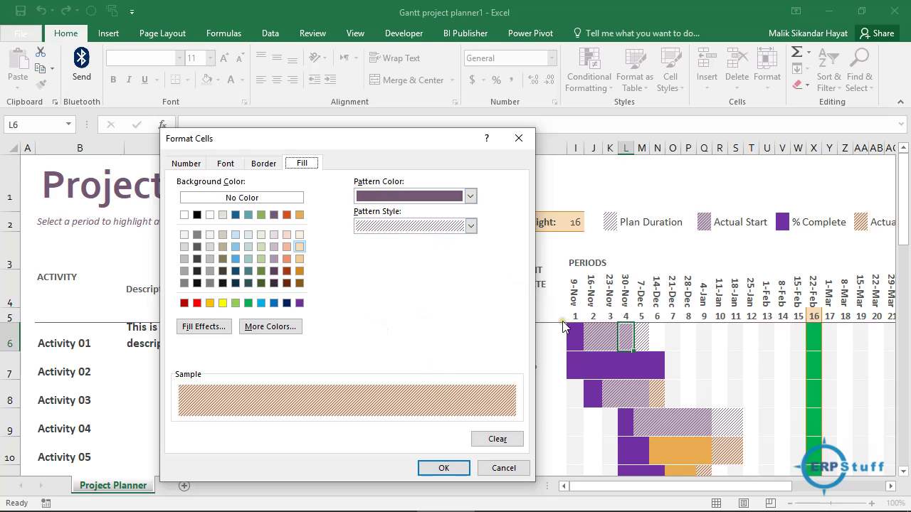
pyautogui.click(471, 226)
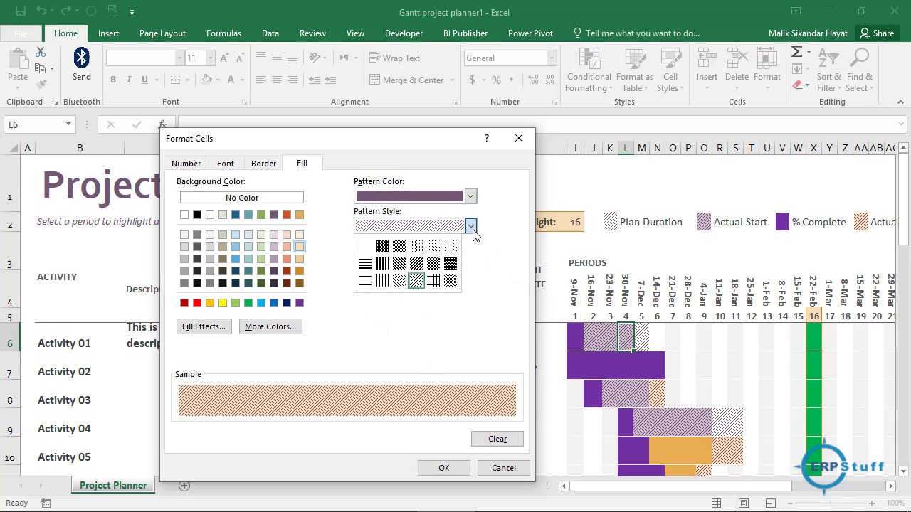
pyautogui.click(471, 226)
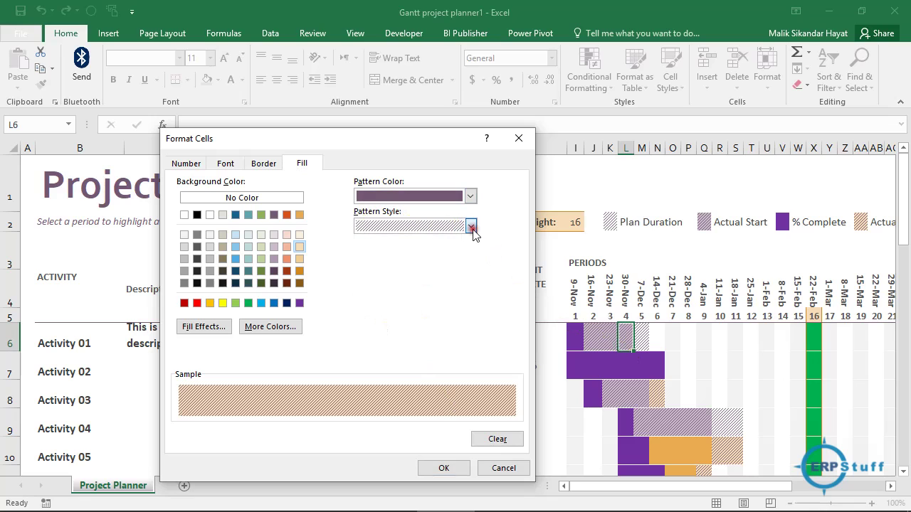
pyautogui.click(497, 473)
pyautogui.click(443, 447)
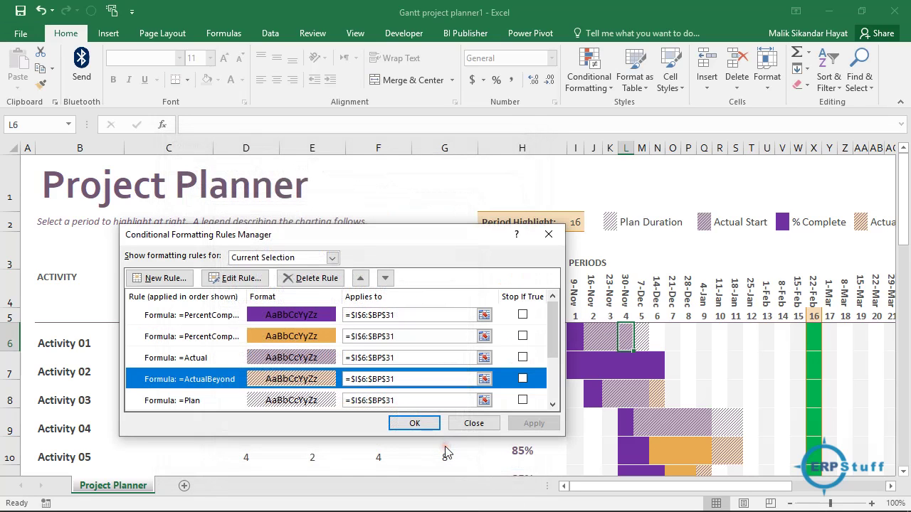
pyautogui.click(475, 421)
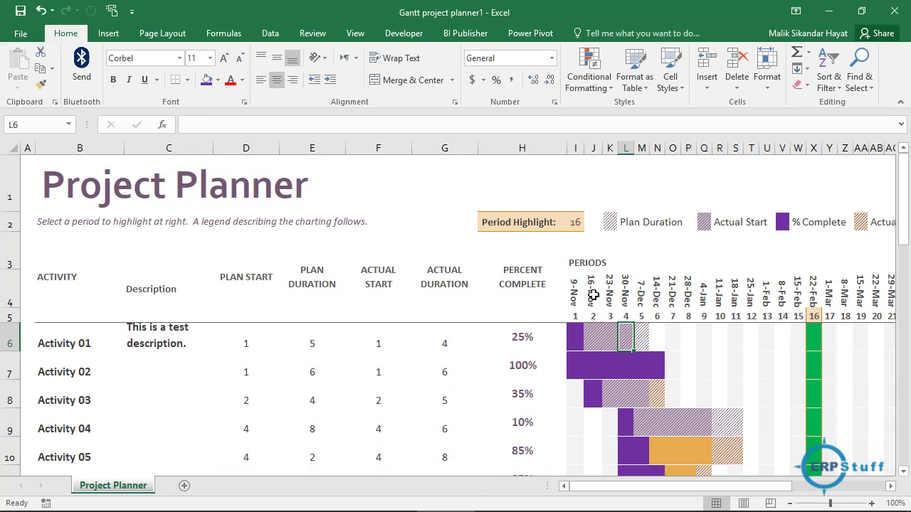
# Review the weekly period dates along row 4, from the first period through past the last one.
pyautogui.moveTo(570, 298); pyautogui.dragTo(711, 291)
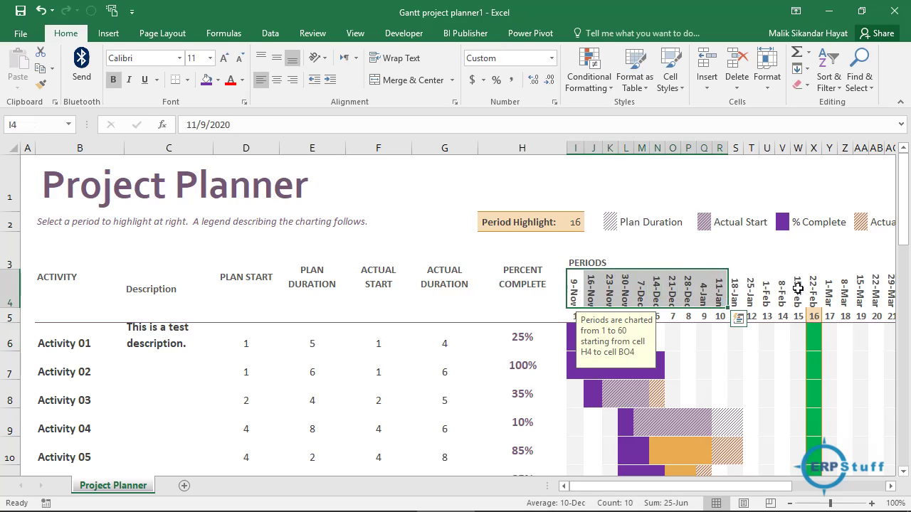
pyautogui.press('Right')
pyautogui.press('Right')
pyautogui.press('Right')
pyautogui.press('Right')
pyautogui.press('Right')
pyautogui.press('Right')
pyautogui.press('Right')
pyautogui.press('Right')
pyautogui.press('Right')
pyautogui.press('Right')
pyautogui.press('Right')
pyautogui.press('Right')
pyautogui.press('Right')
pyautogui.press('Right')
pyautogui.press('Right')
pyautogui.press('Right')
pyautogui.press('Right')
pyautogui.press('Right')
pyautogui.press('Right')
pyautogui.press('Right')
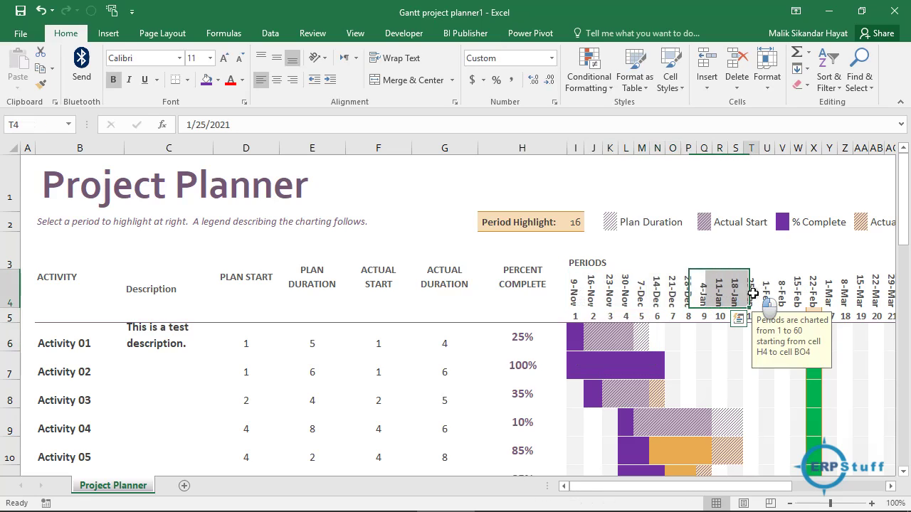
pyautogui.press('Right')
pyautogui.press('Right')
pyautogui.press('Right')
pyautogui.press('Right')
pyautogui.press('Right')
pyautogui.press('Right')
pyautogui.press('Right')
pyautogui.press('Right')
pyautogui.press('Right')
pyautogui.press('Right')
pyautogui.press('Right')
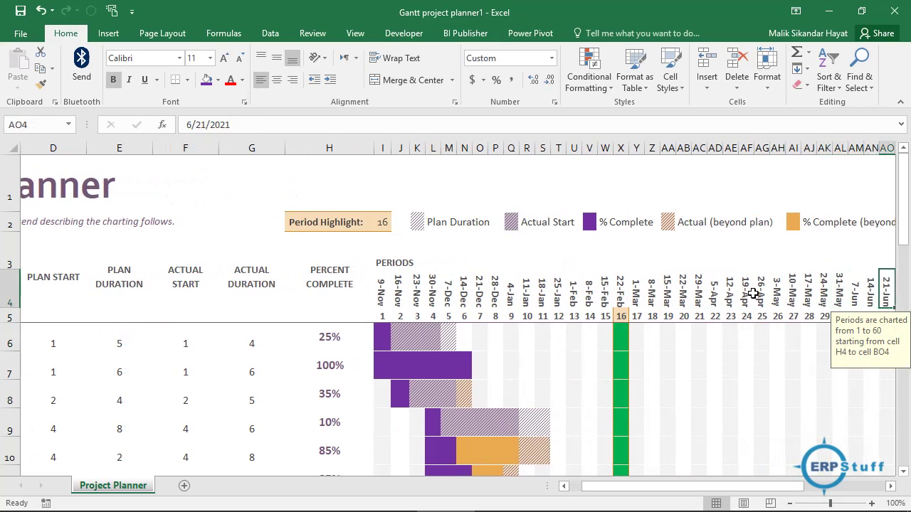
pyautogui.press('Right')
pyautogui.press('Right')
pyautogui.press('Right')
pyautogui.press('Right')
pyautogui.press('Right')
pyautogui.press('Right')
pyautogui.press('Right')
pyautogui.press('Right')
pyautogui.press('Right')
pyautogui.press('Right')
pyautogui.press('Right')
pyautogui.press('Right')
pyautogui.press('Right')
pyautogui.press('Right')
pyautogui.press('Right')
pyautogui.press('Right')
pyautogui.press('Right')
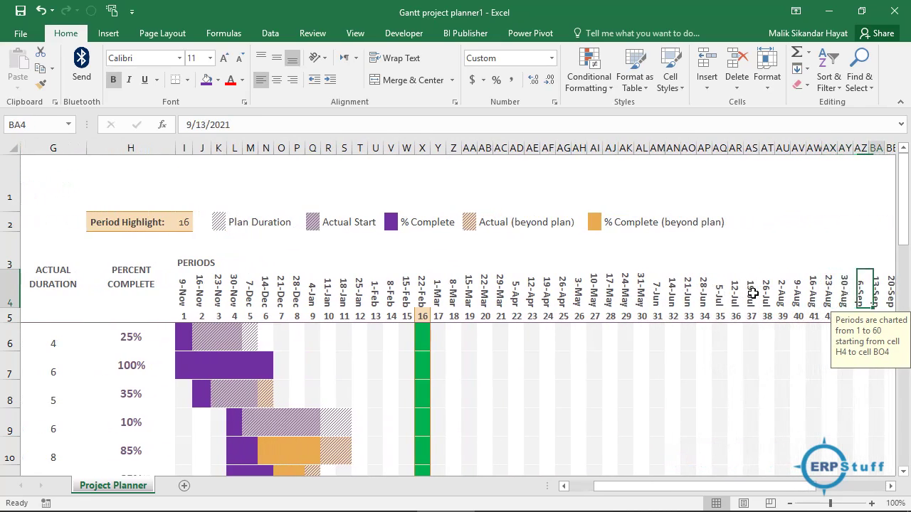
pyautogui.press('Right')
pyautogui.press('Right')
pyautogui.press('Right')
pyautogui.press('Right')
pyautogui.press('Right')
pyautogui.press('Right')
pyautogui.press('Right')
pyautogui.press('Right')
pyautogui.press('Right')
pyautogui.press('Right')
pyautogui.press('Right')
pyautogui.press('Right')
pyautogui.press('Right')
pyautogui.press('Right')
pyautogui.press('Right')
pyautogui.press('Right')
pyautogui.press('Right')
pyautogui.press('Right')
pyautogui.press('Right')
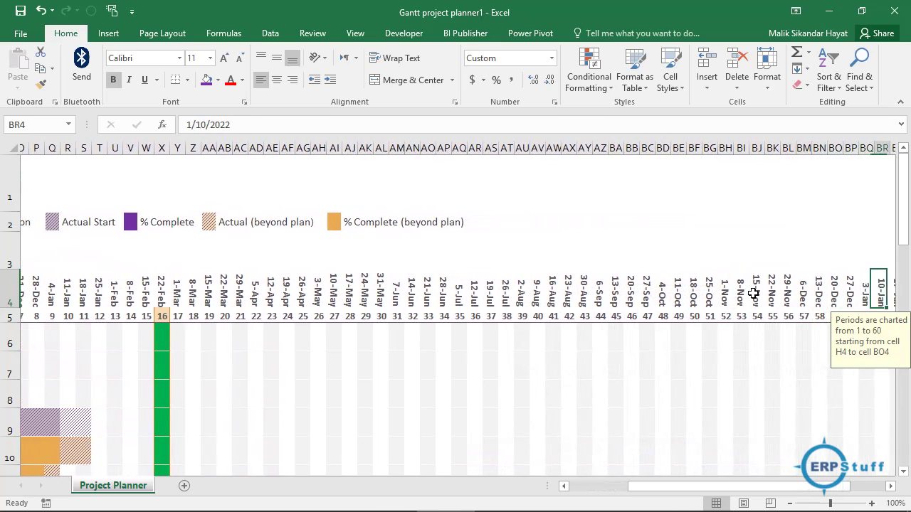
pyautogui.press('Right')
pyautogui.press('Right')
pyautogui.press('Right')
pyautogui.press('Right')
pyautogui.press('Right')
pyautogui.press('Right')
pyautogui.press('Right')
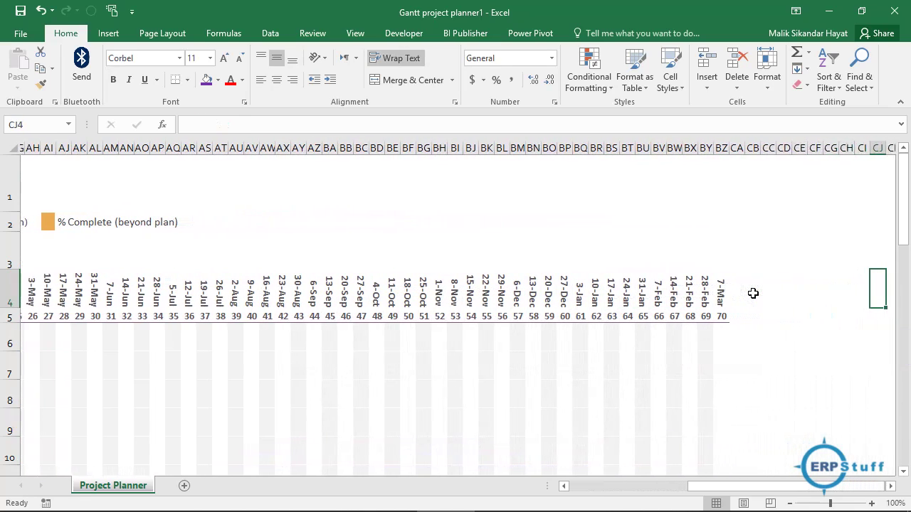
# Check the last two weekly dates in BY4:BZ4, and go back along row 4 to the first periods.
pyautogui.moveTo(635, 299); pyautogui.dragTo(648, 299)
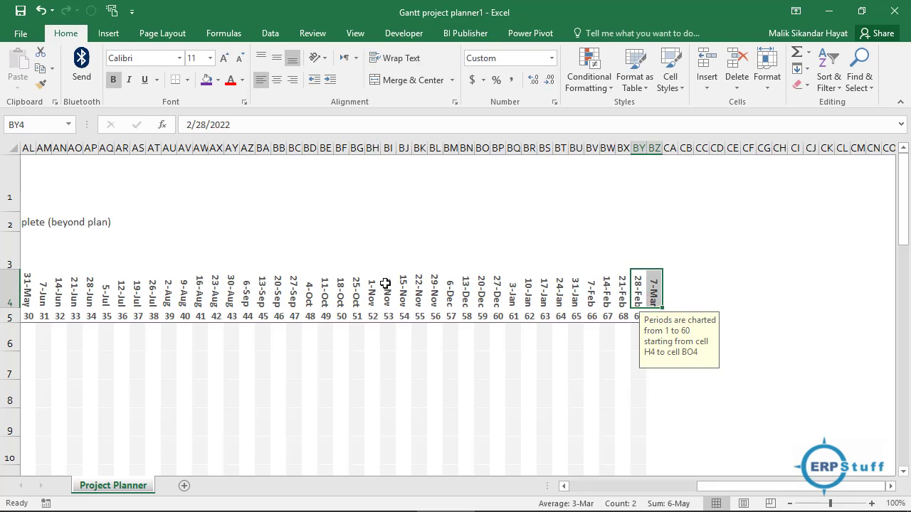
pyautogui.click(439, 293)
pyautogui.press('Left')
pyautogui.press('Left')
pyautogui.press('Left')
pyautogui.press('Left')
pyautogui.press('Left')
pyautogui.press('Left')
pyautogui.press('Left')
pyautogui.press('Left')
pyautogui.press('Left')
pyautogui.press('Left')
pyautogui.press('Left')
pyautogui.press('Left')
pyautogui.press('Left')
pyautogui.press('Left')
pyautogui.press('Left')
pyautogui.press('Left')
pyautogui.press('Left')
pyautogui.press('Left')
pyautogui.press('Left')
pyautogui.press('Left')
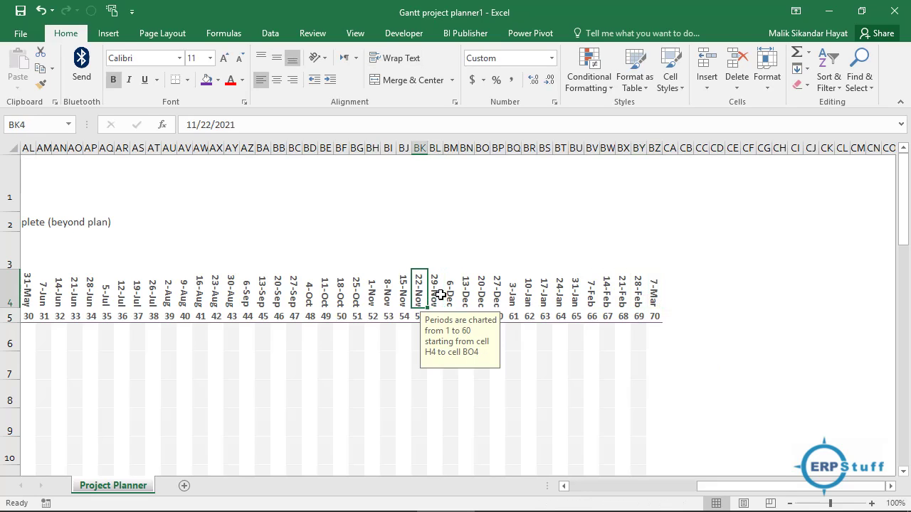
pyautogui.press('Left')
pyautogui.press('Left')
pyautogui.press('Left')
pyautogui.press('Left')
pyautogui.press('Left')
pyautogui.press('Left')
pyautogui.press('Left')
pyautogui.press('Left')
pyautogui.press('Left')
pyautogui.press('Left')
pyautogui.press('Left')
pyautogui.press('Left')
pyautogui.press('Left')
pyautogui.press('Left')
pyautogui.press('Left')
pyautogui.press('Left')
pyautogui.press('Left')
pyautogui.press('Left')
pyautogui.press('Left')
pyautogui.press('Left')
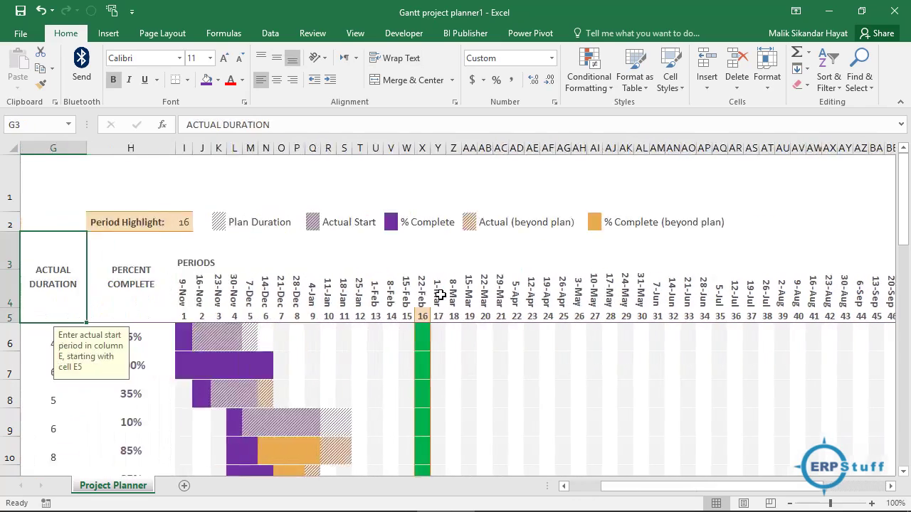
pyautogui.press('Right')
pyautogui.press('Right')
pyautogui.press('Right')
pyautogui.press('Right')
pyautogui.press('Right')
pyautogui.press('Right')
pyautogui.press('Right')
pyautogui.press('Right')
pyautogui.press('Right')
pyautogui.press('Right')
pyautogui.press('Right')
pyautogui.press('Right')
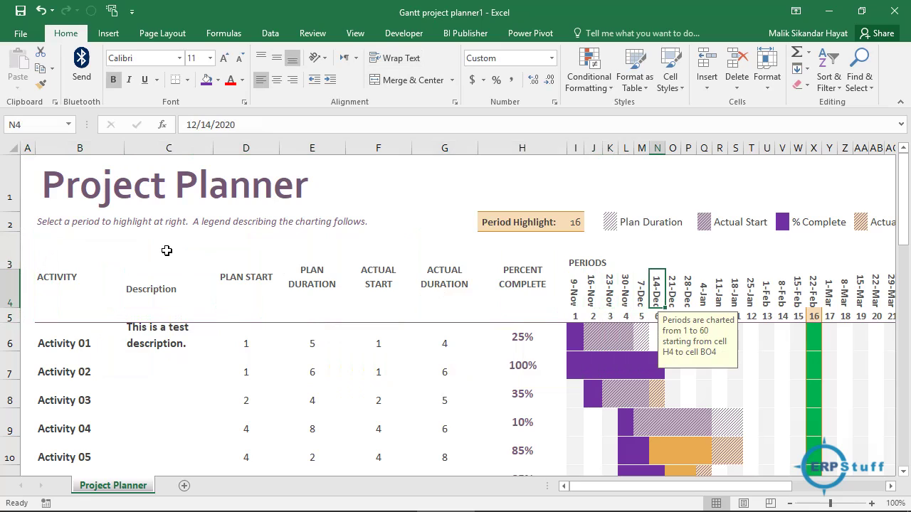
# Insert a new row above the weekly dates in row 4.
pyautogui.click(11, 293)
pyautogui.rightClick(12, 293)
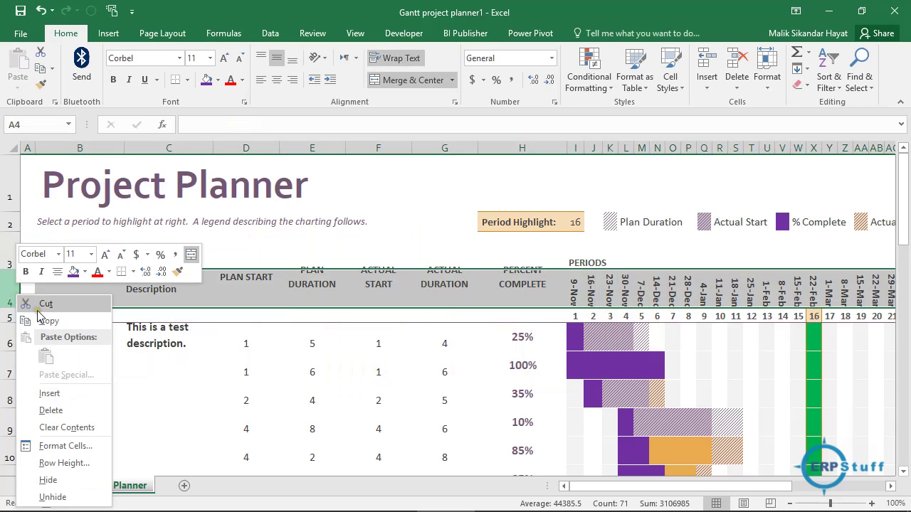
pyautogui.click(63, 394)
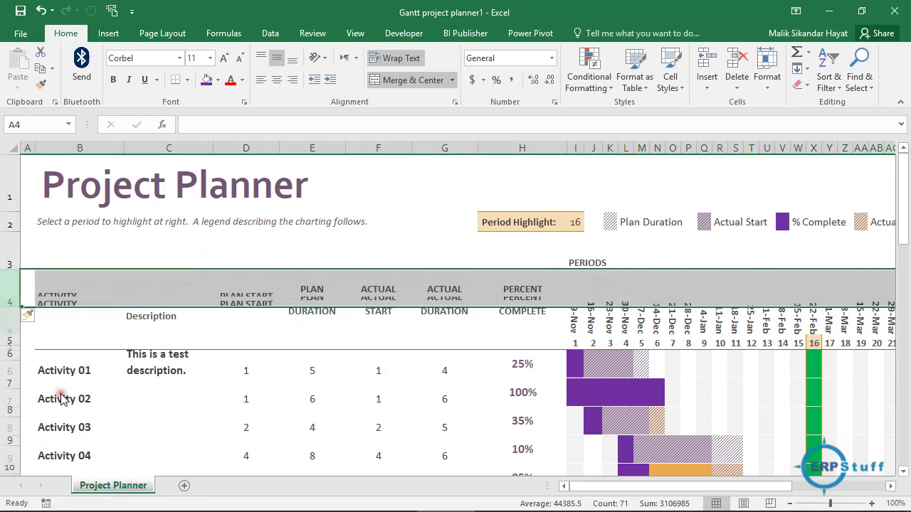
# Merge and center cells I4:T4 above the weekly dates and enter Jan-2020 as the month heading.
pyautogui.click(574, 292)
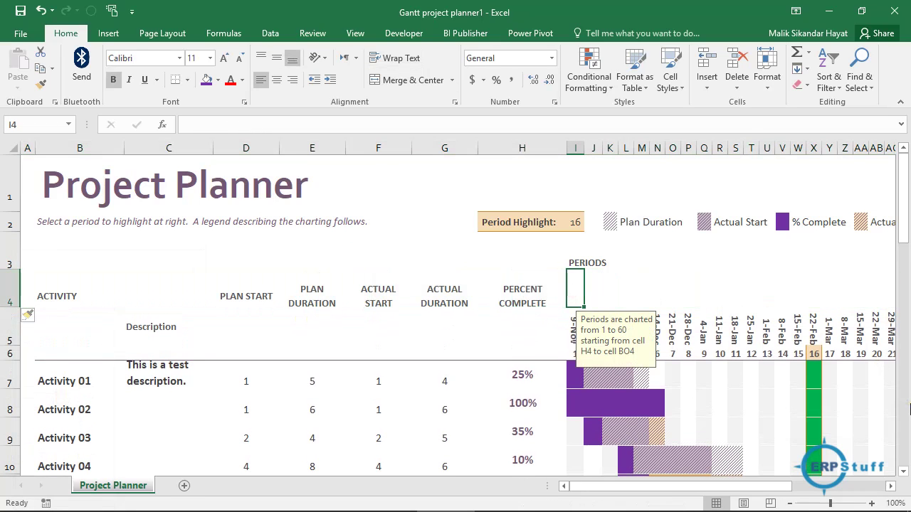
pyautogui.moveTo(575, 291); pyautogui.dragTo(752, 292)
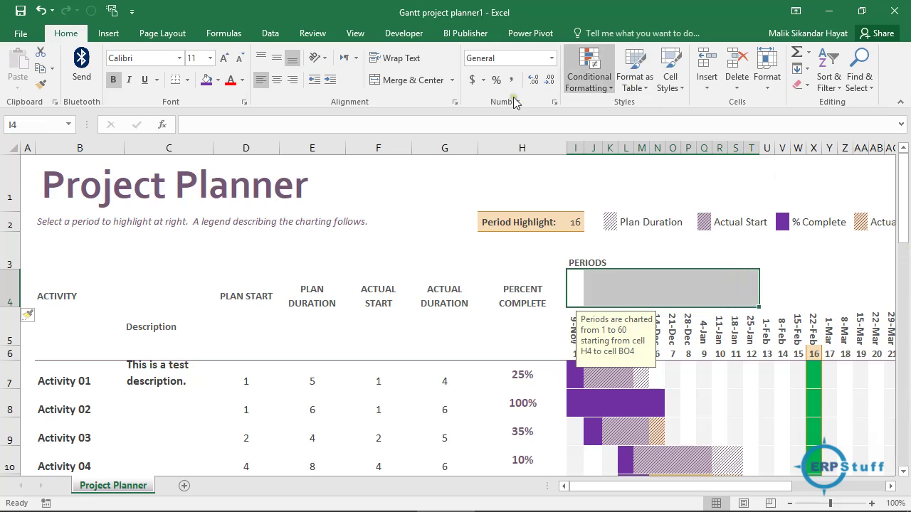
pyautogui.click(413, 80)
pyautogui.write('J')
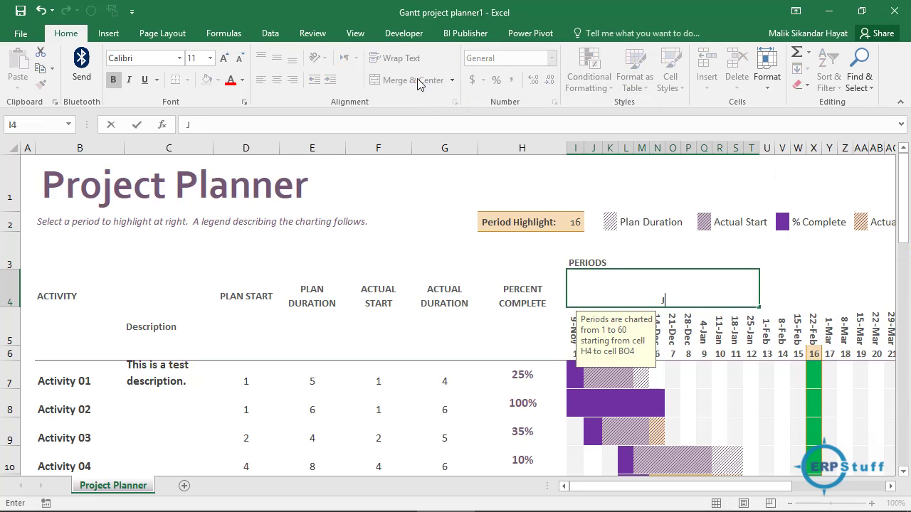
pyautogui.write('an-2020')
pyautogui.press('Return')
pyautogui.press('Up')
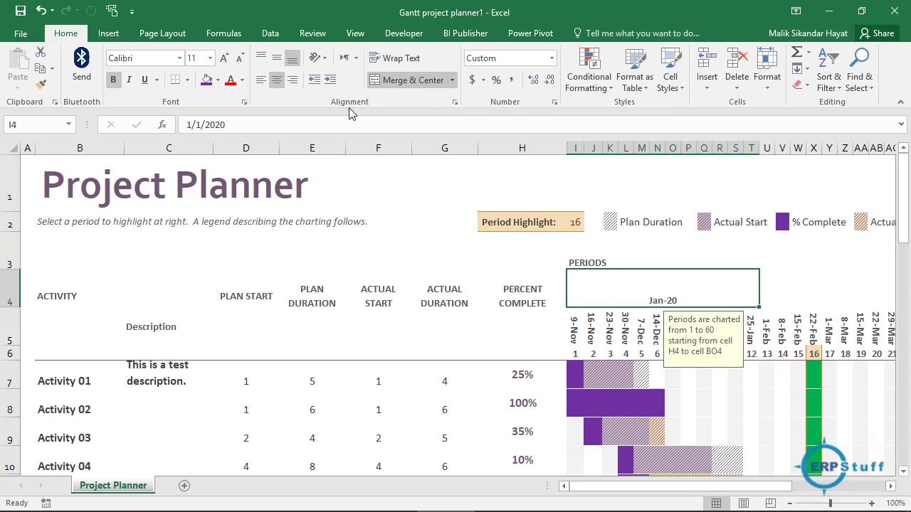
# Apply a thick outside border to the merged month heading in I4:T4.
pyautogui.click(186, 80)
pyautogui.click(207, 235)
pyautogui.click(785, 289)
pyautogui.click(722, 402)
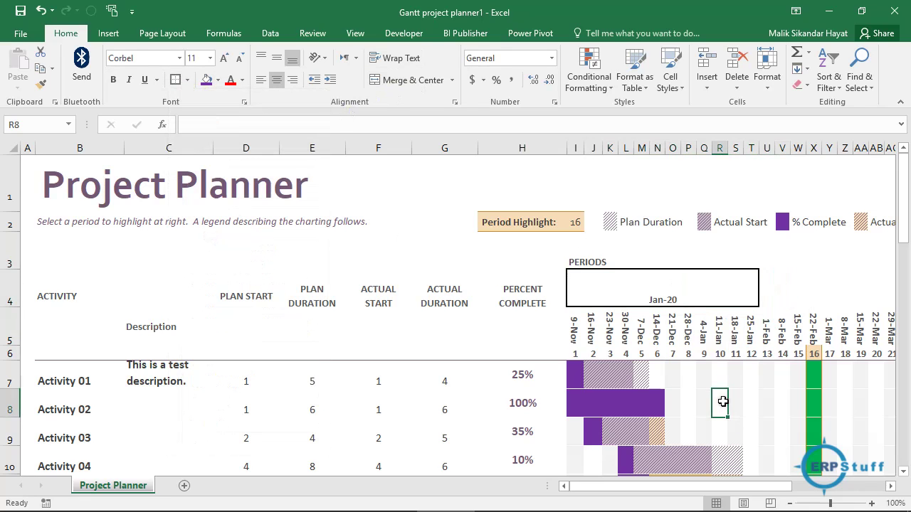
# Fill the merged month heading in I4:T4 with the light green theme colour.
pyautogui.click(680, 301)
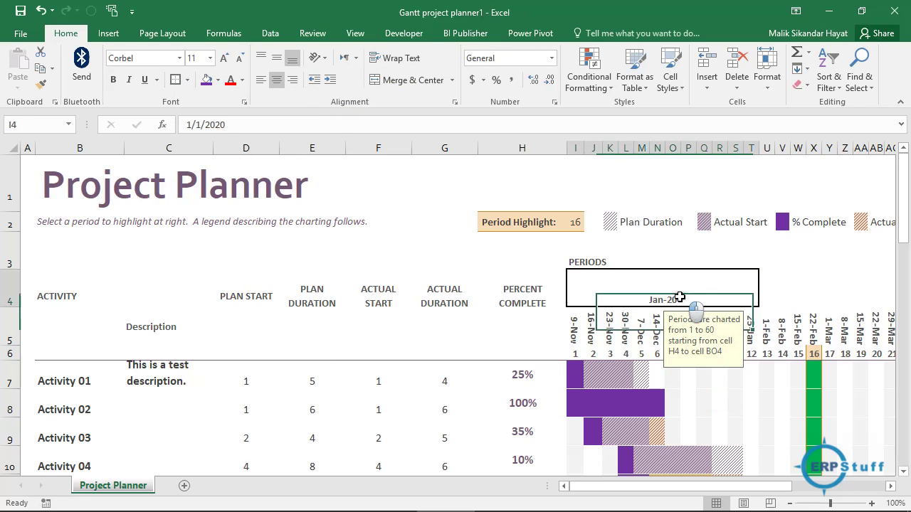
pyautogui.click(218, 80)
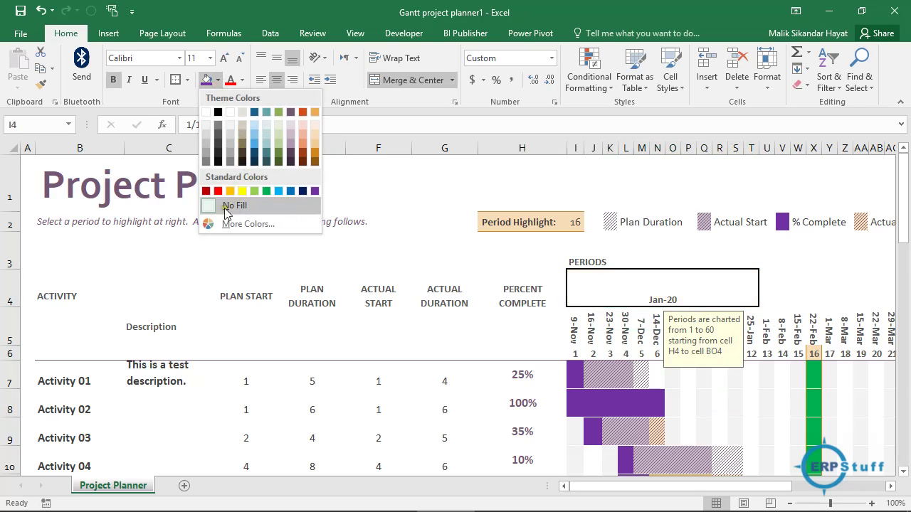
pyautogui.click(277, 129)
pyautogui.click(782, 290)
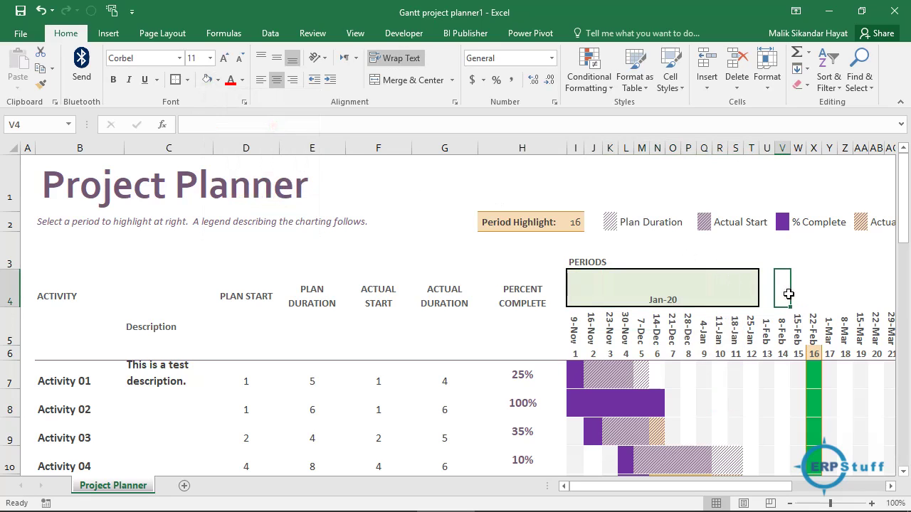
pyautogui.press('Left')
pyautogui.press('Left')
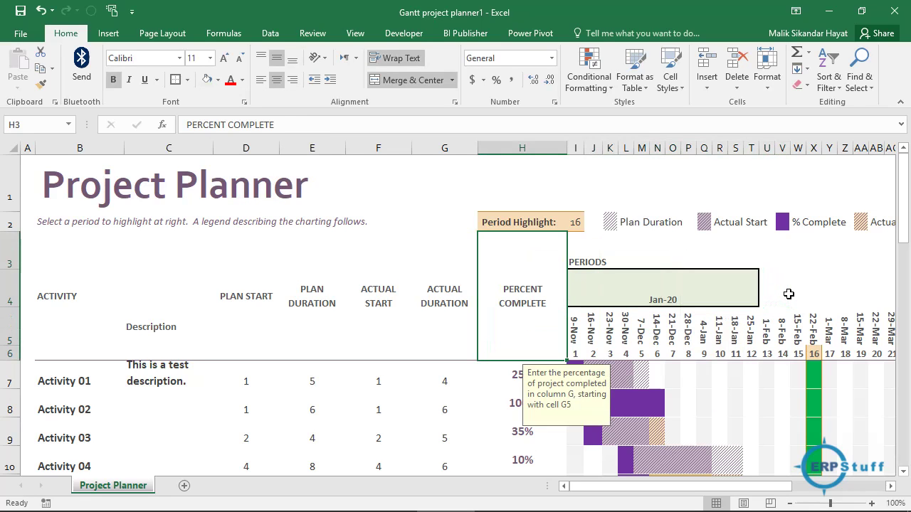
pyautogui.click(713, 294)
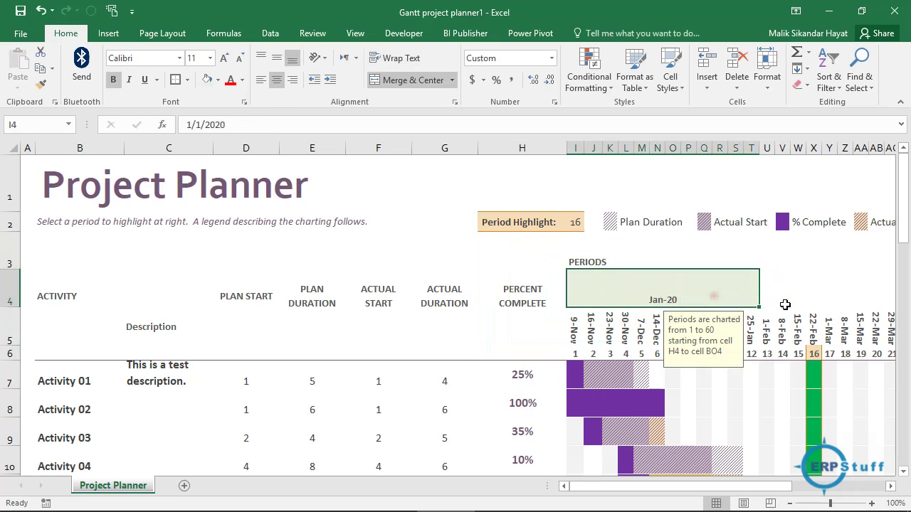
pyautogui.moveTo(785, 305); pyautogui.dragTo(785, 305)
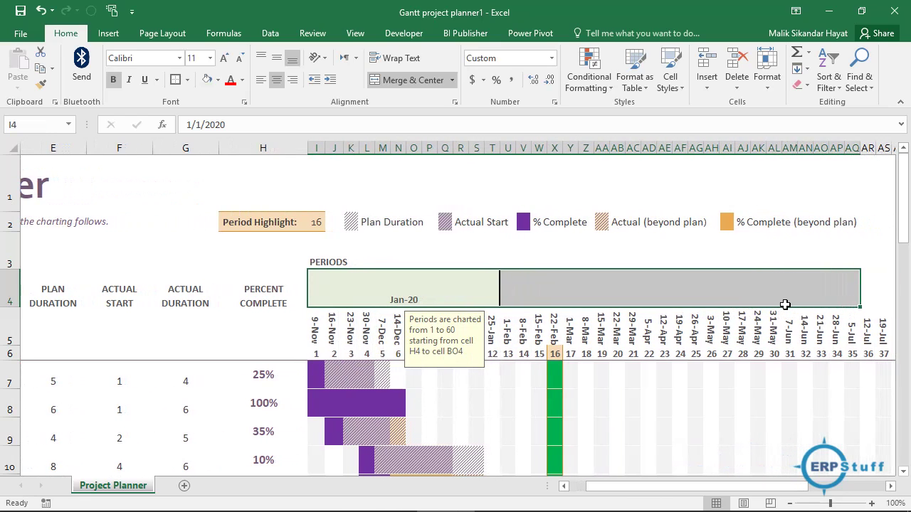
pyautogui.press('Down')
pyautogui.press('Down')
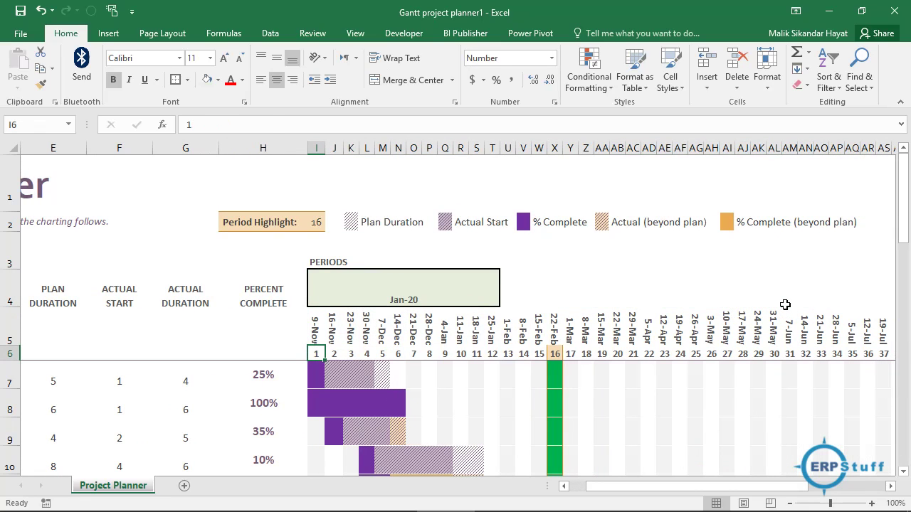
# Examine the activity rows and their Gantt bars down to the end of the activity list.
pyautogui.press('Left')
pyautogui.press('Home')
pyautogui.press('Down')
pyautogui.press('Down')
pyautogui.press('Down')
pyautogui.press('Down')
pyautogui.press('Down')
pyautogui.press('Down')
pyautogui.press('Down')
pyautogui.press('Down')
pyautogui.press('Down')
pyautogui.press('Down')
pyautogui.press('Down')
pyautogui.press('Down')
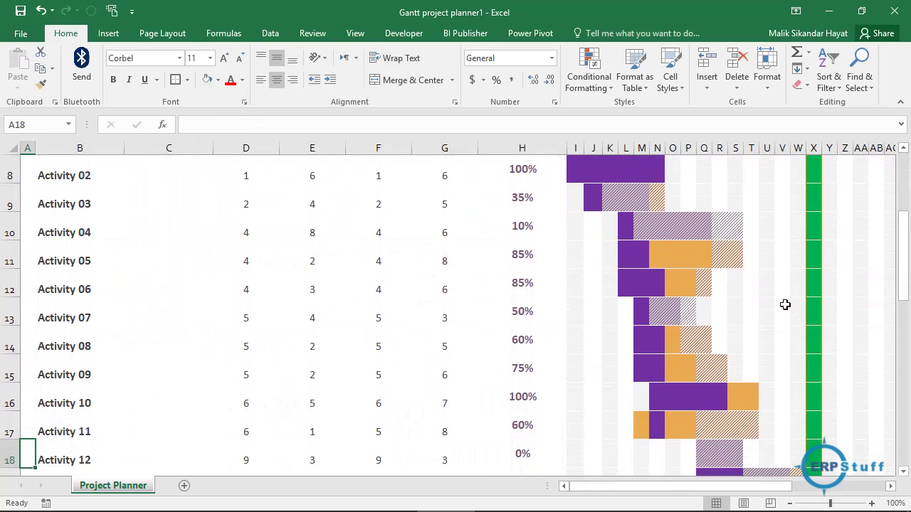
pyautogui.press('Down')
pyautogui.press('Down')
pyautogui.press('Down')
pyautogui.press('Down')
pyautogui.press('Down')
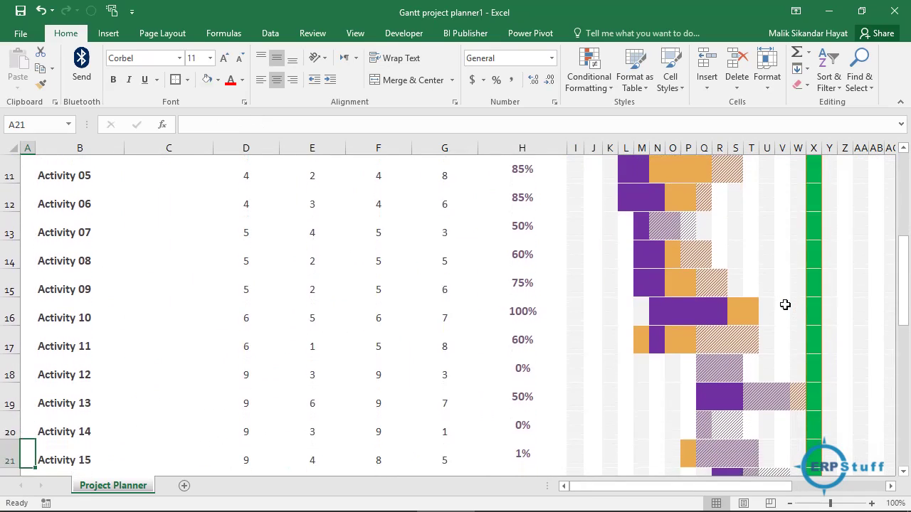
pyautogui.press('Down')
pyautogui.press('Down')
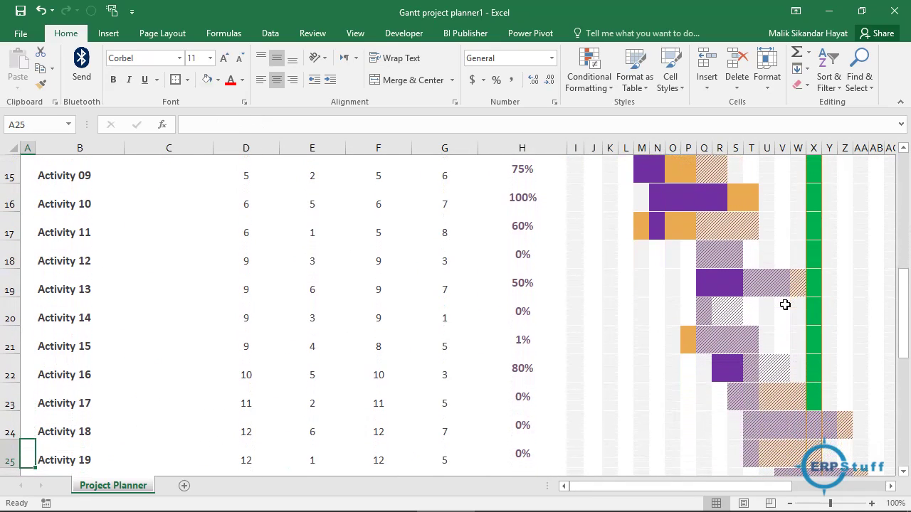
pyautogui.click(710, 284)
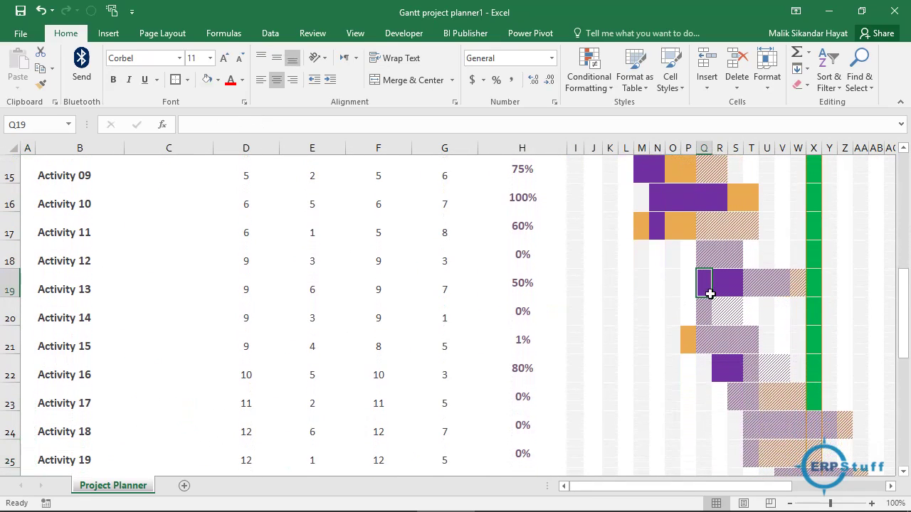
pyautogui.press('Down')
pyautogui.press('Down')
pyautogui.press('Down')
pyautogui.press('Down')
pyautogui.press('Down')
pyautogui.press('Down')
pyautogui.press('Down')
pyautogui.press('Down')
pyautogui.press('Down')
pyautogui.press('Down')
pyautogui.press('Down')
pyautogui.press('Down')
pyautogui.press('Down')
pyautogui.press('Down')
pyautogui.press('Down')
pyautogui.press('Down')
pyautogui.press('Down')
pyautogui.press('Down')
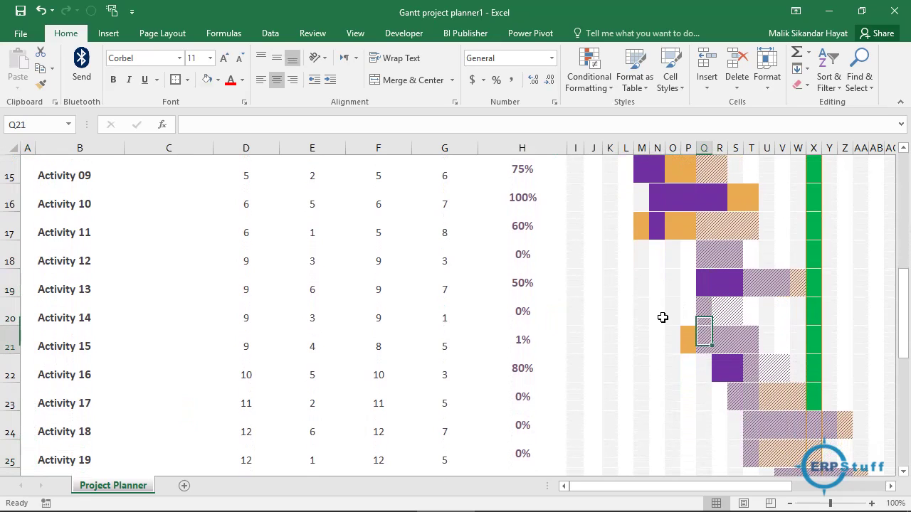
pyautogui.press('Down')
pyautogui.press('Down')
pyautogui.press('Down')
pyautogui.press('Down')
pyautogui.press('Down')
pyautogui.press('Down')
pyautogui.press('Down')
pyautogui.press('Down')
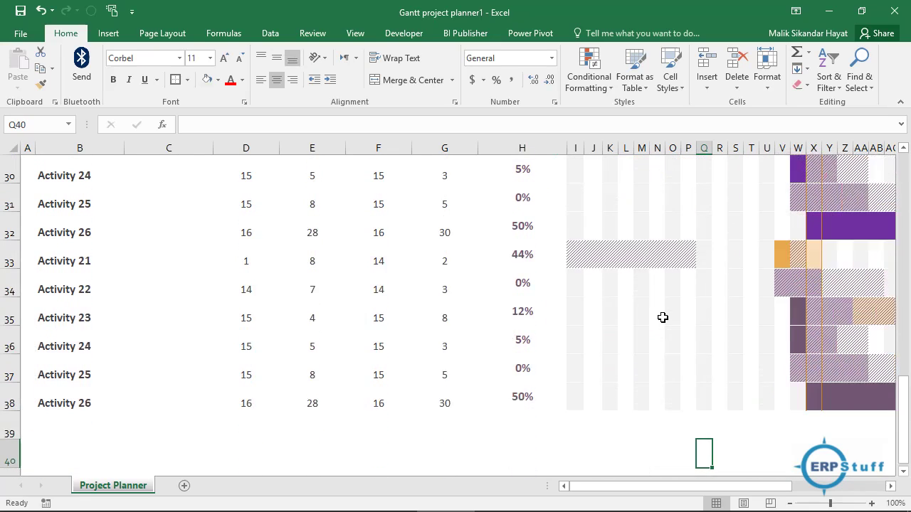
pyautogui.press('Up')
pyautogui.press('Up')
pyautogui.press('Up')
pyautogui.press('Up')
pyautogui.press('Up')
pyautogui.press('Up')
pyautogui.press('Up')
pyautogui.press('Up')
pyautogui.press('Up')
pyautogui.press('Up')
pyautogui.press('Up')
pyautogui.press('Up')
pyautogui.press('Up')
pyautogui.press('Up')
pyautogui.press('Up')
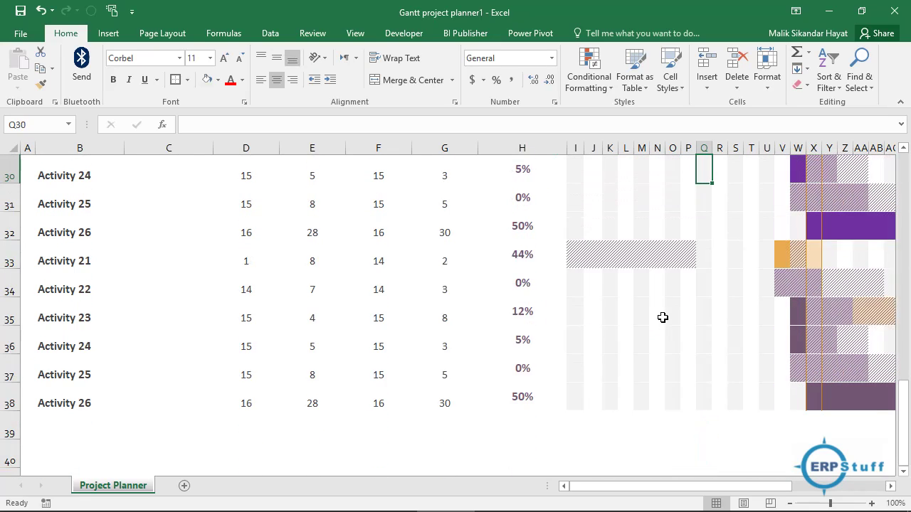
# Renumber the repeated activities by extending the Activity 25 and Activity 26 series through B38, up to Activity 32.
pyautogui.click(66, 411)
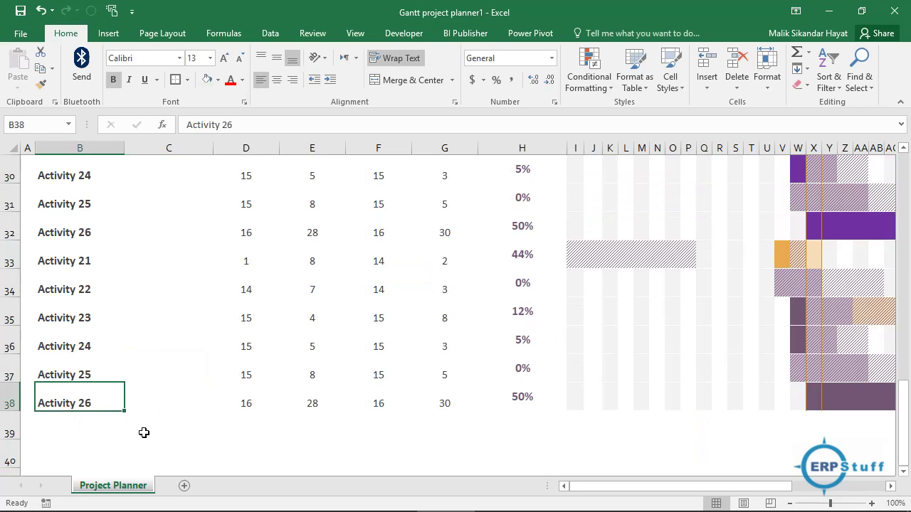
pyautogui.press('Up')
pyautogui.press('Up')
pyautogui.press('Up')
pyautogui.press('Up')
pyautogui.press('Up')
pyautogui.press('Up')
pyautogui.press('Up')
pyautogui.press('Up')
pyautogui.press('Up')
pyautogui.press('Up')
pyautogui.press('Up')
pyautogui.press('Up')
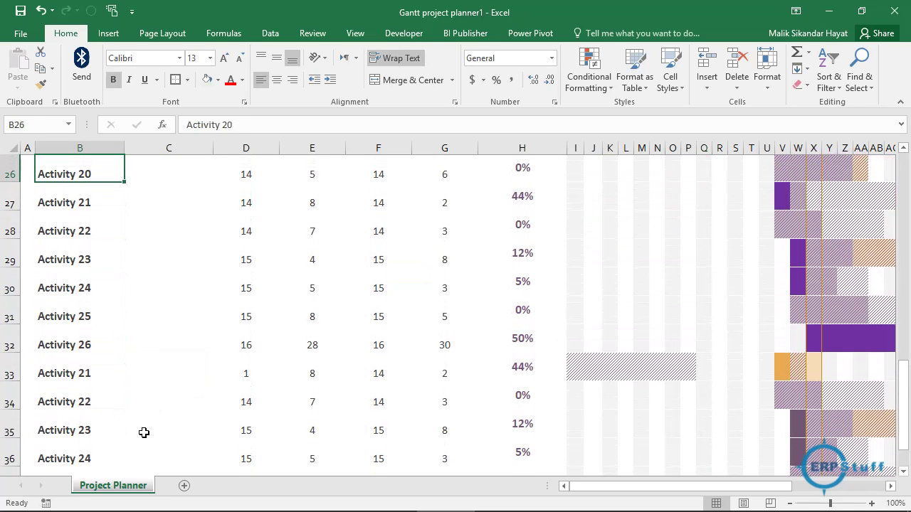
pyautogui.press('Down')
pyautogui.press('Down')
pyautogui.press('Down')
pyautogui.press('Down')
pyautogui.press('Down')
pyautogui.press('Down')
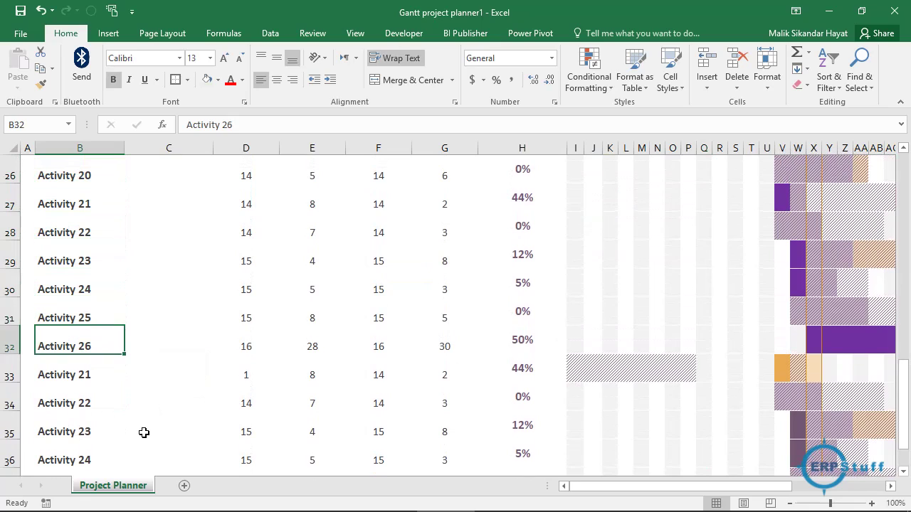
pyautogui.press('Down')
pyautogui.press('Up')
pyautogui.press('Up')
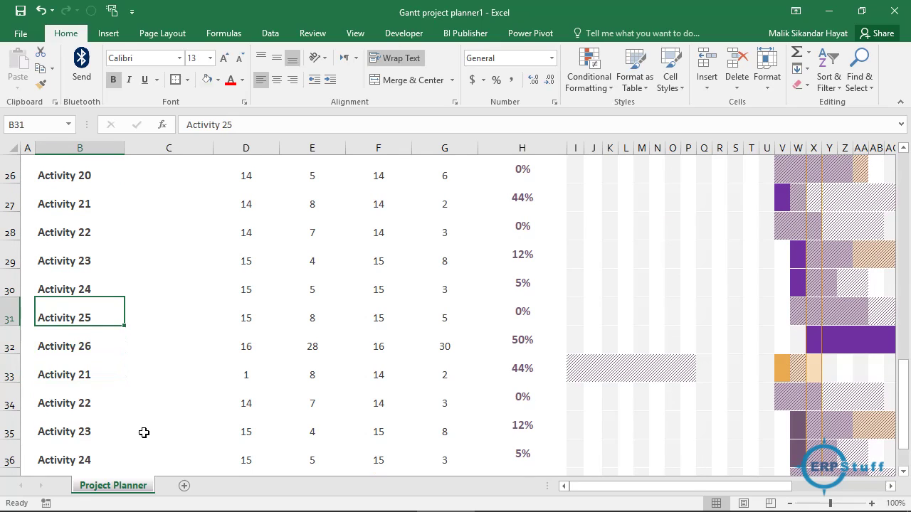
pyautogui.hotkey('shift', 'Down')
pyautogui.moveTo(125, 354); pyautogui.dragTo(123, 441)
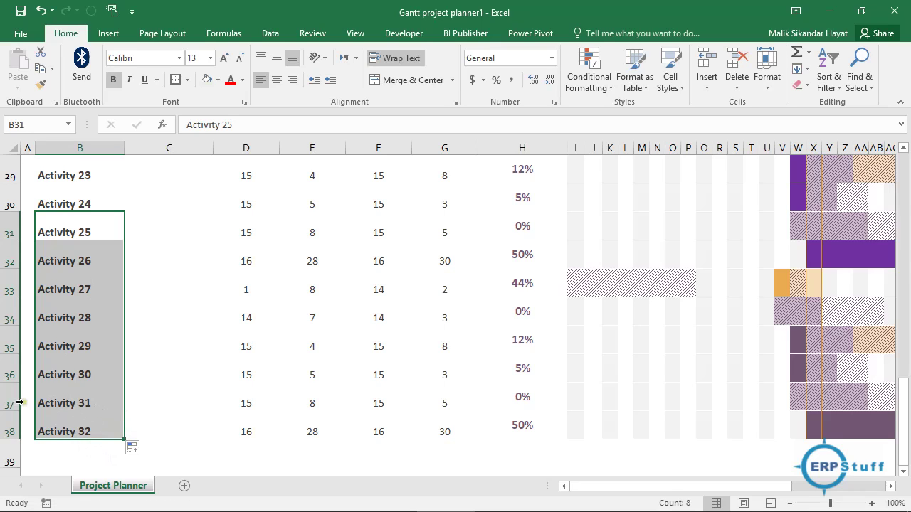
# Copy the complete Activity 32 row (row 38) into rows 39 to 100.
pyautogui.moveTo(10, 402); pyautogui.dragTo(9, 423)
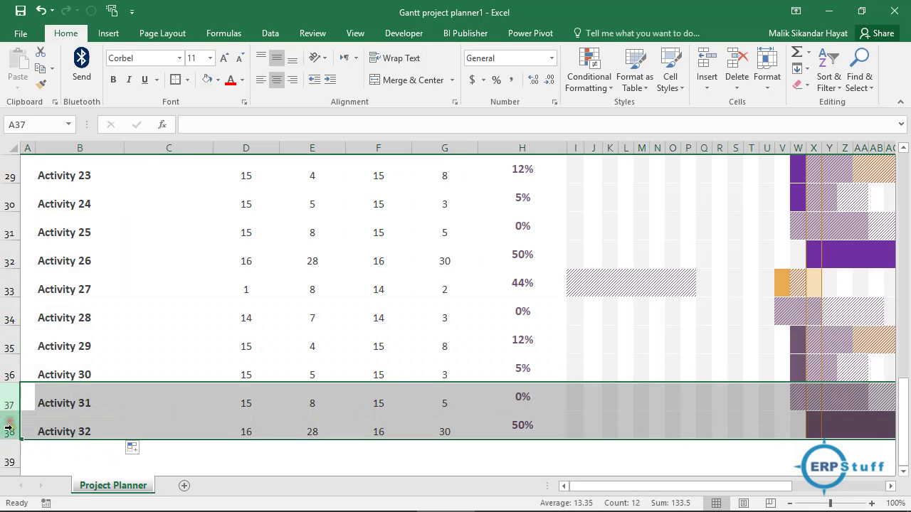
pyautogui.click(9, 428)
pyautogui.hotkey('ctrl', 'c')
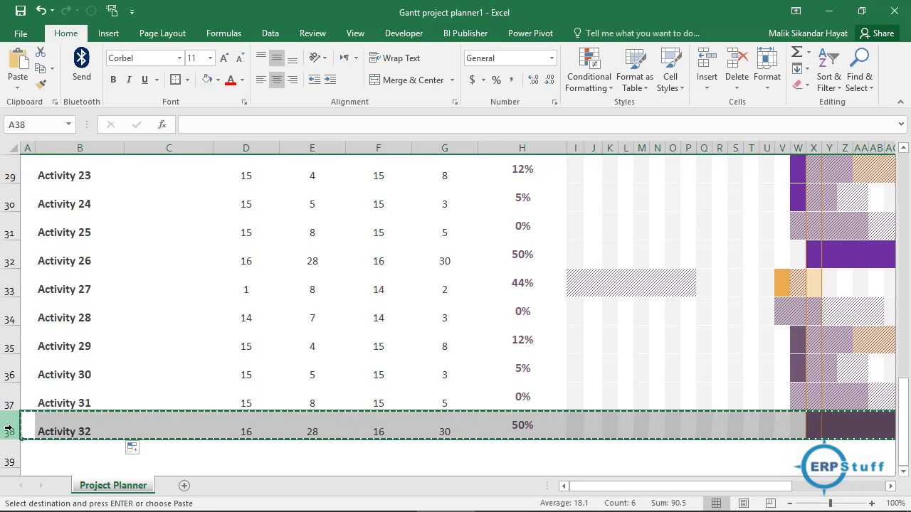
pyautogui.moveTo(10, 462); pyautogui.dragTo(16, 407)
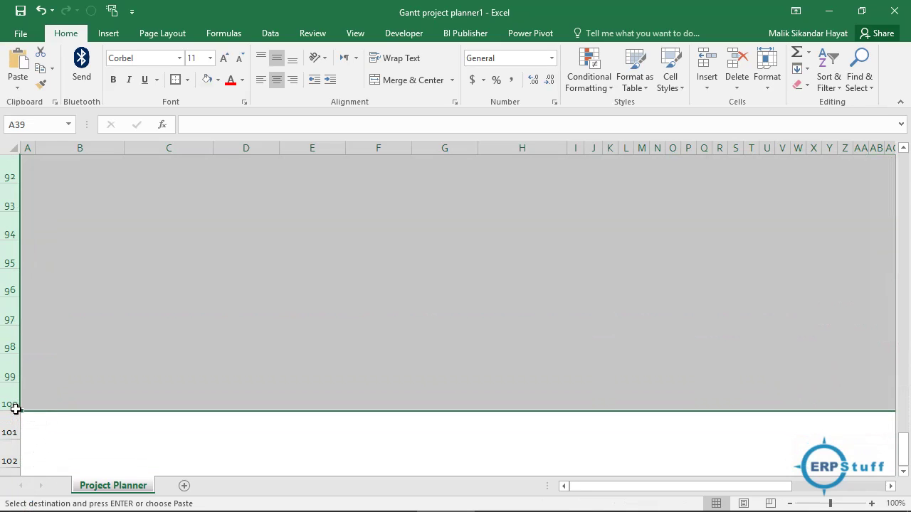
pyautogui.hotkey('ctrl', 'v')
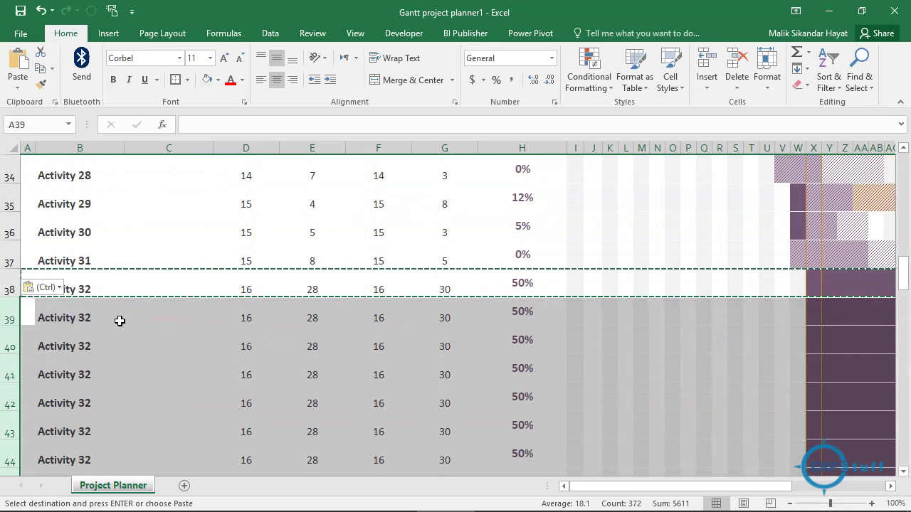
# Extend the activity numbering from Activity 31 and Activity 32 in B37:B38 through B100, up to Activity 94.
pyautogui.click(98, 318)
pyautogui.moveTo(93, 265); pyautogui.dragTo(120, 293)
pyautogui.doubleClick(123, 296)
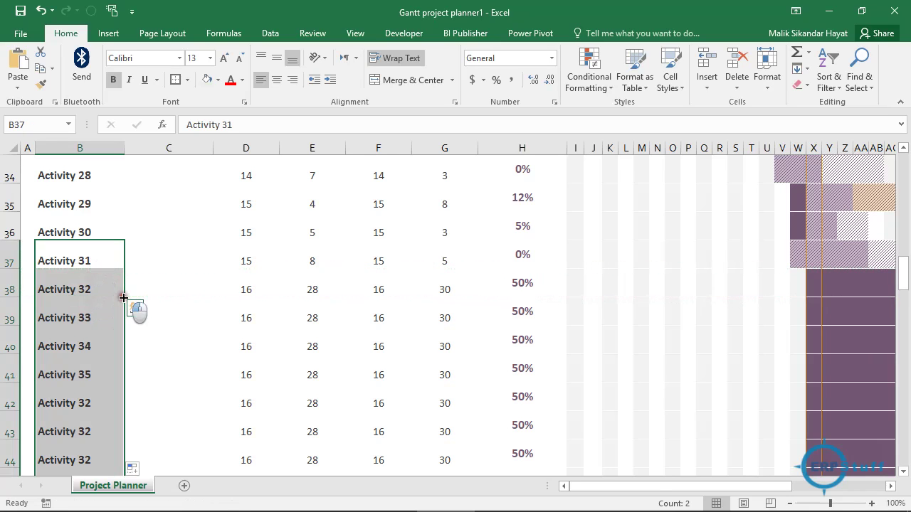
pyautogui.click(101, 385)
pyautogui.hotkey('ctrl', 'Down')
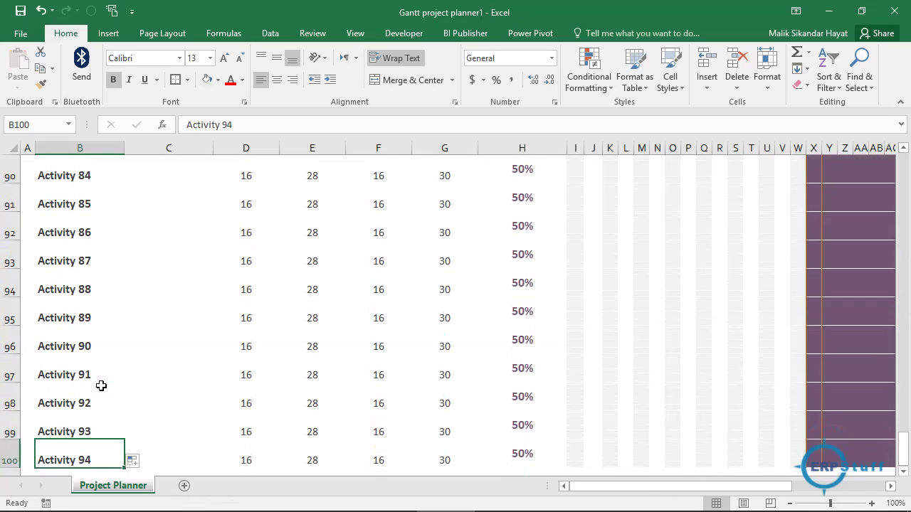
# Look back through the activity list from its last row up to the ACTIVITY heading.
pyautogui.press('Down')
pyautogui.press('Up')
pyautogui.press('Up')
pyautogui.press('Up')
pyautogui.press('Up')
pyautogui.press('Up')
pyautogui.press('Up')
pyautogui.press('Up')
pyautogui.press('Up')
pyautogui.press('Up')
pyautogui.press('Up')
pyautogui.press('Up')
pyautogui.press('Up')
pyautogui.press('Up')
pyautogui.press('Up')
pyautogui.press('Up')
pyautogui.press('Up')
pyautogui.press('Up')
pyautogui.press('Up')
pyautogui.press('Up')
pyautogui.press('Up')
pyautogui.press('Up')
pyautogui.press('Up')
pyautogui.press('Up')
pyautogui.press('Up')
pyautogui.press('Up')
pyautogui.press('Up')
pyautogui.press('Up')
pyautogui.press('Up')
pyautogui.press('Up')
pyautogui.press('Up')
pyautogui.press('Up')
pyautogui.press('Up')
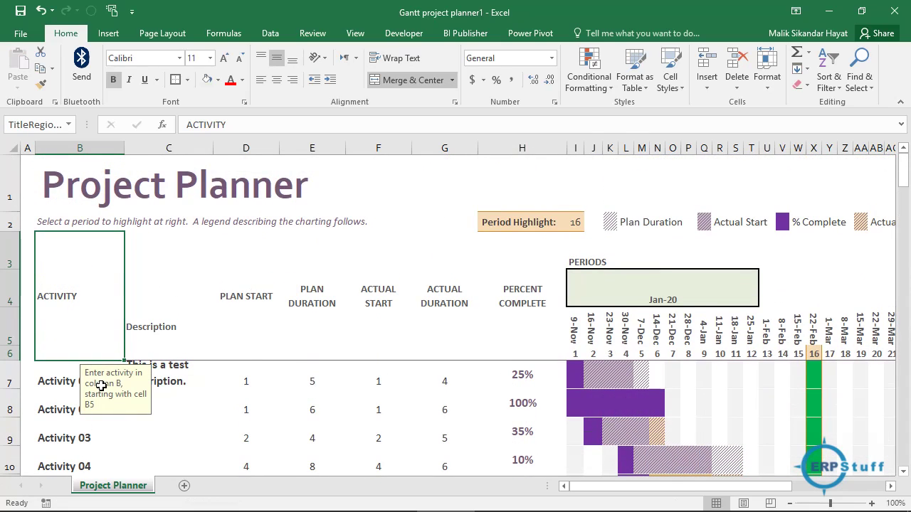
# Review the planner's title and the activity, plan start, actual duration and percent complete headings.
pyautogui.click(79, 184)
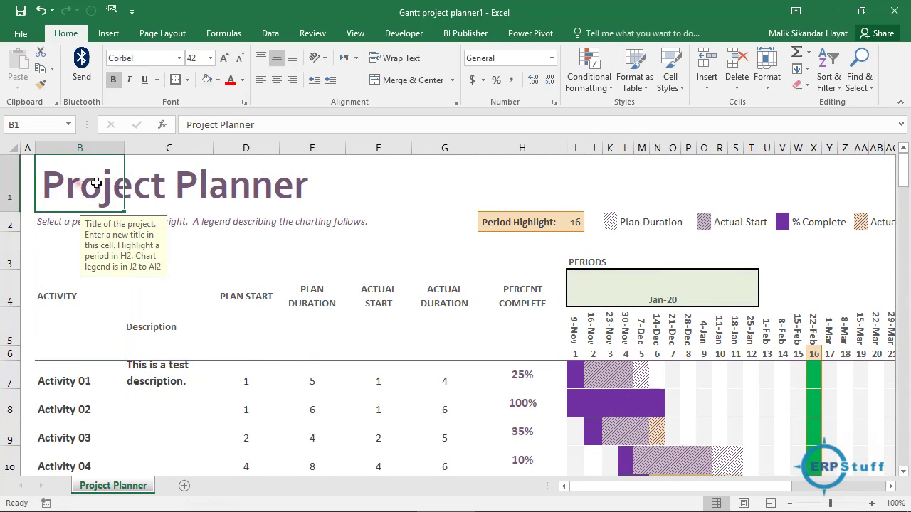
pyautogui.click(52, 232)
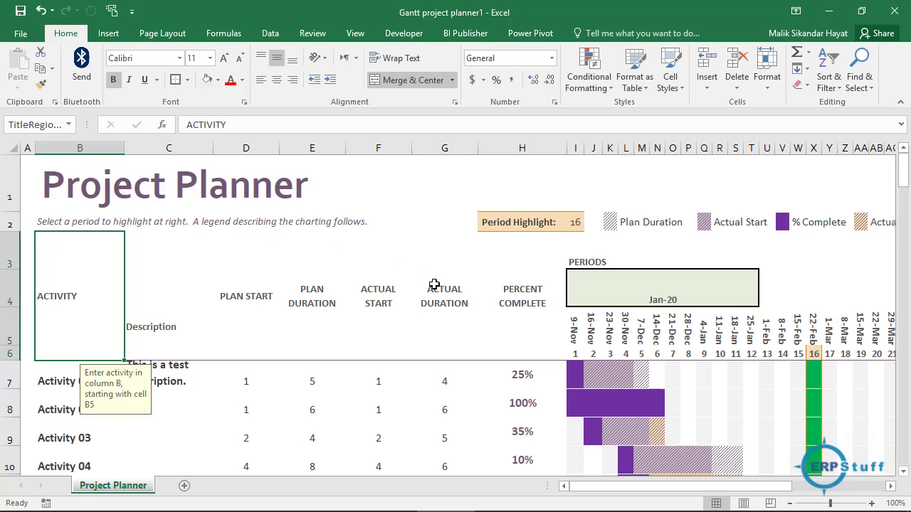
pyautogui.click(246, 294)
pyautogui.click(427, 295)
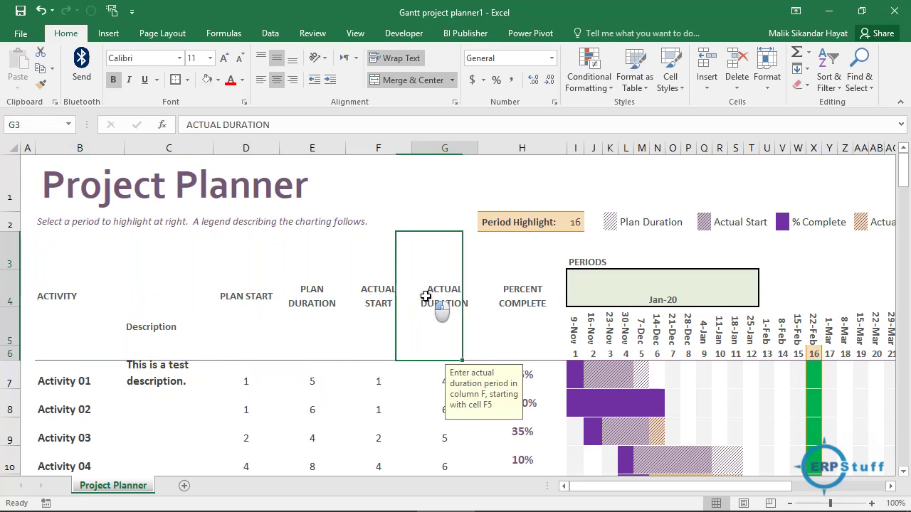
pyautogui.click(508, 294)
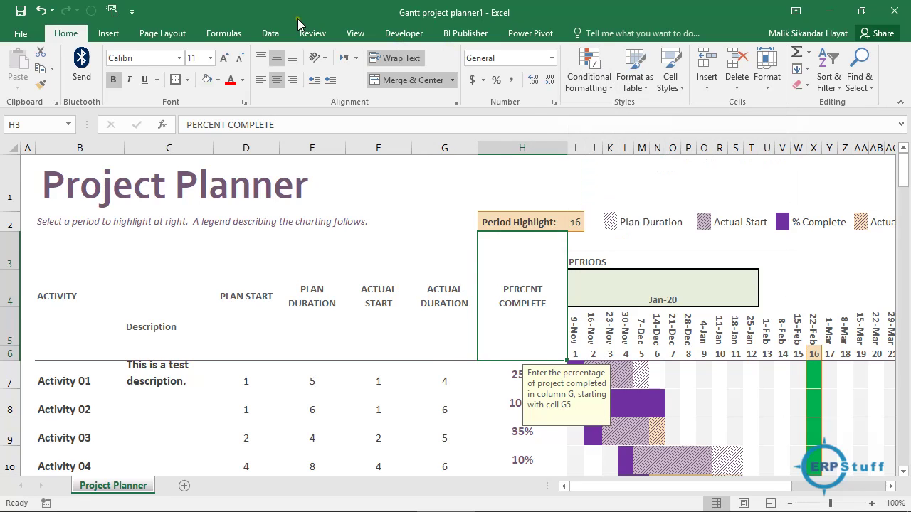
# Review the workbook's defined names in the Name Manager, close it and return to cell A1.
pyautogui.click(233, 35)
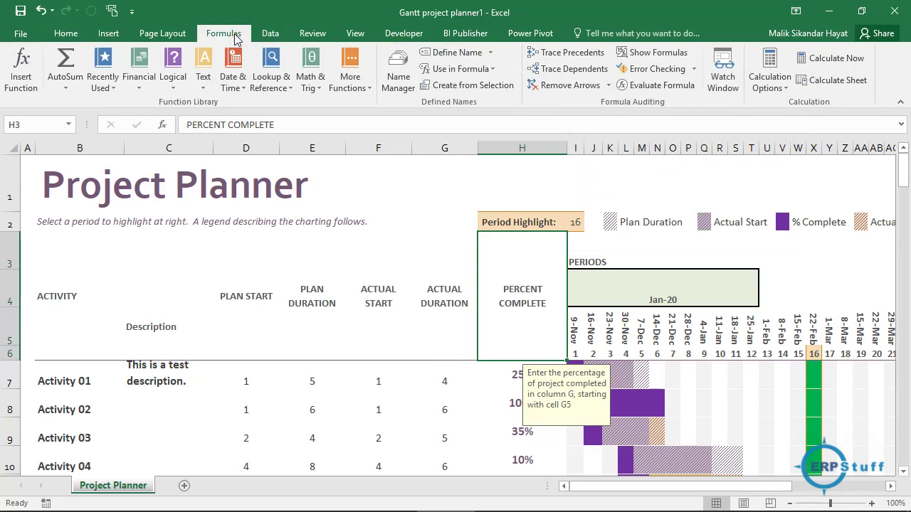
pyautogui.click(395, 75)
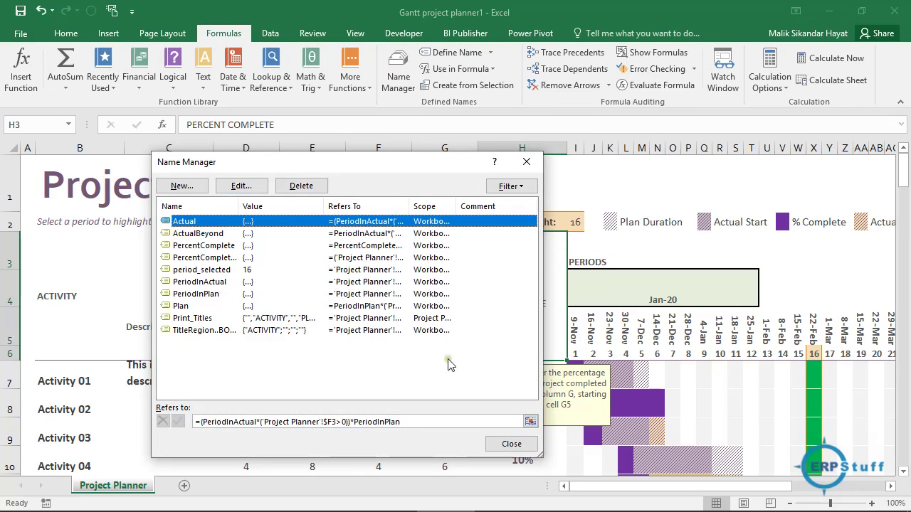
pyautogui.click(511, 444)
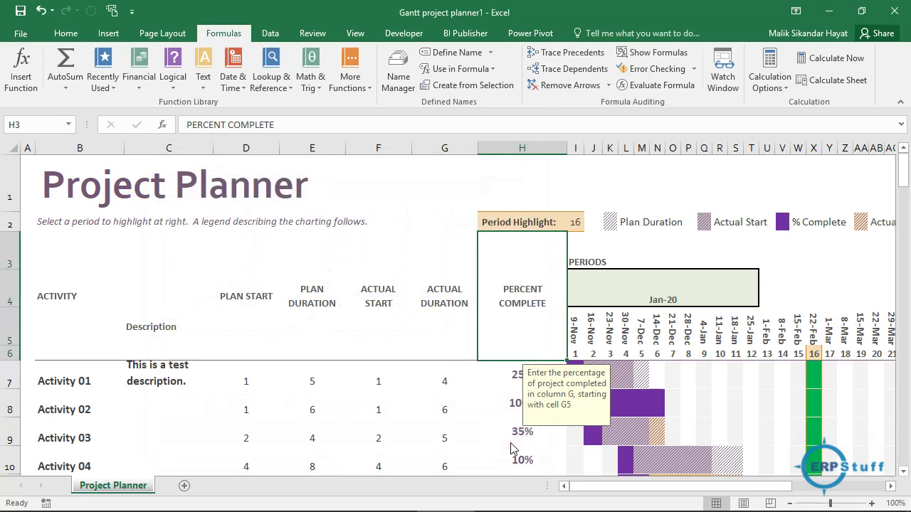
pyautogui.click(33, 165)
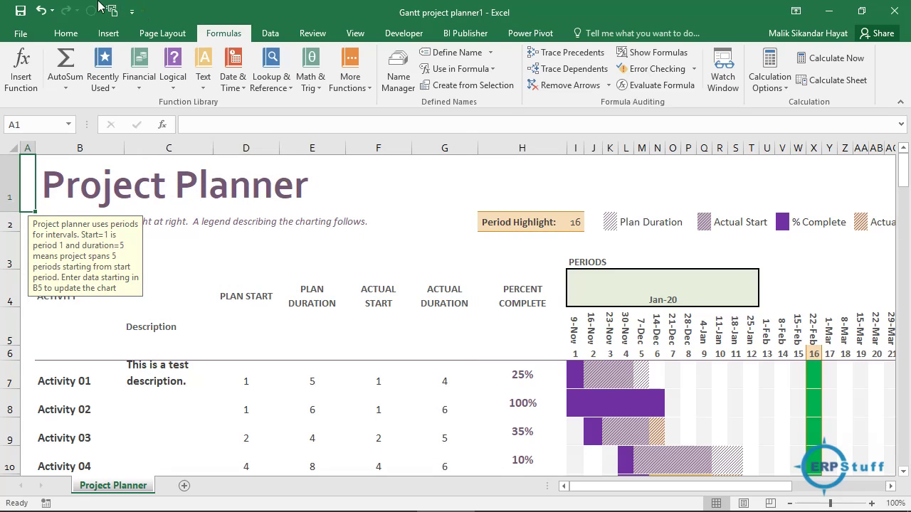
pyautogui.click(64, 33)
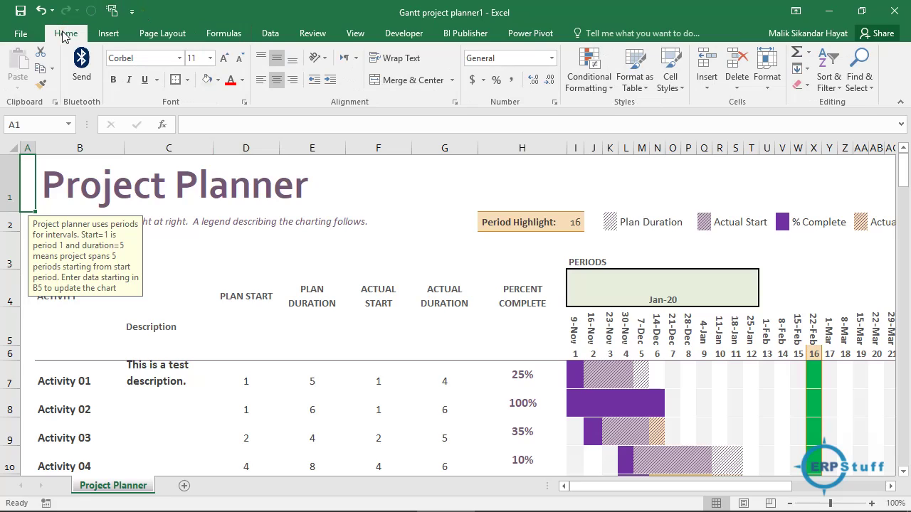